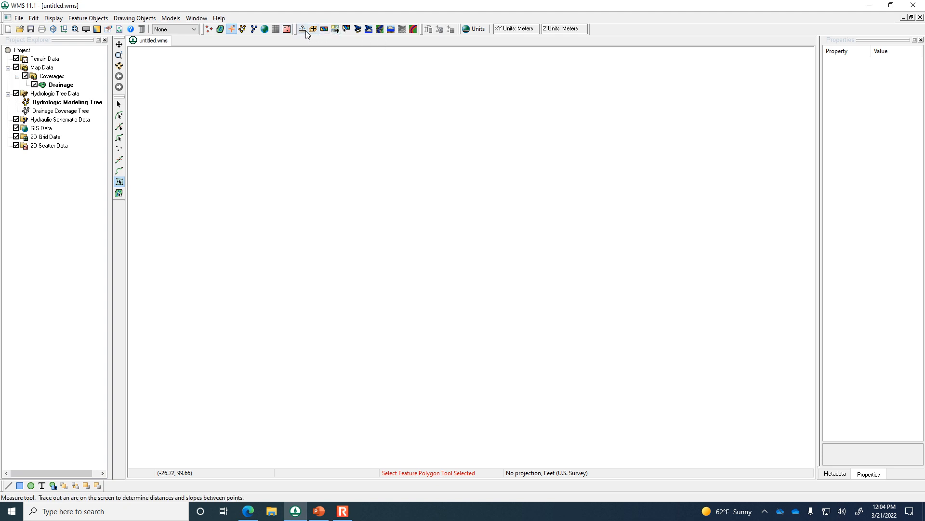
# Step: Open the online map locator and jump to the place Paden City, WV
pyautogui.click(338, 30)
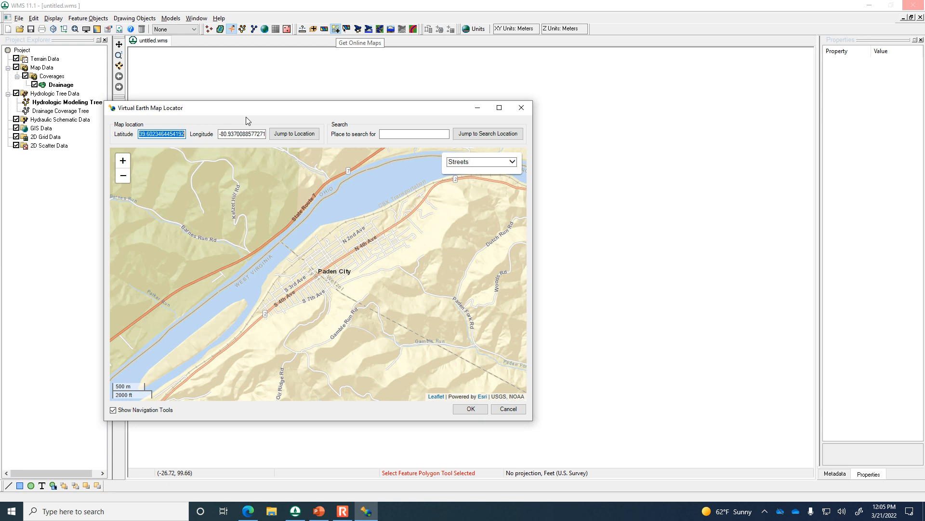
pyautogui.click(512, 410)
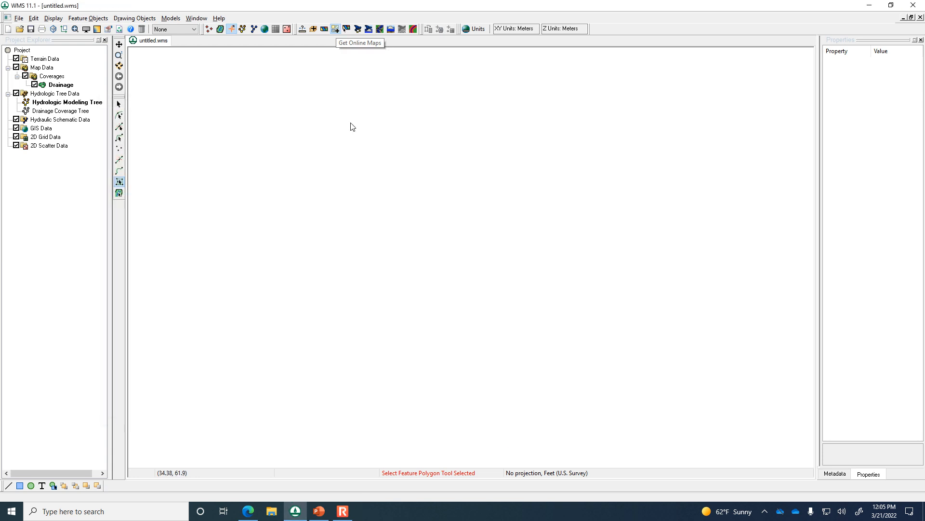
pyautogui.click(336, 29)
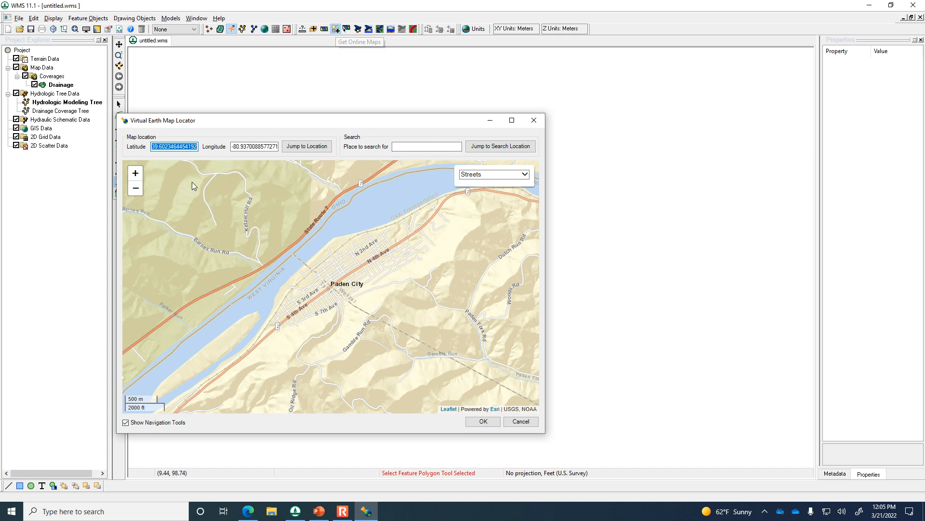
pyautogui.click(135, 189)
pyautogui.click(135, 189)
pyautogui.click(136, 189)
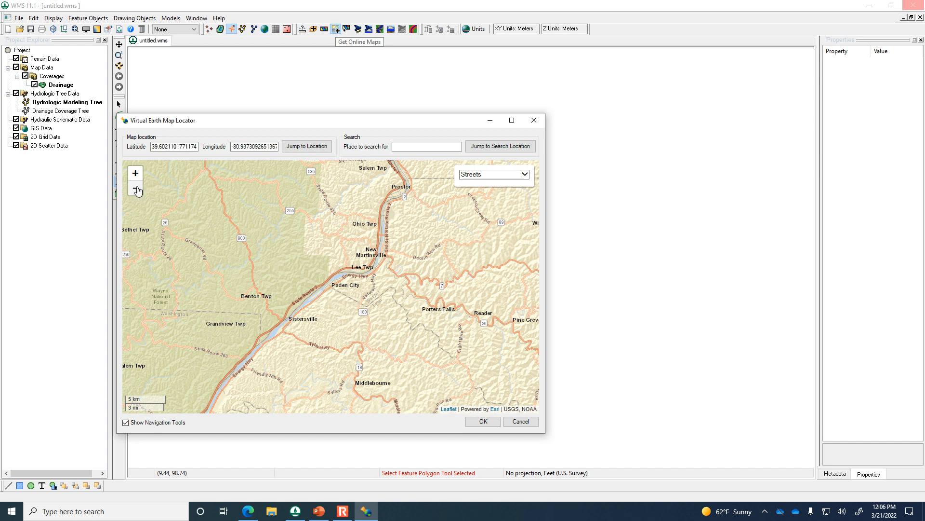
pyautogui.click(135, 189)
pyautogui.click(409, 147)
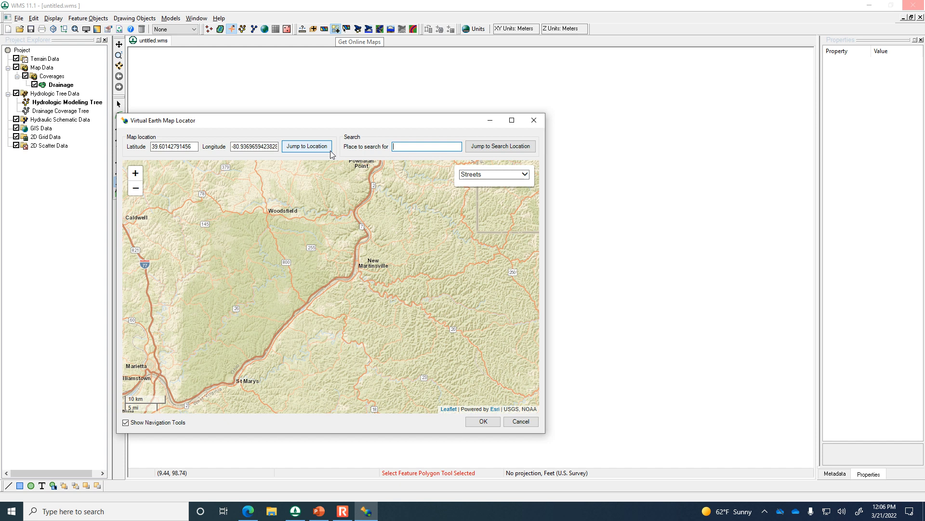
pyautogui.write('Paden City, WV')
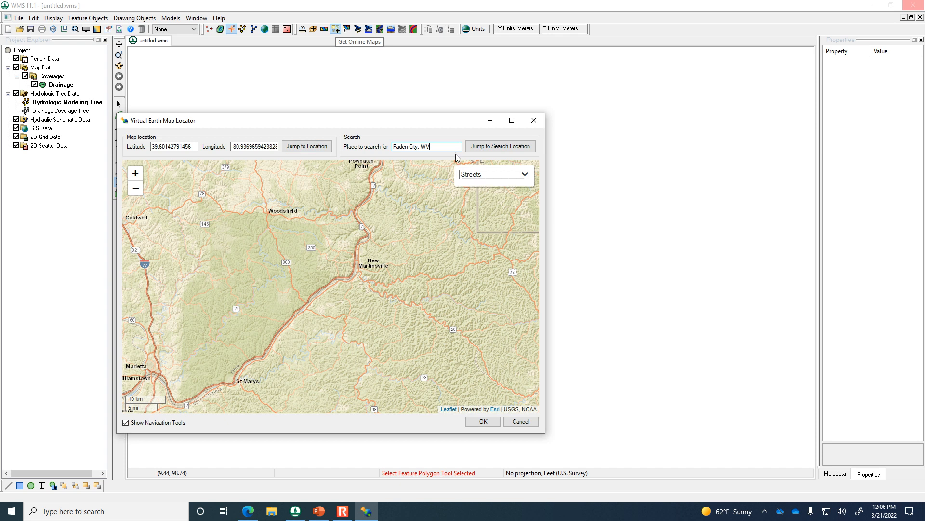
pyautogui.click(488, 149)
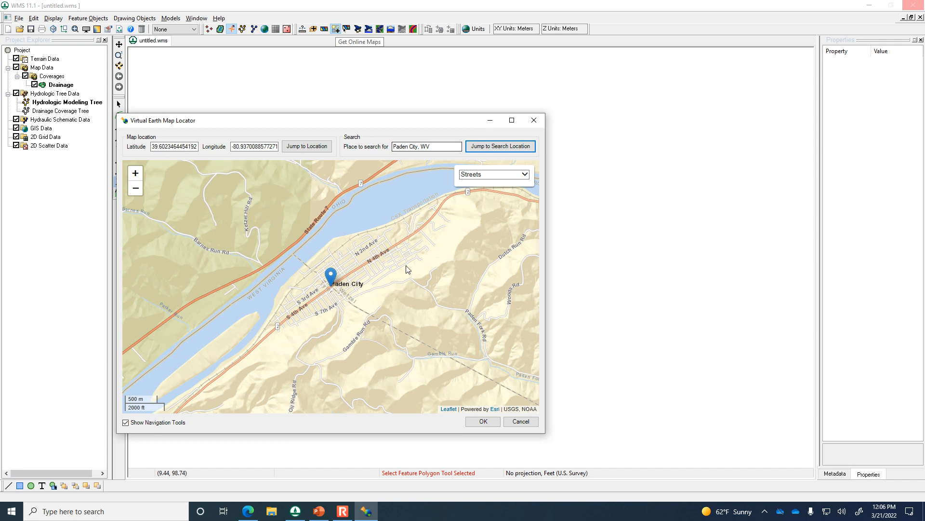
# Step: Switch to the Edge browser and load maps.google.com
pyautogui.click(248, 508)
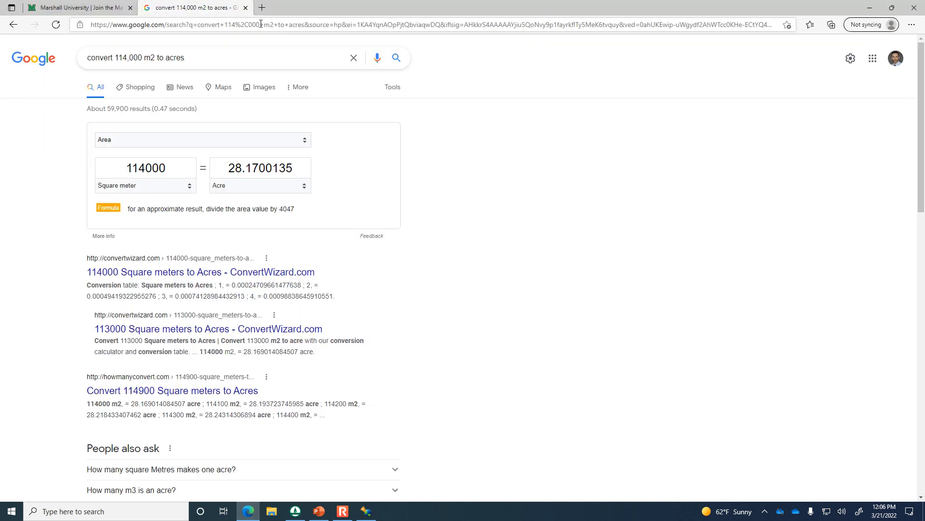
pyautogui.click(260, 25)
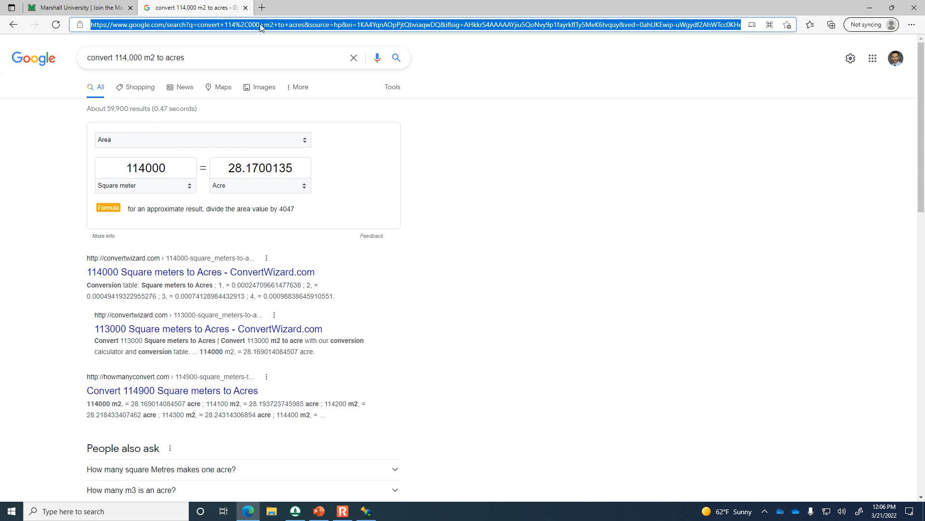
pyautogui.write('maps.google.com')
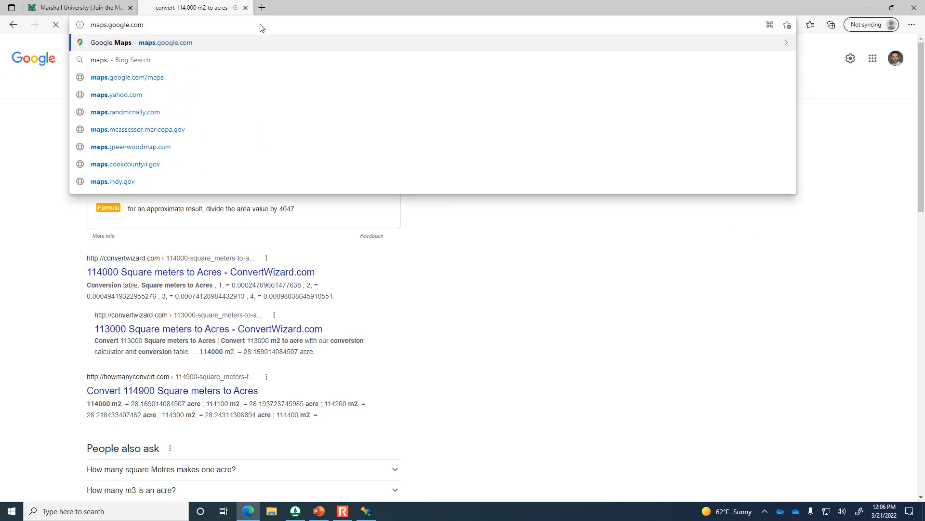
pyautogui.press('Return')
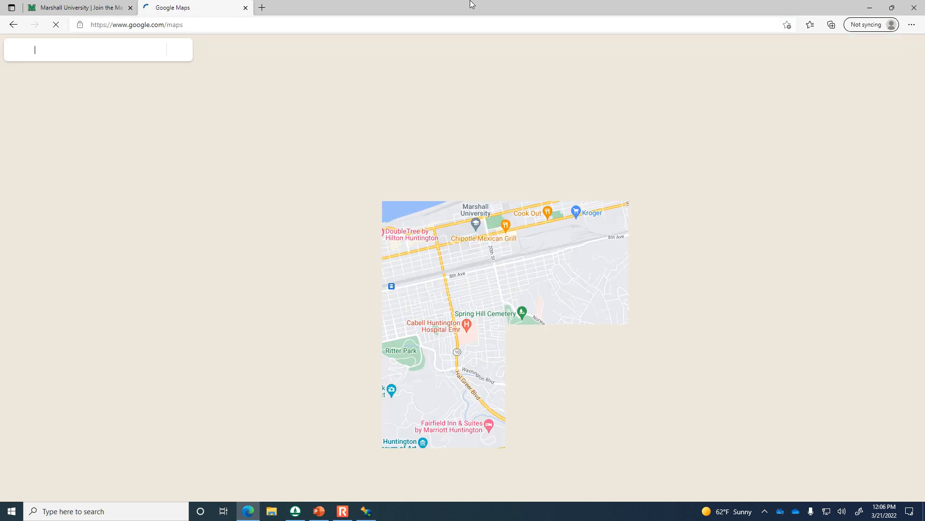
# Step: Search Google Maps for "gamble run and paden fork rd, paden fork W" and pick the road junction east of Gamble Run for its coordinates
pyautogui.click(366, 510)
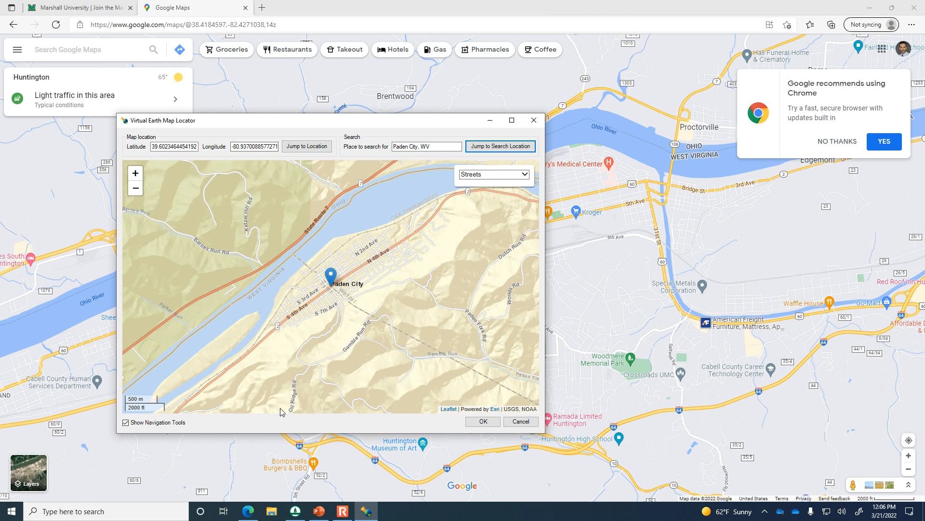
pyautogui.click(248, 510)
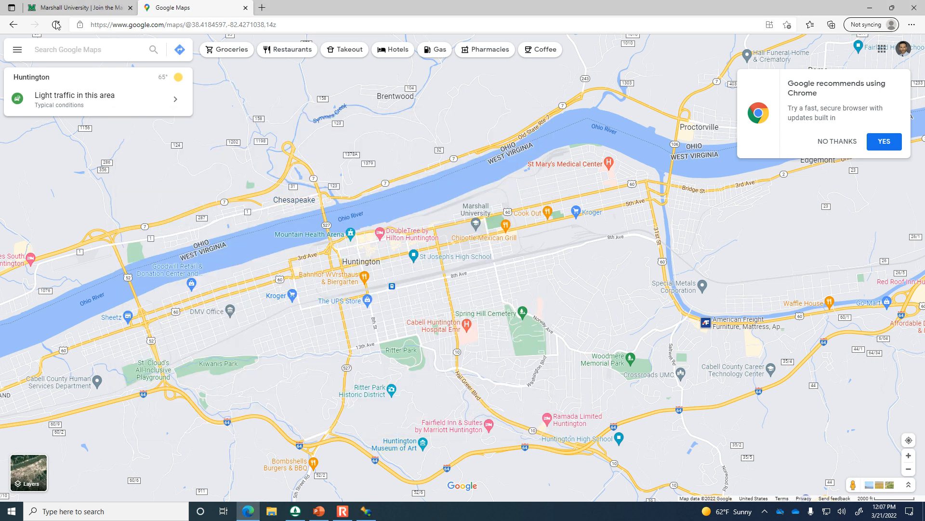
pyautogui.write('g')
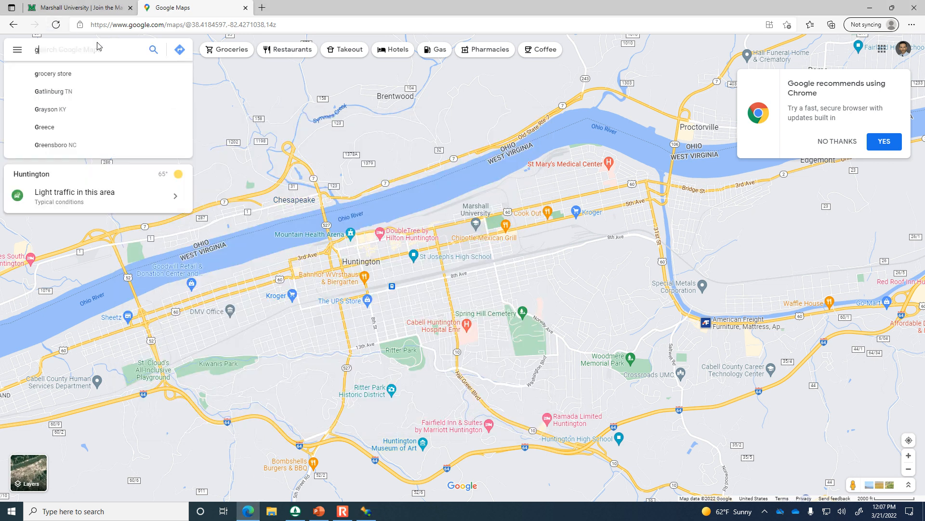
pyautogui.write('amble run and ')
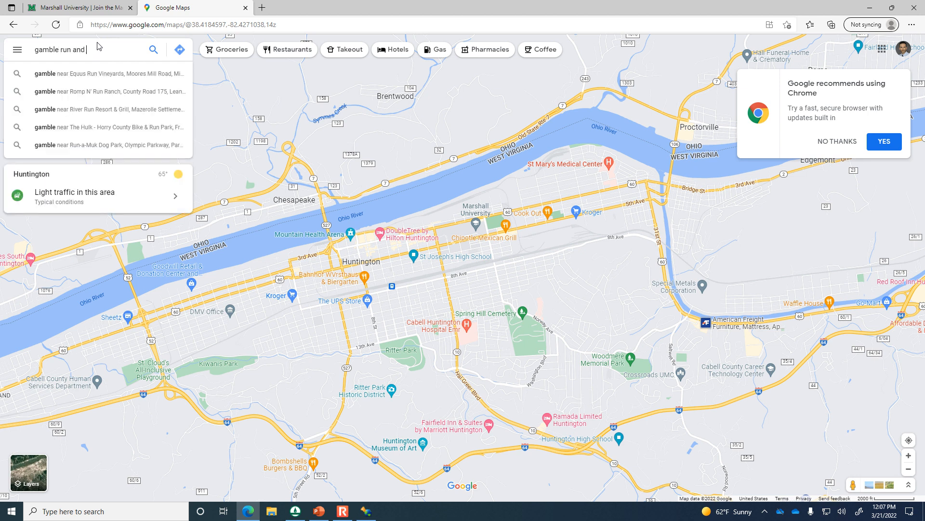
pyautogui.write('paden')
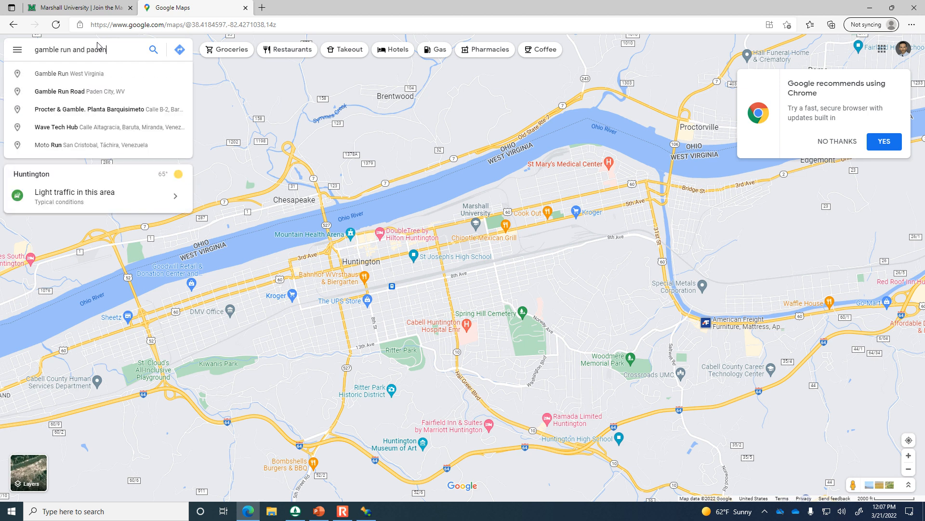
pyautogui.write(' fork')
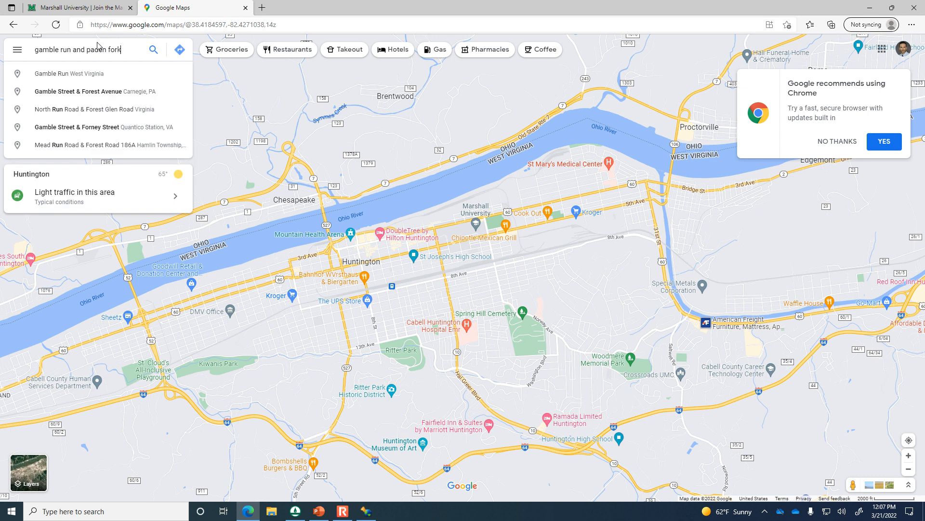
pyautogui.write(' rd, p')
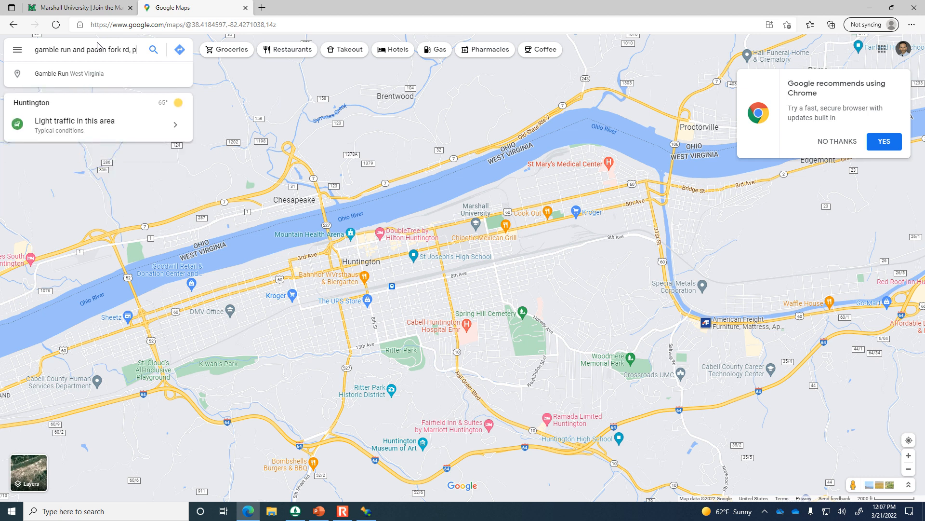
pyautogui.write('aden fork W')
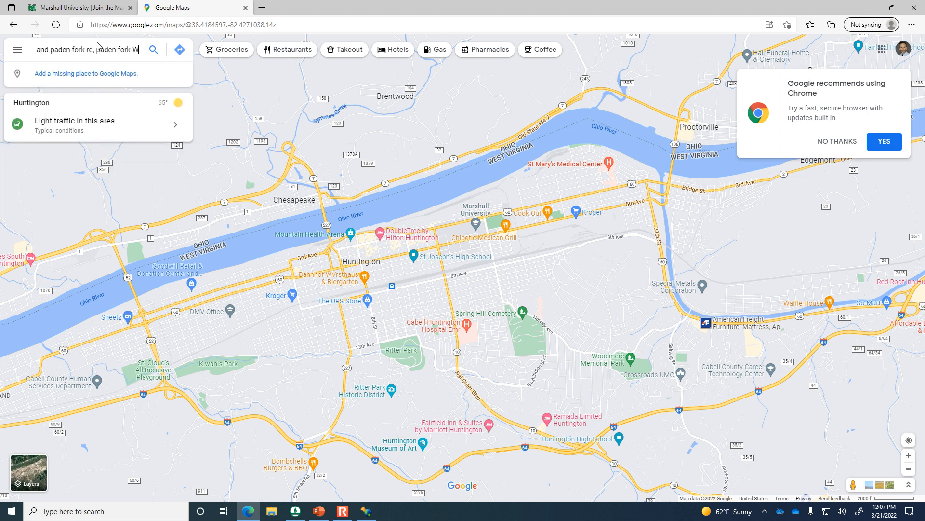
pyautogui.press('Return')
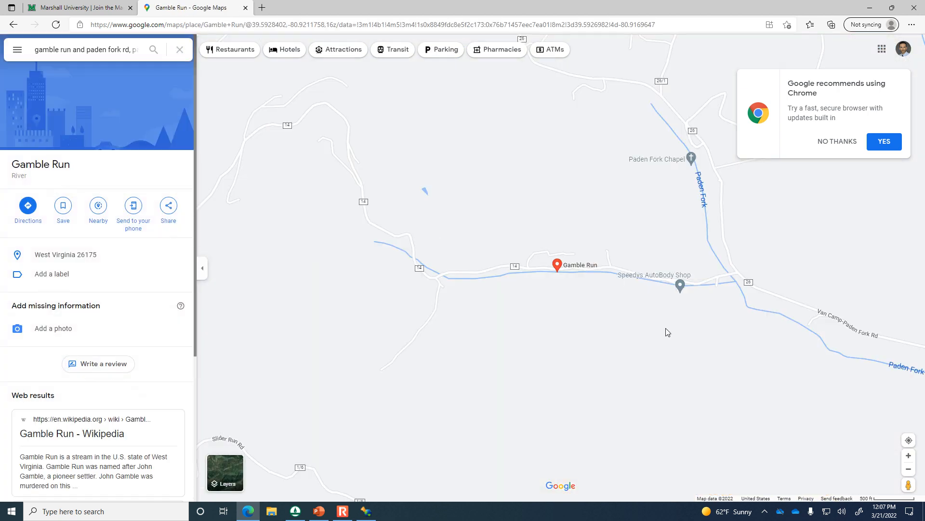
pyautogui.moveTo(652, 310); pyautogui.dragTo(449, 325)
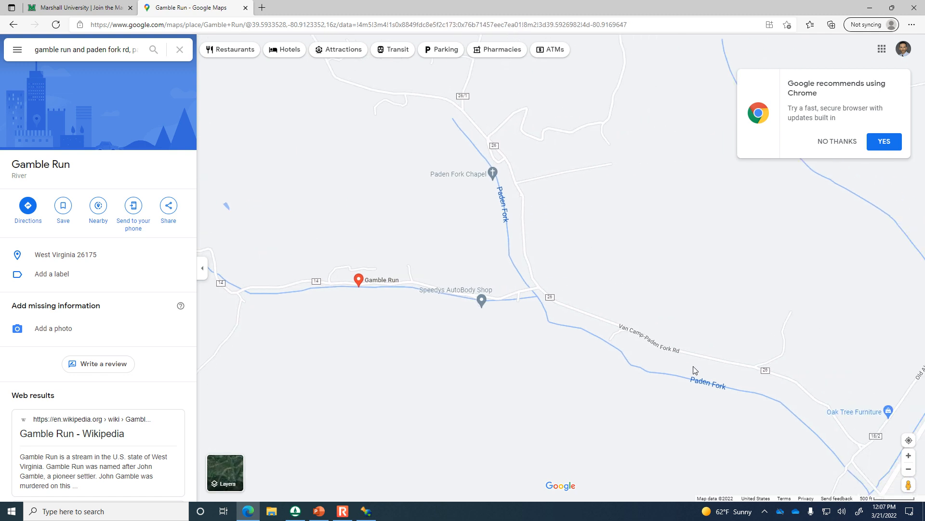
pyautogui.click(538, 289)
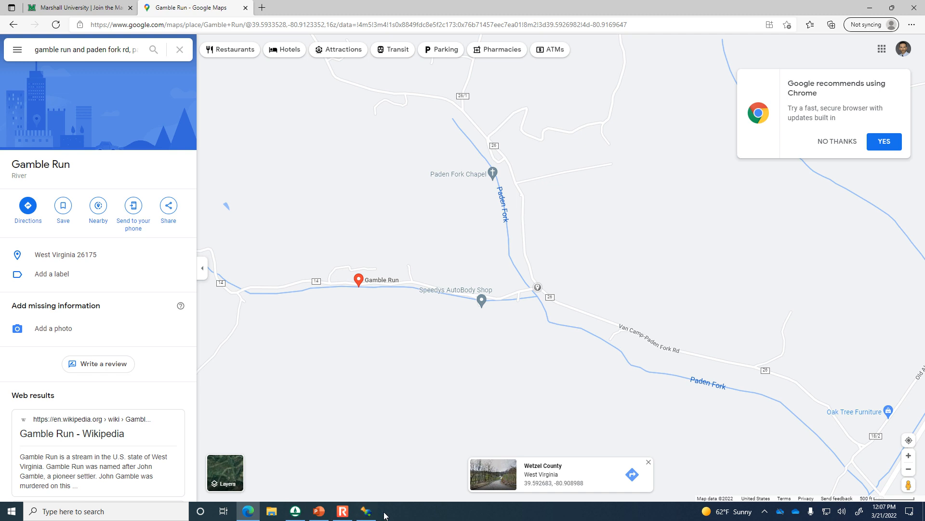
# Step: In the Virtual Earth Map Locator, frame the Gamble Run and Paden Fork Rd junction, accept that map area and return to WMS
pyautogui.moveTo(371, 515)
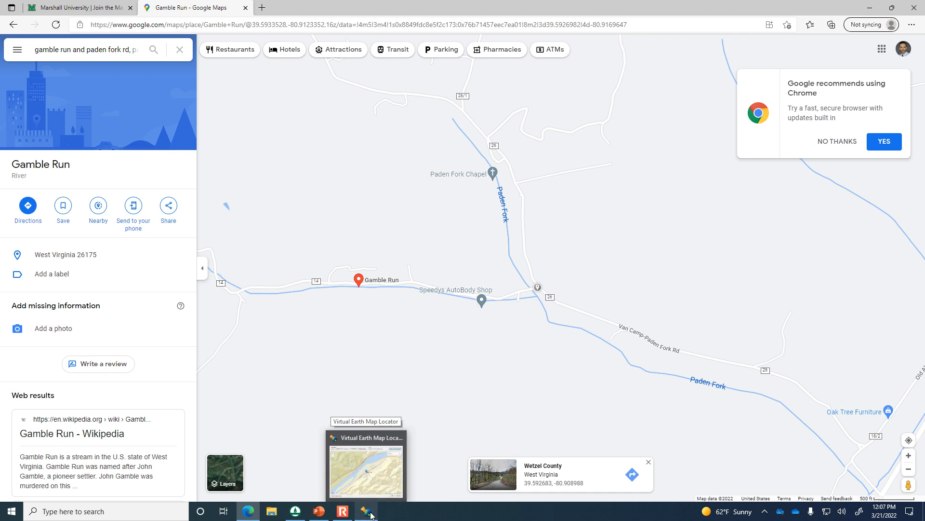
pyautogui.click(369, 514)
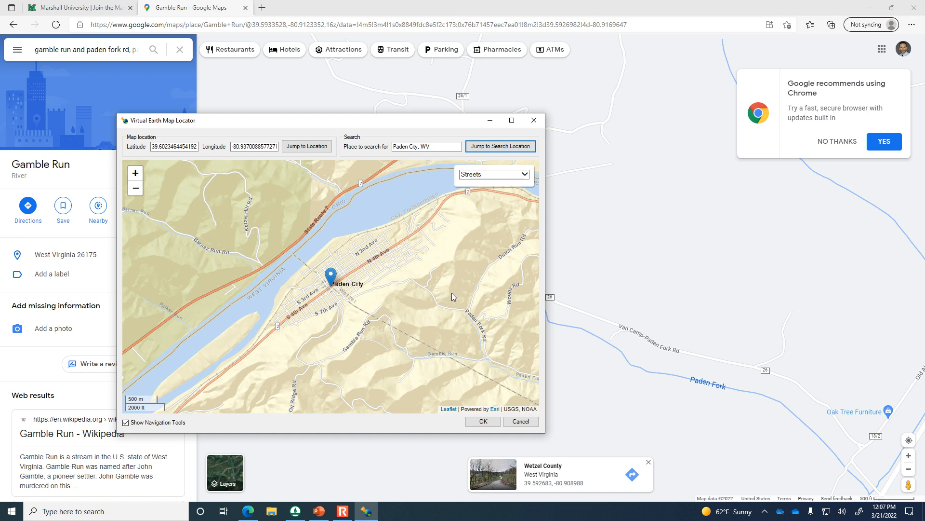
pyautogui.moveTo(464, 324); pyautogui.dragTo(330, 288)
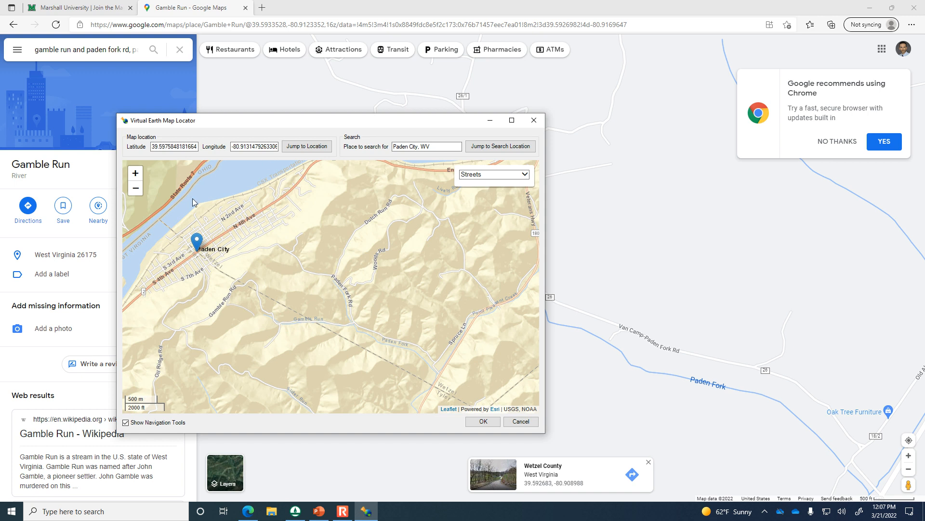
pyautogui.click(135, 173)
pyautogui.click(135, 173)
pyautogui.moveTo(334, 316); pyautogui.dragTo(217, 245)
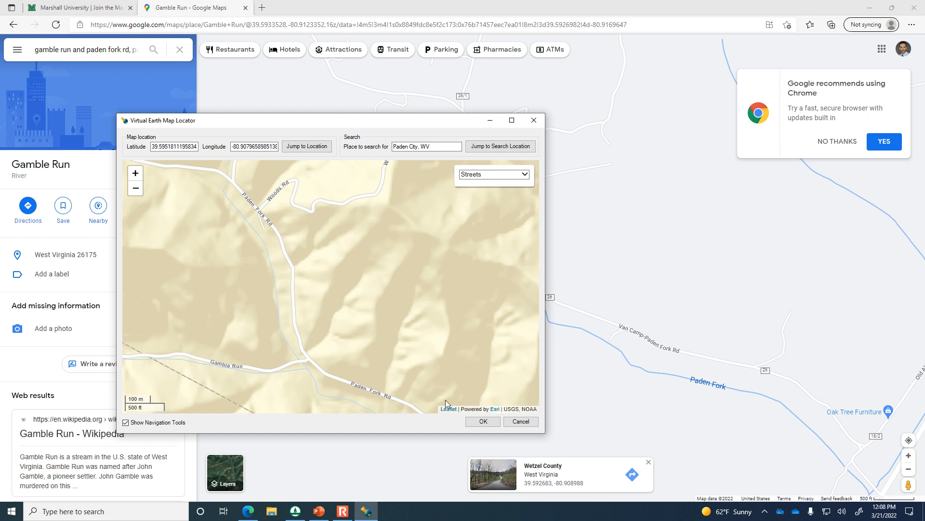
pyautogui.click(482, 422)
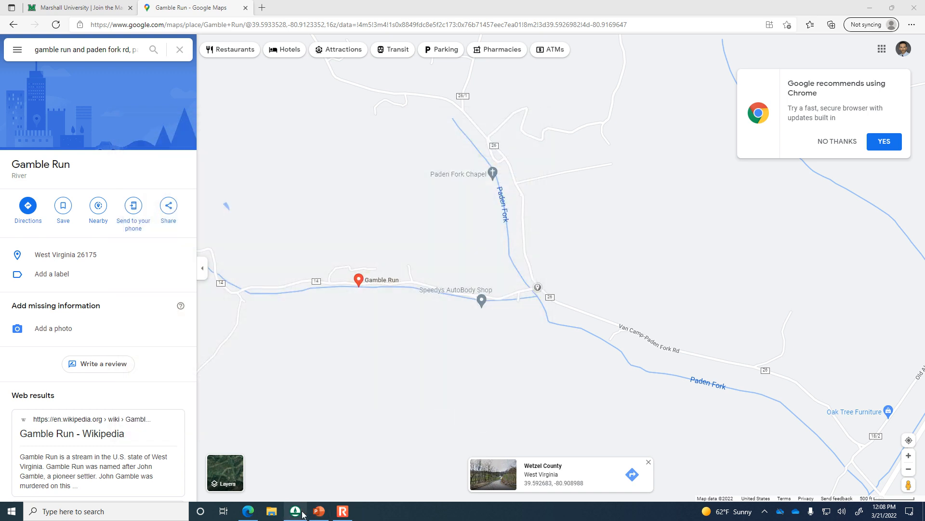
pyautogui.click(303, 513)
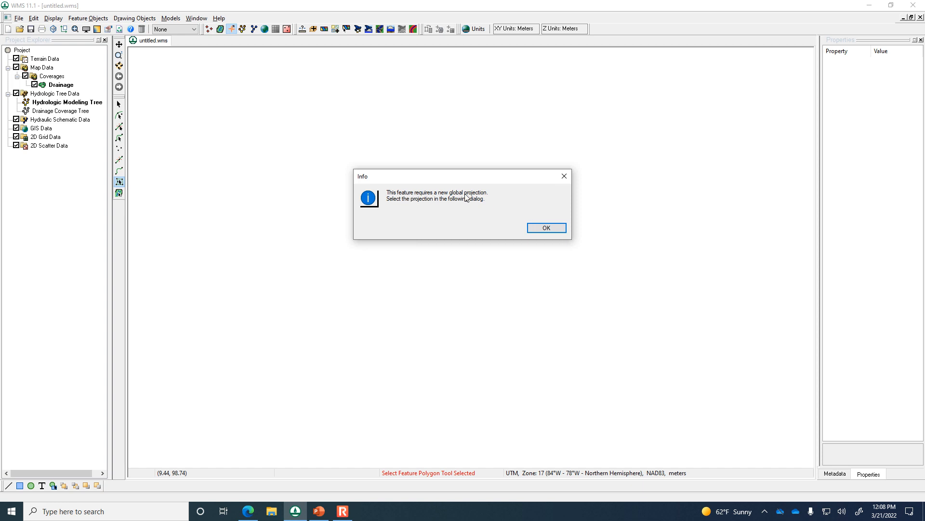
# Step: Acknowledge the notice about the required new global projection and continue to the display projection settings
pyautogui.click(547, 228)
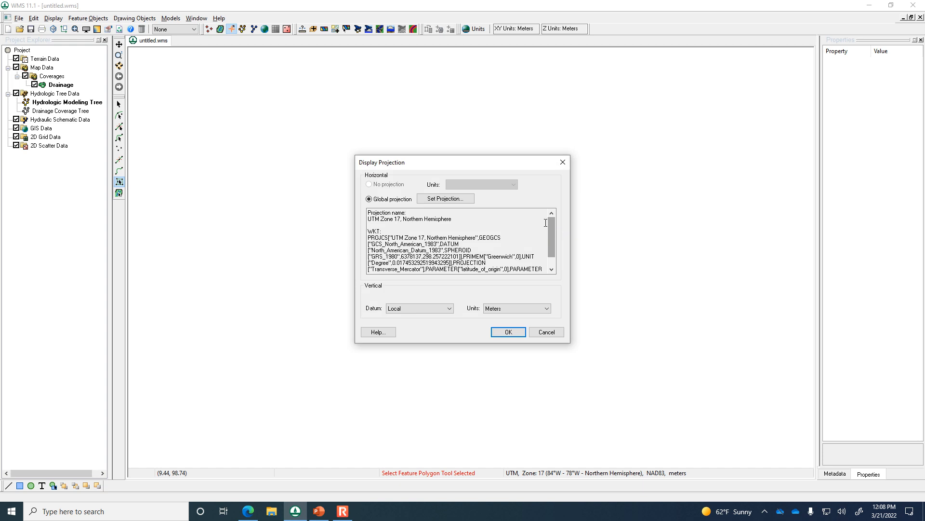
pyautogui.click(447, 199)
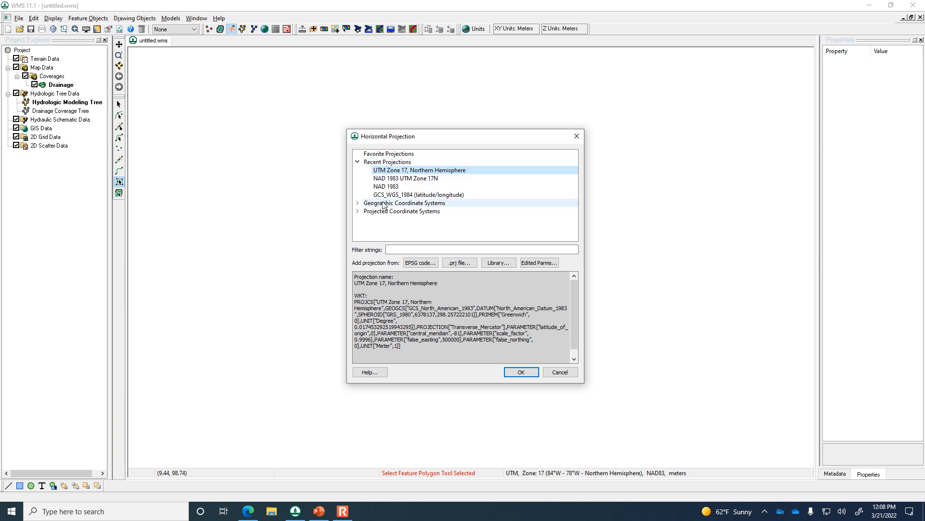
pyautogui.click(357, 203)
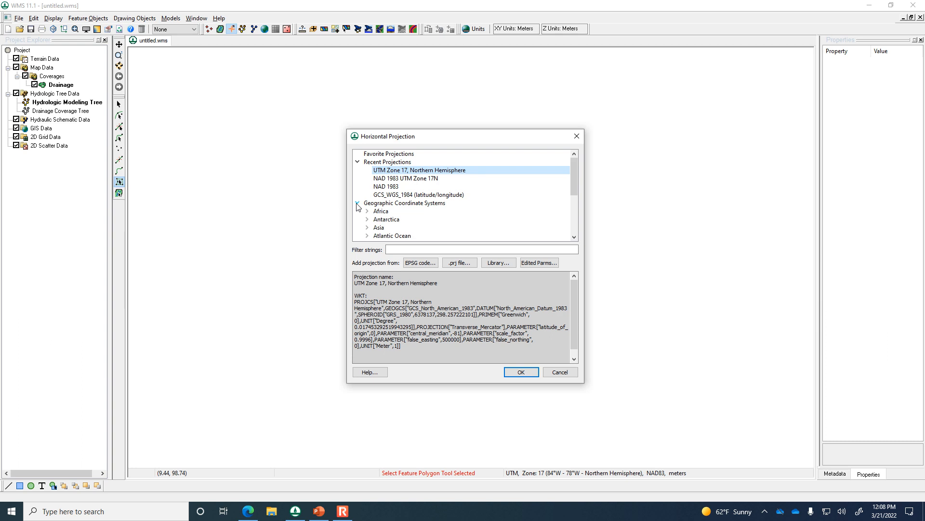
pyautogui.scroll(-2, 462, 197)
pyautogui.scroll(-2, 462, 196)
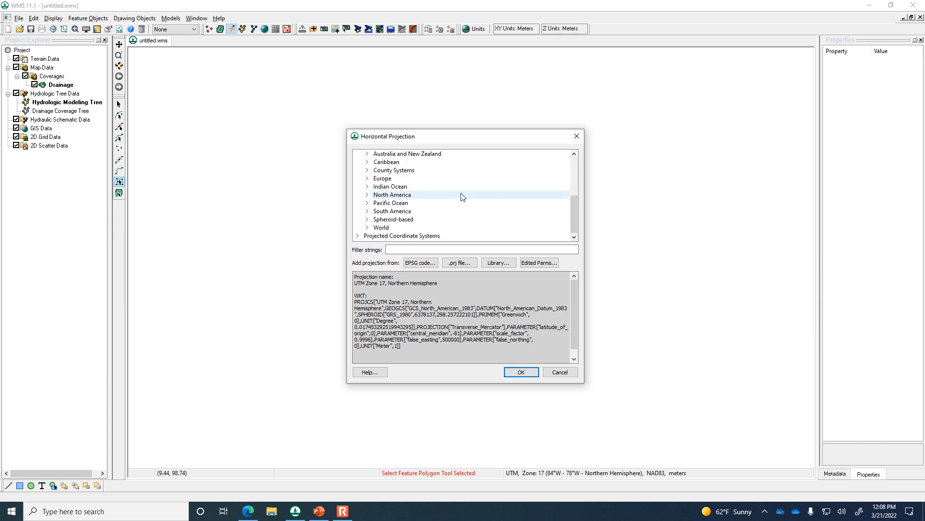
pyautogui.click(357, 235)
pyautogui.scroll(-1, 438, 218)
pyautogui.scroll(-3, 438, 218)
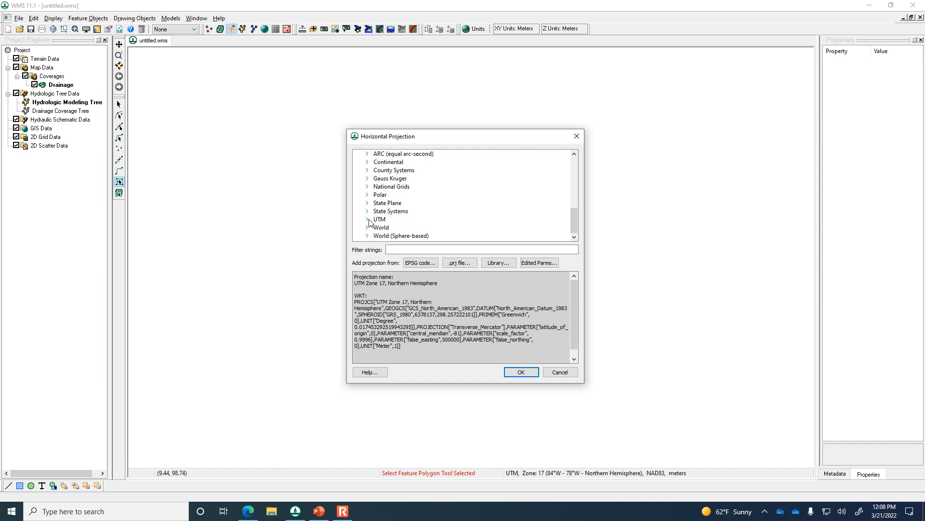
pyautogui.click(367, 219)
pyautogui.scroll(-3, 391, 215)
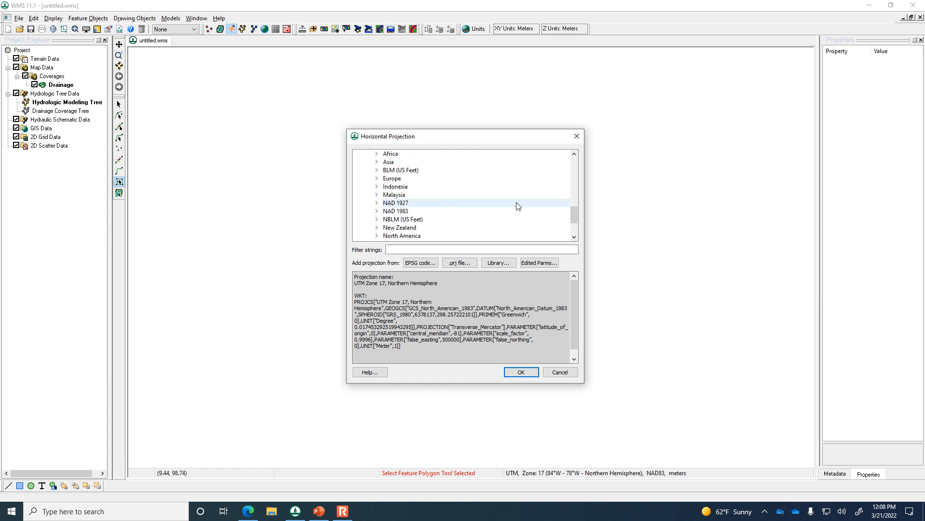
pyautogui.click(377, 212)
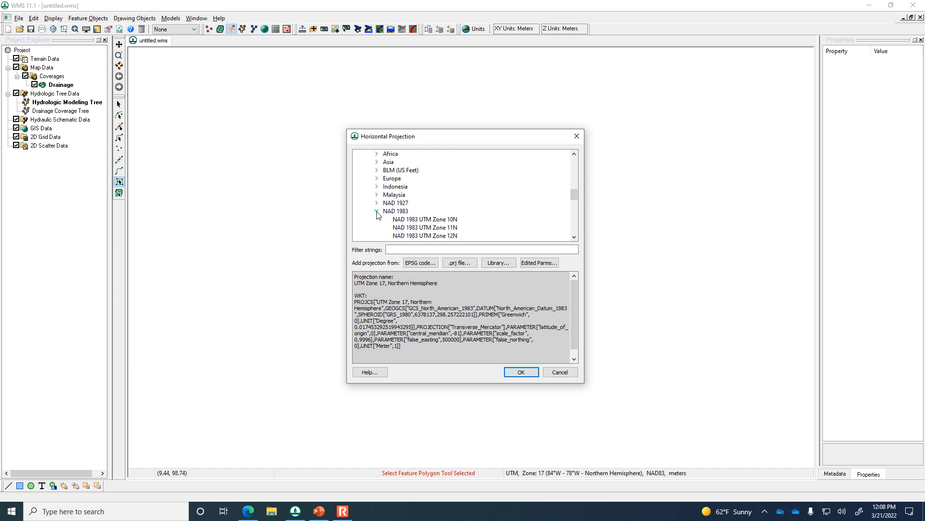
pyautogui.scroll(-2, 410, 208)
pyautogui.scroll(-1, 413, 208)
pyautogui.click(431, 204)
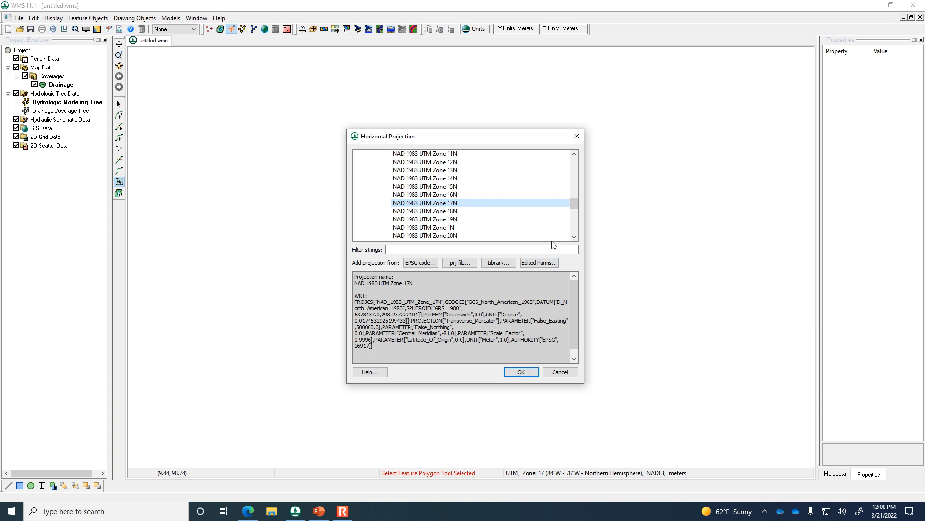
pyautogui.click(560, 373)
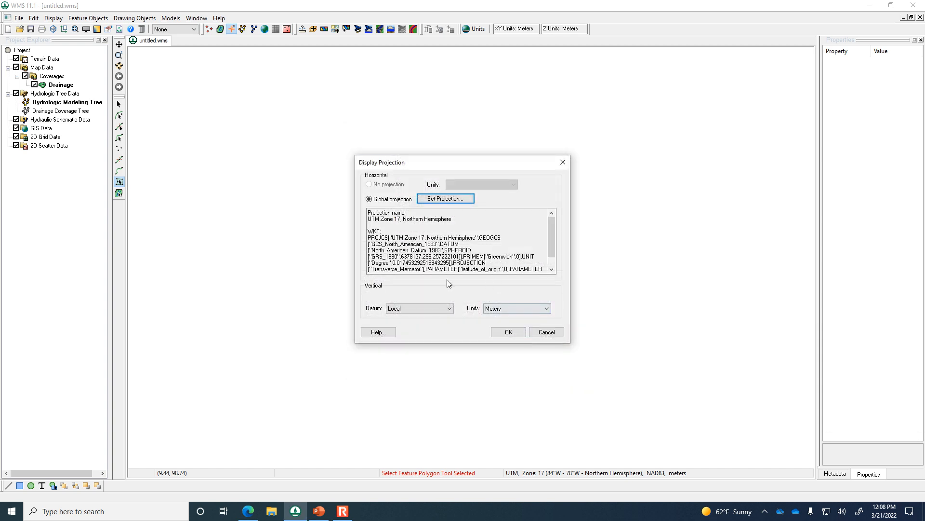
# Step: Set the global horizontal projection to NAD 1983 UTM Zone 17N from the projected UTM coordinate systems
pyautogui.click(440, 199)
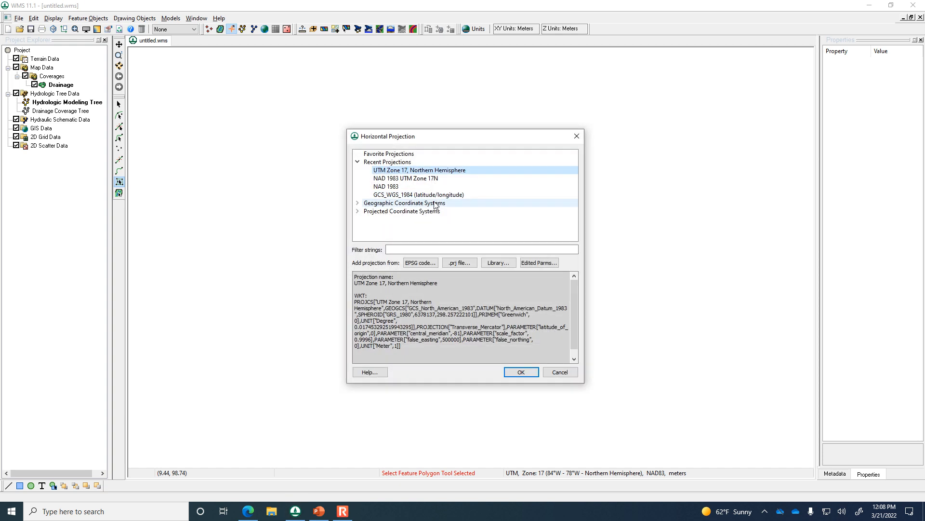
pyautogui.click(357, 212)
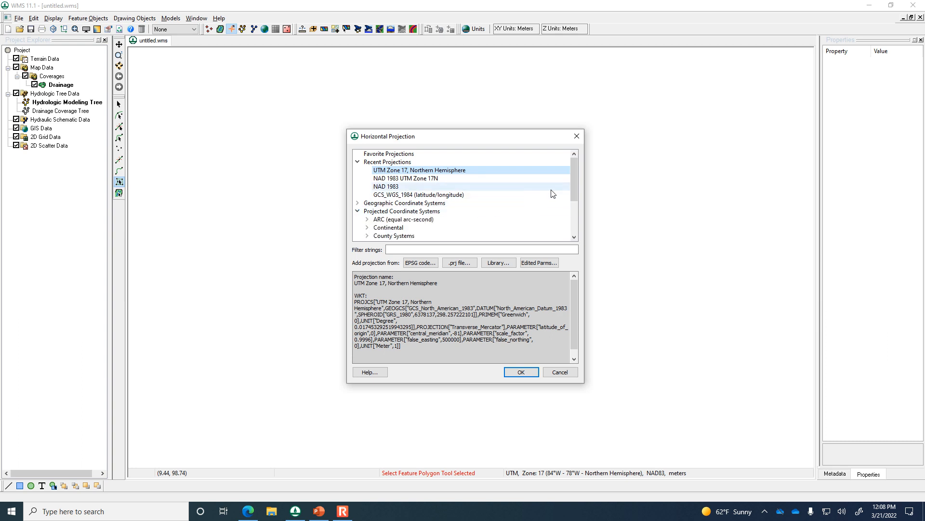
pyautogui.moveTo(578, 177); pyautogui.dragTo(574, 211)
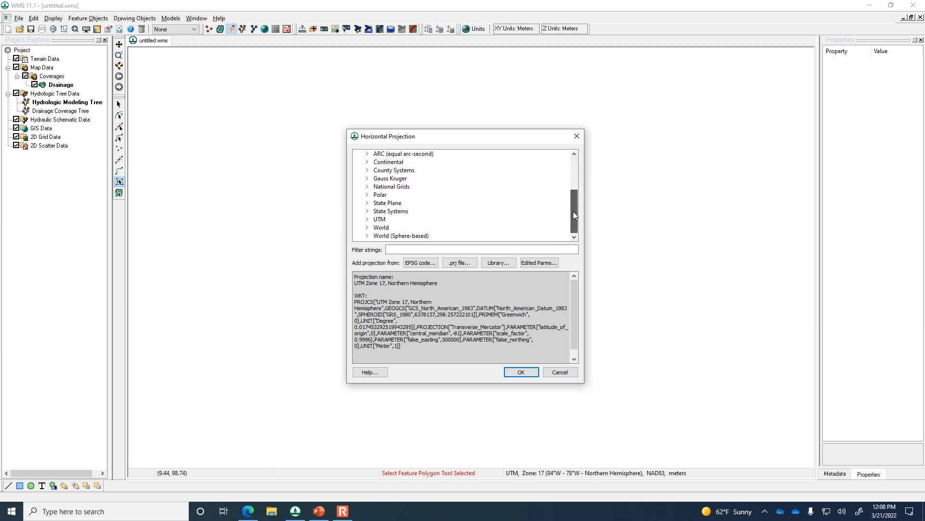
pyautogui.click(367, 219)
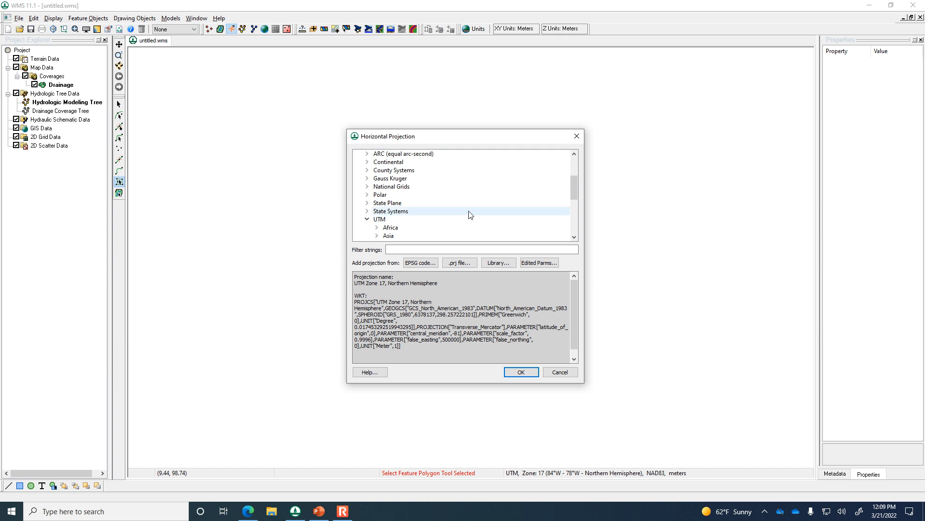
pyautogui.moveTo(568, 187); pyautogui.dragTo(573, 206)
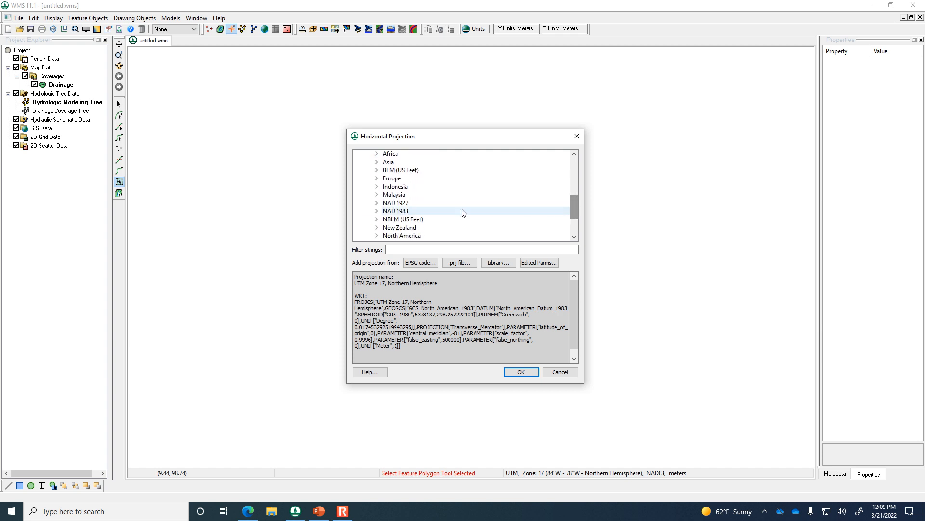
pyautogui.click(377, 211)
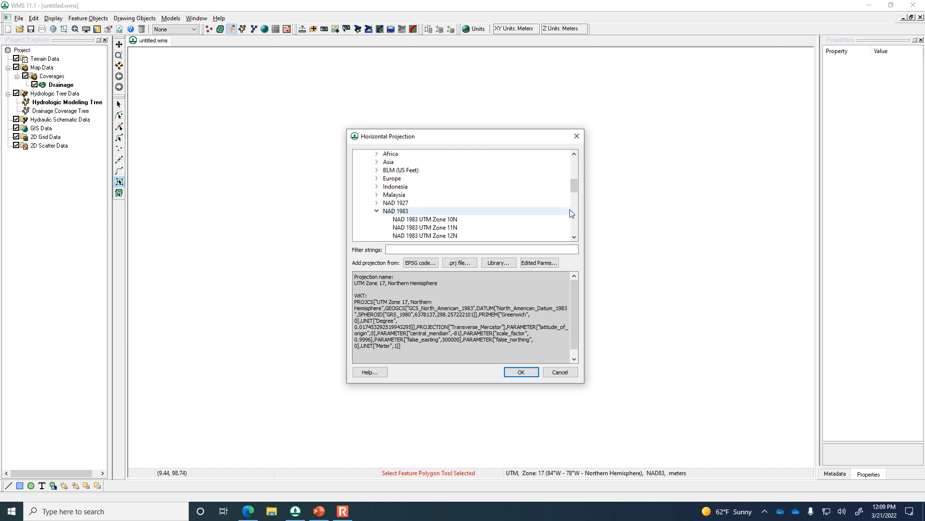
pyautogui.moveTo(572, 188); pyautogui.dragTo(574, 201)
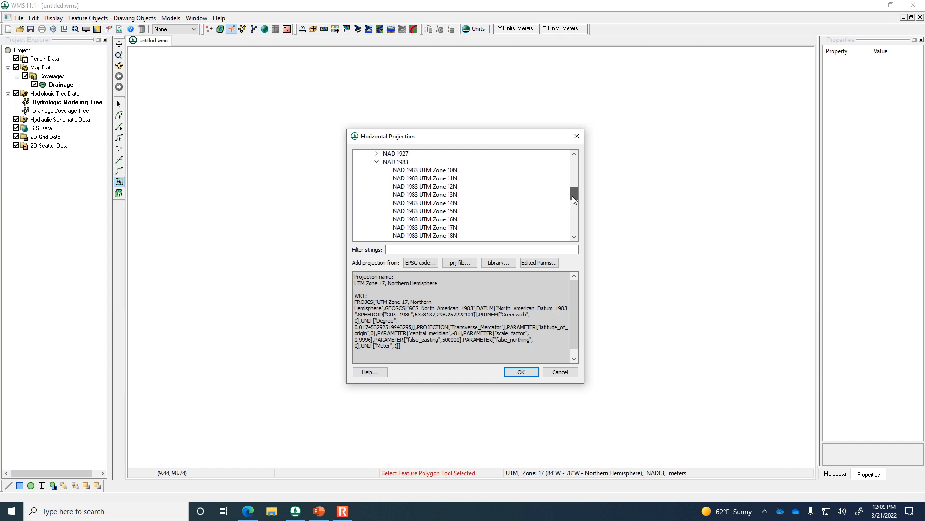
pyautogui.click(452, 227)
pyautogui.click(517, 375)
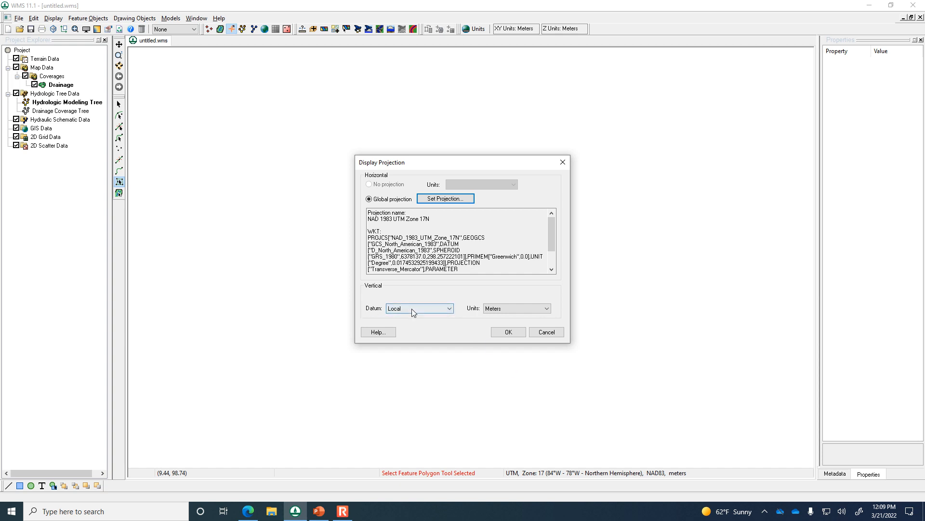
# Step: Set the vertical datum to NAVD 88(US) and accept the display projection
pyautogui.click(397, 308)
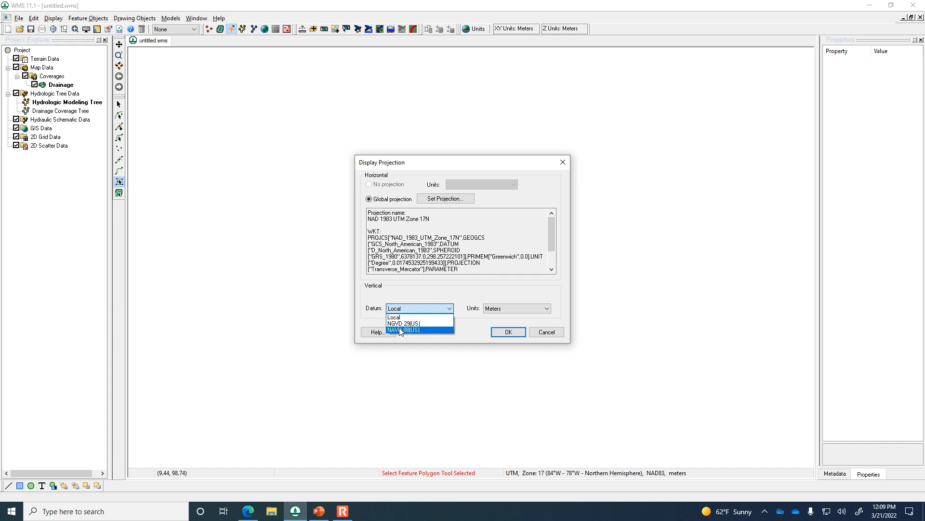
pyautogui.click(399, 329)
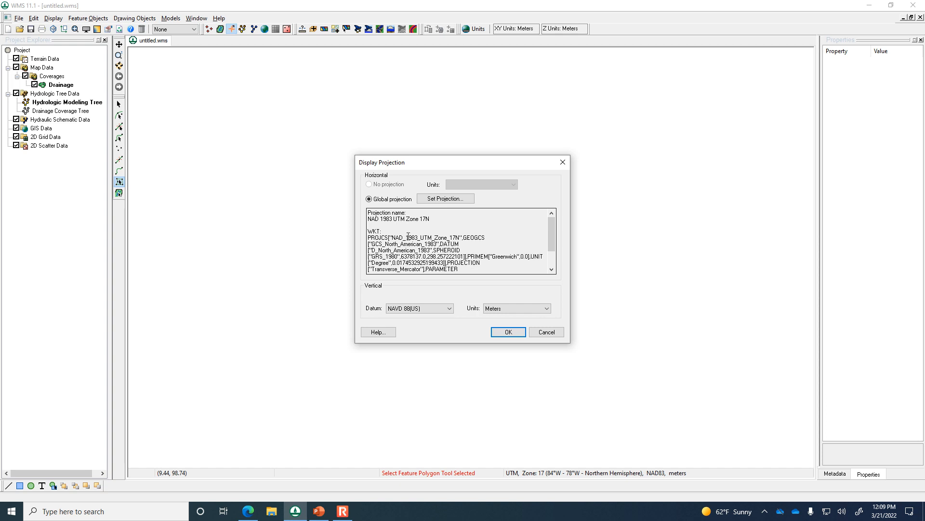
pyautogui.click(521, 330)
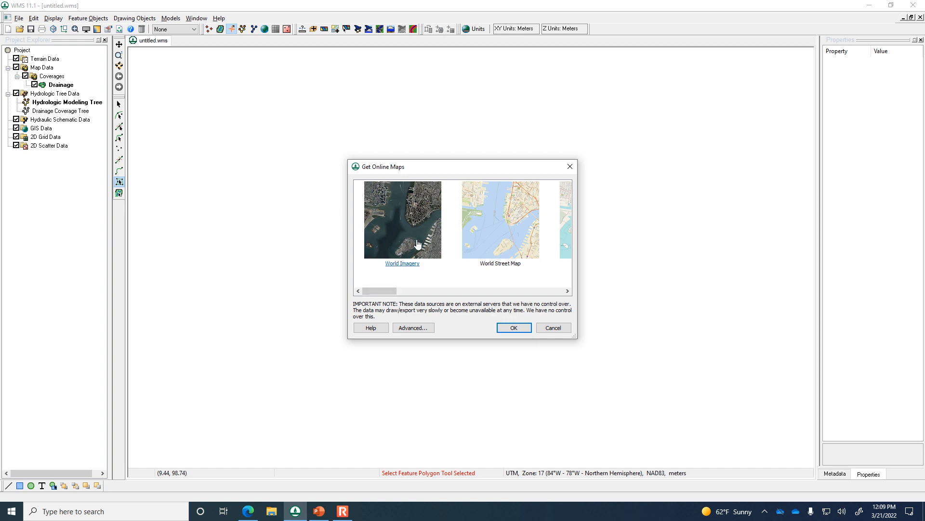
# Step: Select the World Imagery, World Street Map and World Topo Map online sources together and load them into the project
pyautogui.moveTo(392, 291); pyautogui.dragTo(372, 286)
pyautogui.click(407, 236)
pyautogui.keyDown('ctrl'); pyautogui.click(479, 240); pyautogui.keyUp('ctrl')
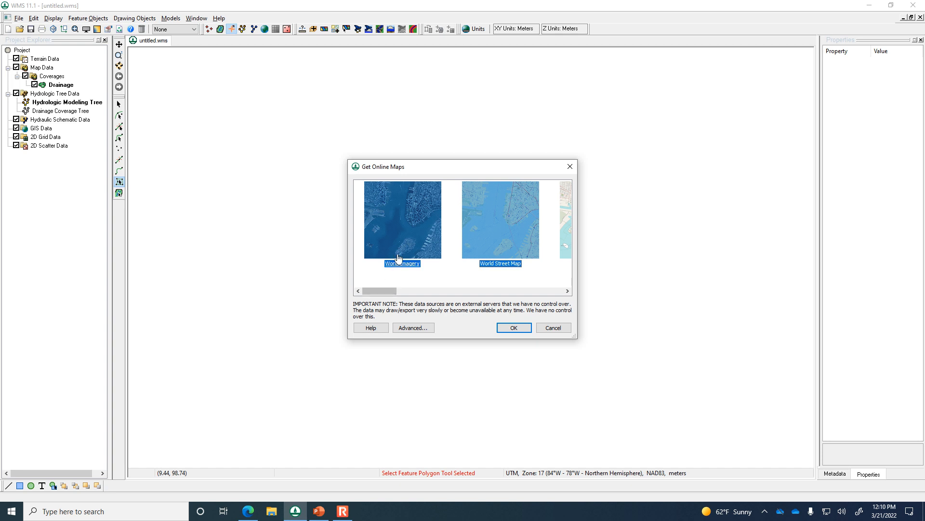
pyautogui.keyDown('ctrl'); pyautogui.click(567, 231); pyautogui.keyUp('ctrl')
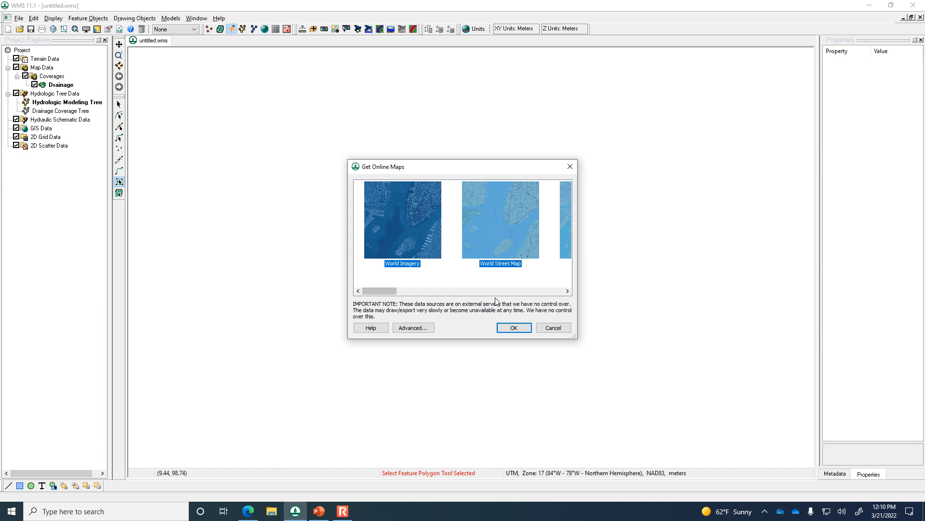
pyautogui.moveTo(382, 291)
pyautogui.mouseDown()
pyautogui.moveTo(400, 292)
pyautogui.moveTo(381, 292)
pyautogui.mouseUp()
pyautogui.click(513, 327)
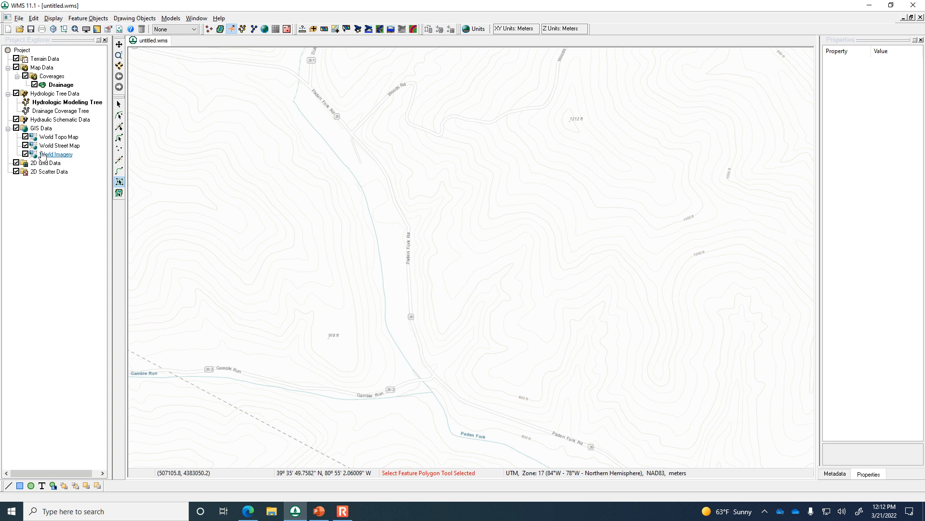
# Step: View the World Imagery, World Street Map and World Topo Map layers one at a time, leaving only World Topo Map shown
pyautogui.click(25, 137)
pyautogui.click(25, 145)
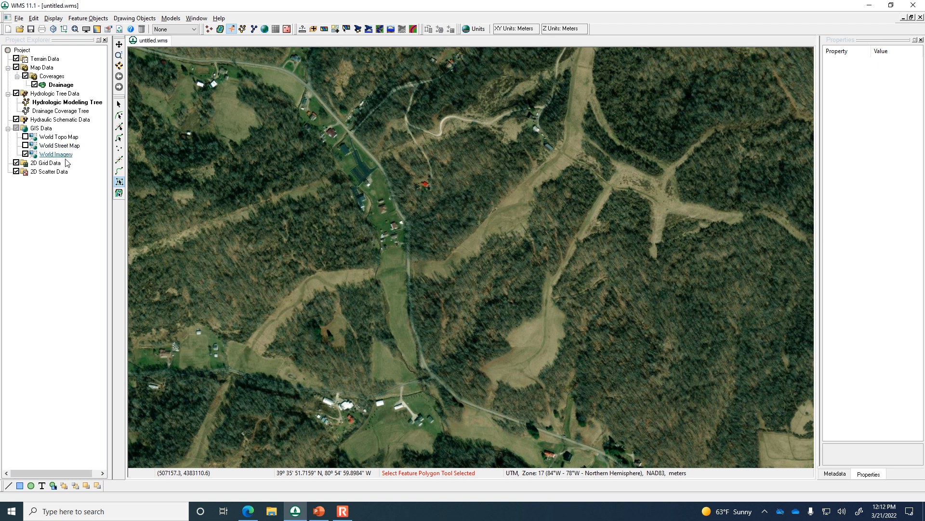
pyautogui.click(26, 145)
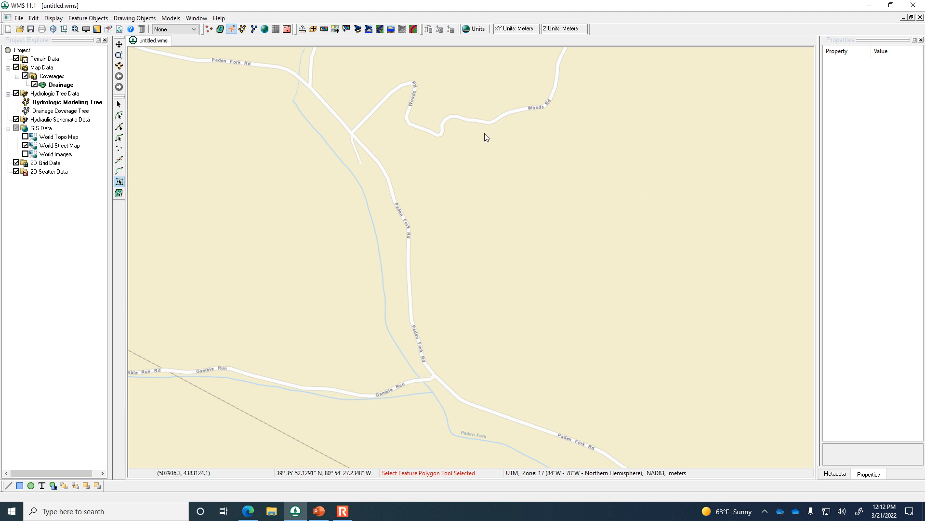
pyautogui.click(25, 145)
pyautogui.click(25, 137)
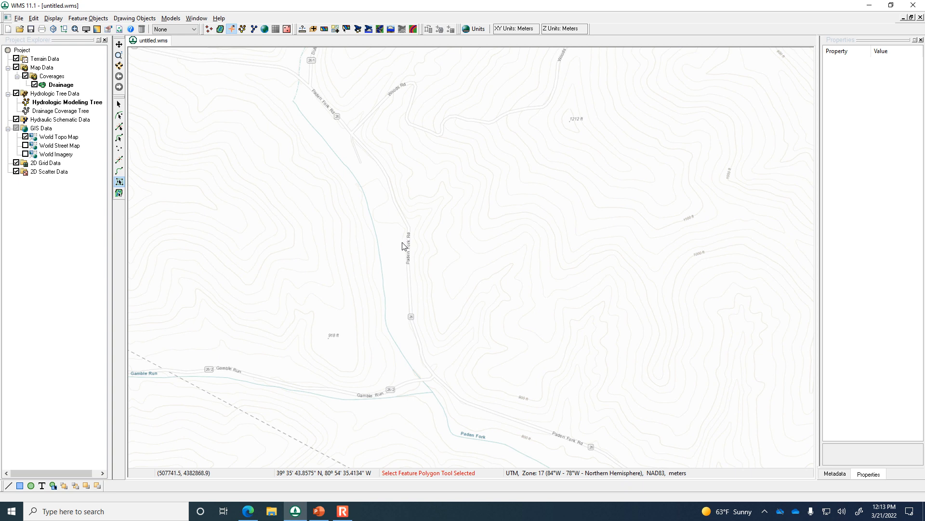
# Step: Export the World Topo Map for a wider area around the junction, with resampling ratio 2.0 and adding it to the project after saving
pyautogui.click(119, 56)
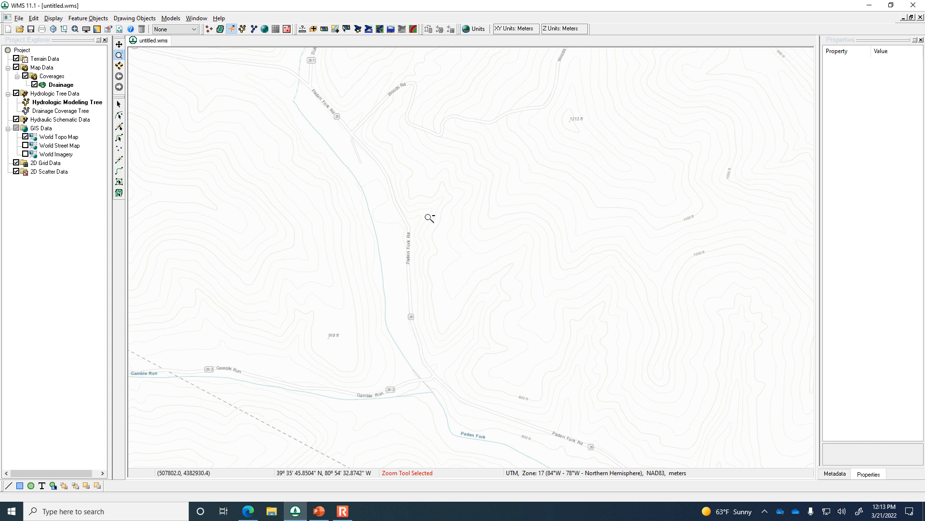
pyautogui.keyDown('shift'); pyautogui.click(451, 255); pyautogui.keyUp('shift')
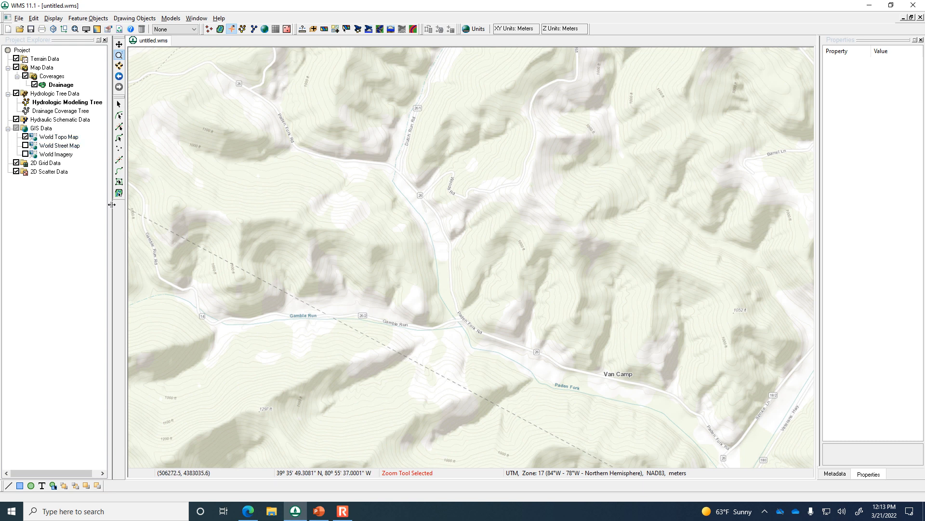
pyautogui.click(61, 139)
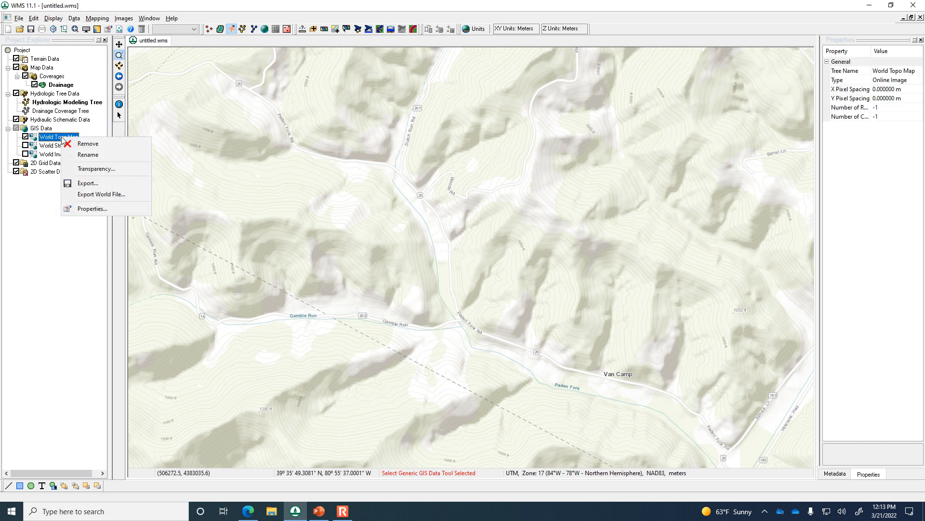
pyautogui.click(87, 183)
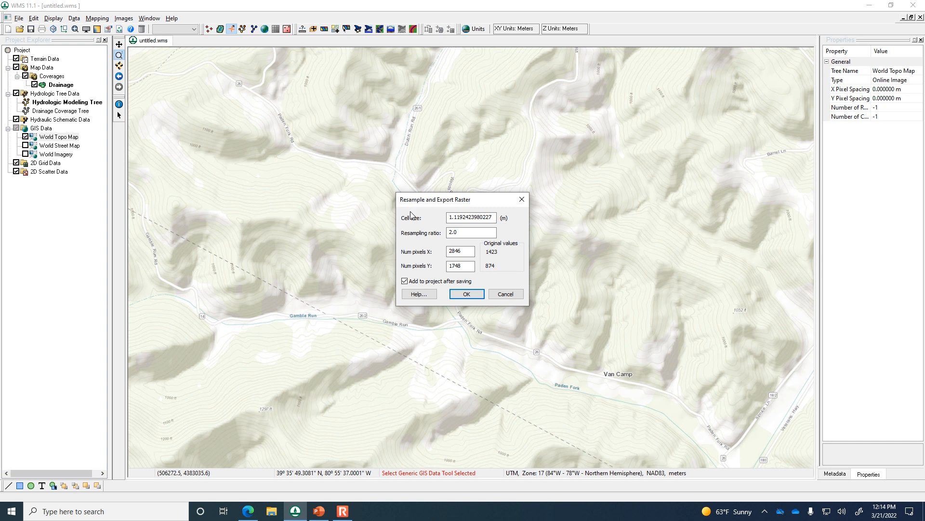
pyautogui.click(467, 294)
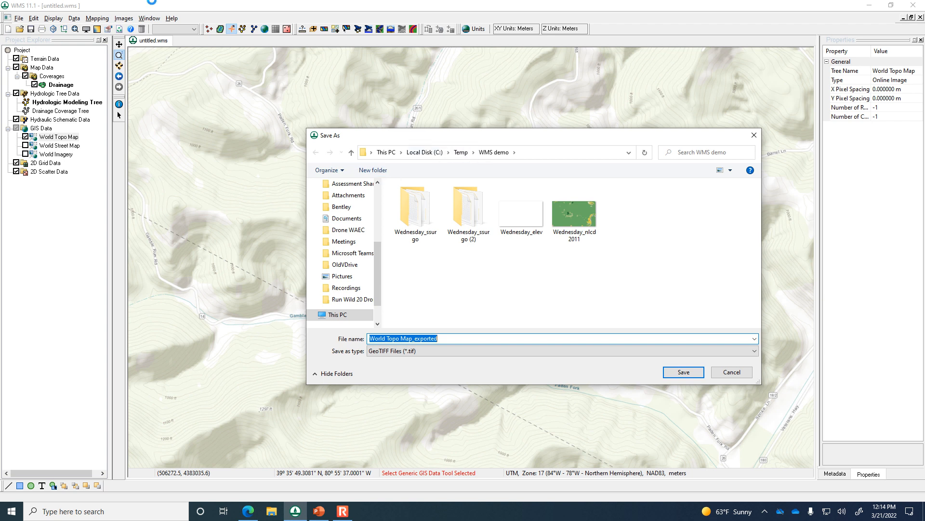
# Step: Save the exported raster as the GeoTIFF World Topo Map_exported in a new folder "WMS demo Monday" under C:\Temp
pyautogui.click(373, 170)
pyautogui.press('Return')
pyautogui.click(461, 155)
pyautogui.click(374, 170)
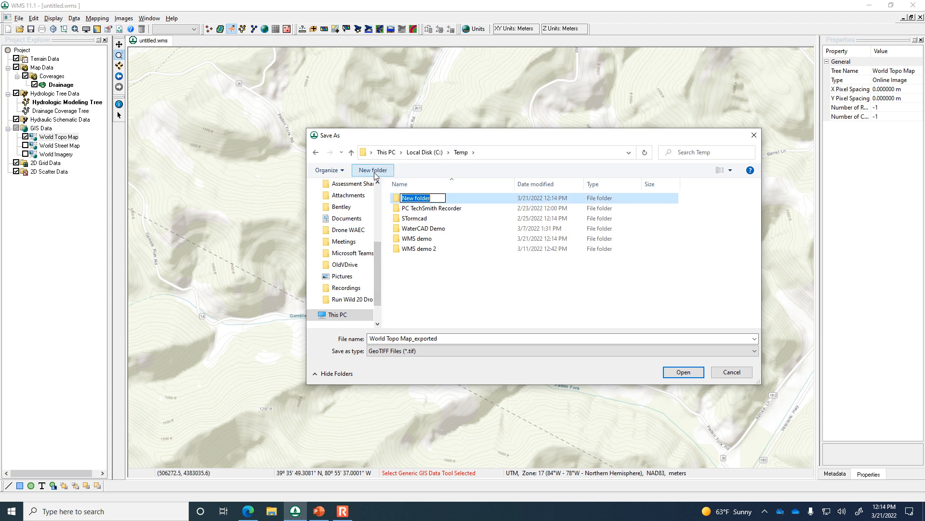
pyautogui.write('WMS demo Monday')
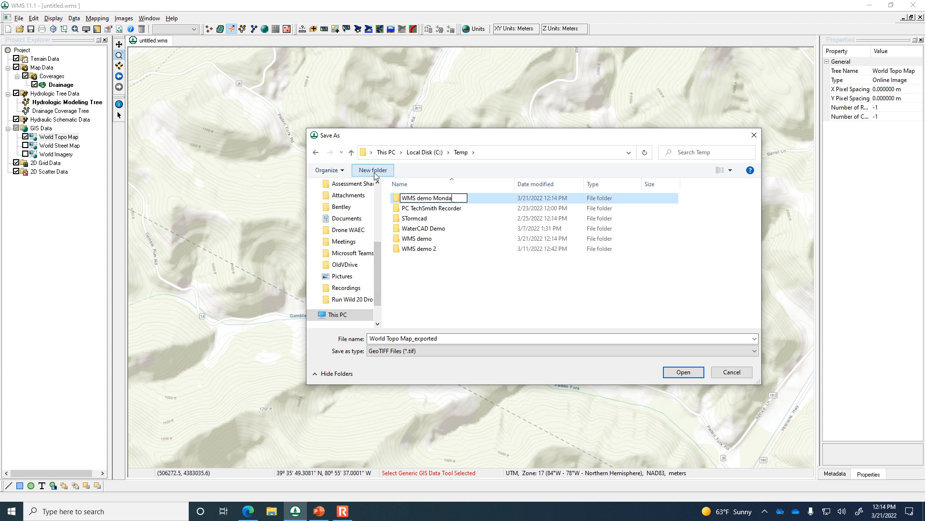
pyautogui.press('Return')
pyautogui.press('Return')
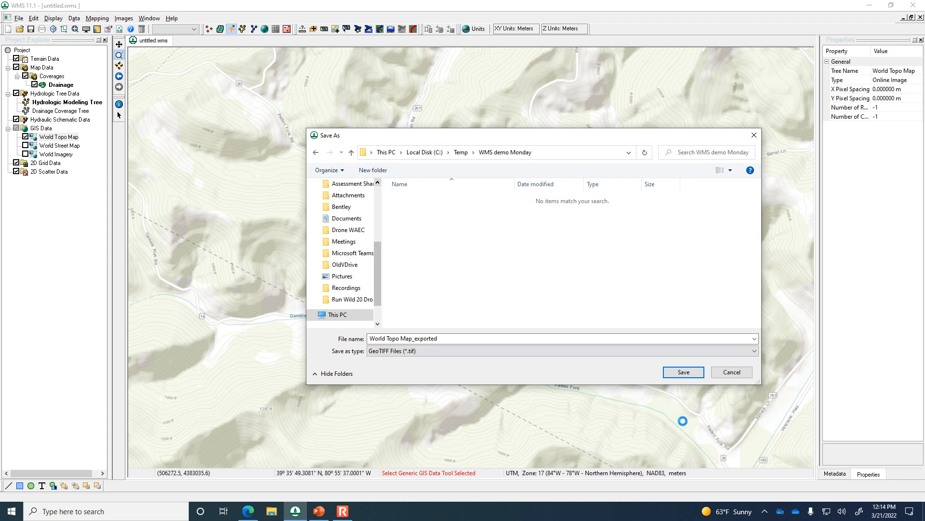
pyautogui.click(695, 372)
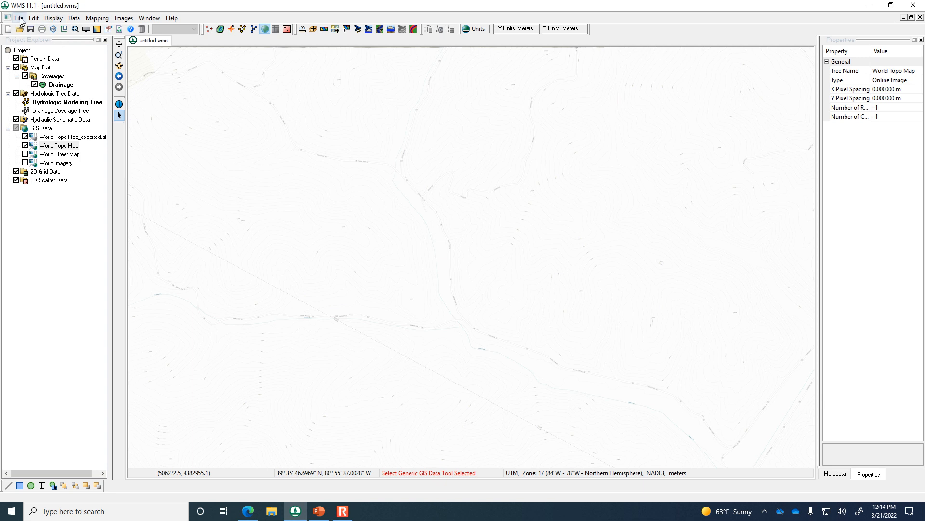
# Step: Save the project as "Activity 1" in the C:\Temp\WMS demo Monday folder
pyautogui.click(32, 30)
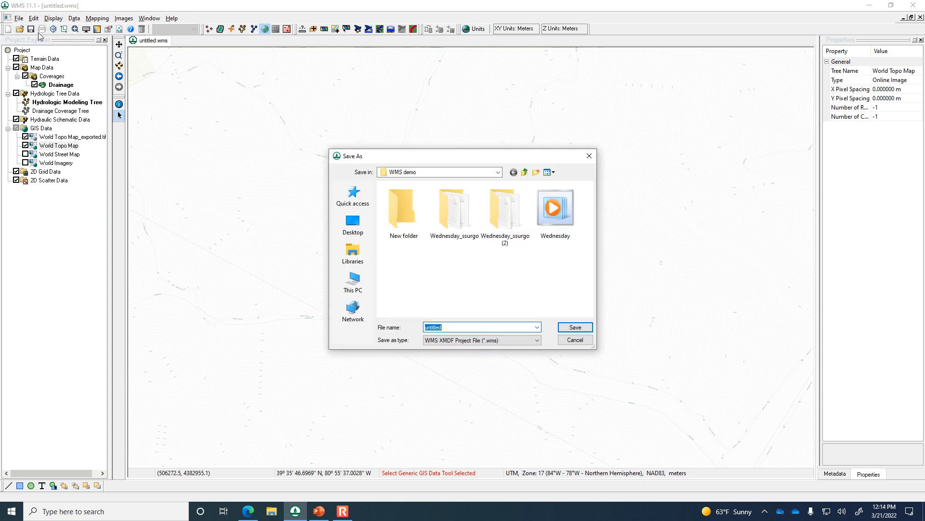
pyautogui.click(498, 172)
pyautogui.click(408, 305)
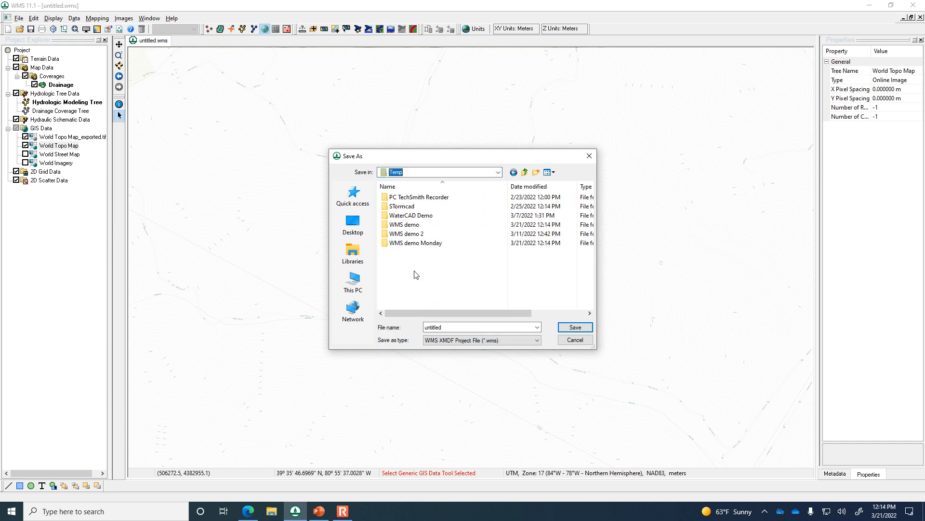
pyautogui.doubleClick(396, 244)
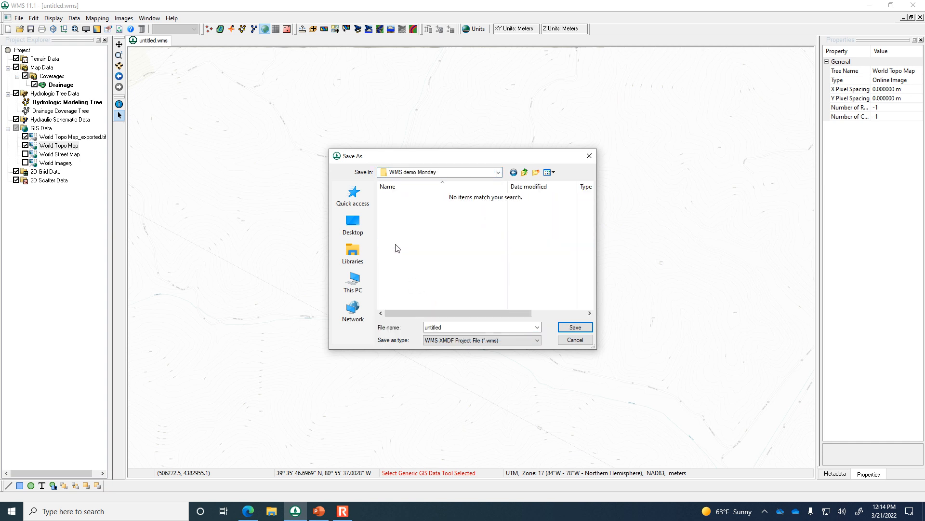
pyautogui.doubleClick(445, 327)
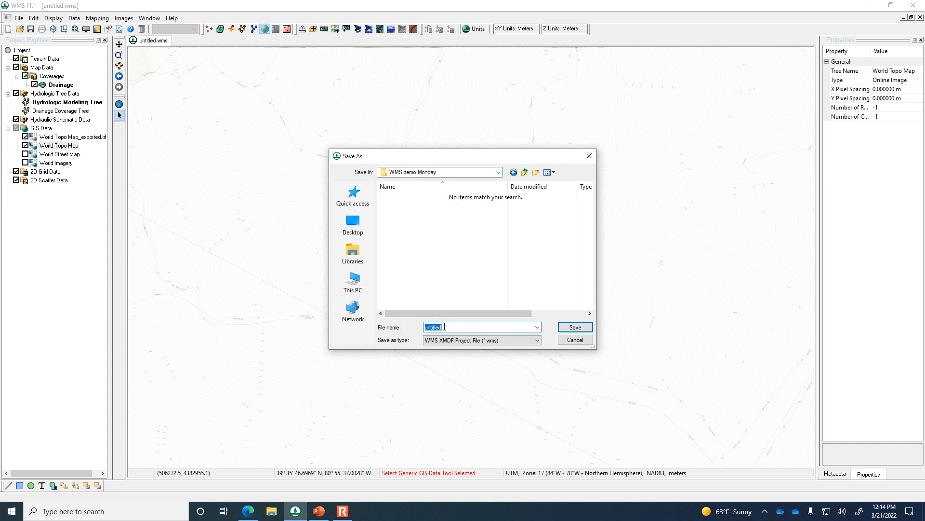
pyautogui.write('Activity 1')
pyautogui.click(575, 327)
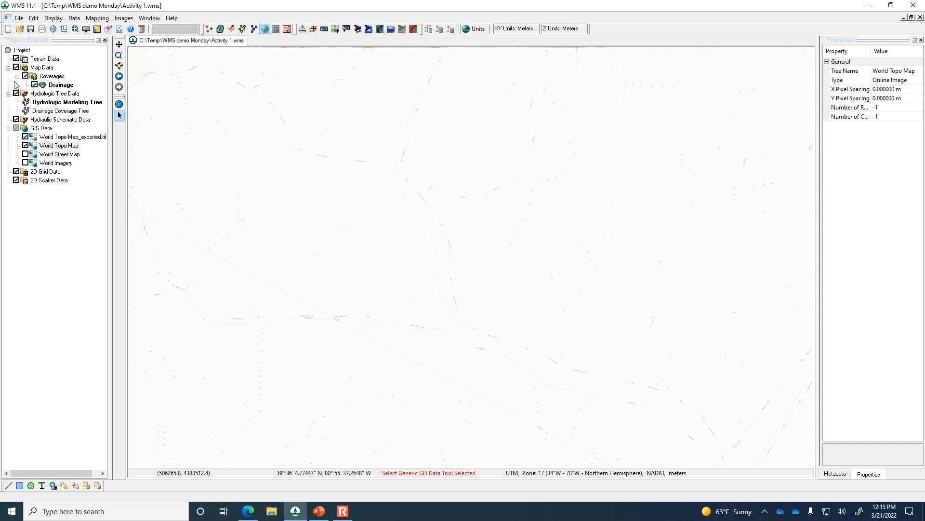
# Step: Inspect the exported topo raster on its own, then hide it and show the online World Topo Map around the Gamble Run junction
pyautogui.click(25, 145)
pyautogui.scroll(2, 448, 324)
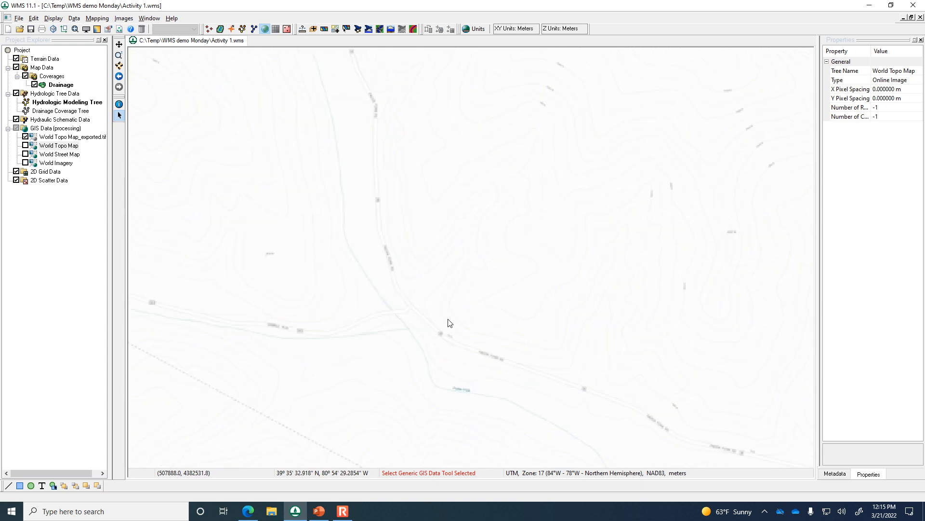
pyautogui.scroll(-2, 449, 323)
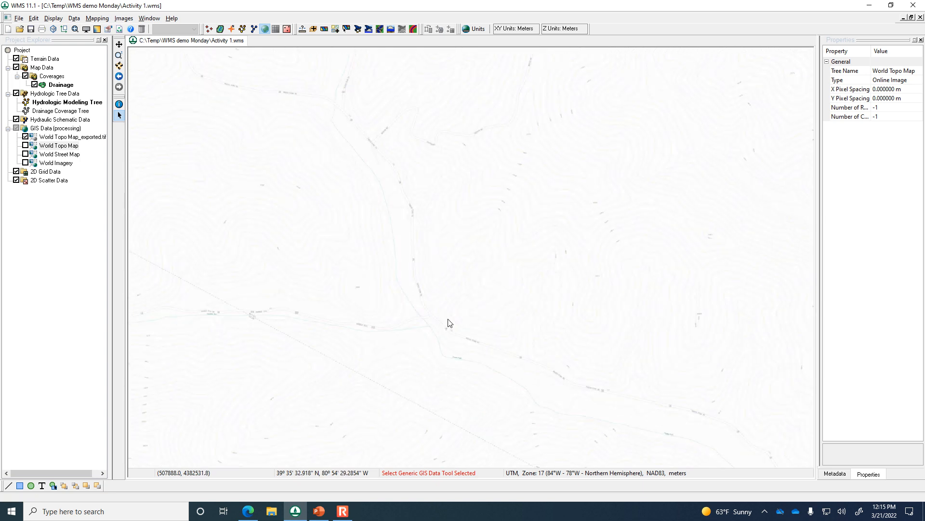
pyautogui.scroll(1, 447, 321)
pyautogui.click(26, 136)
pyautogui.click(25, 146)
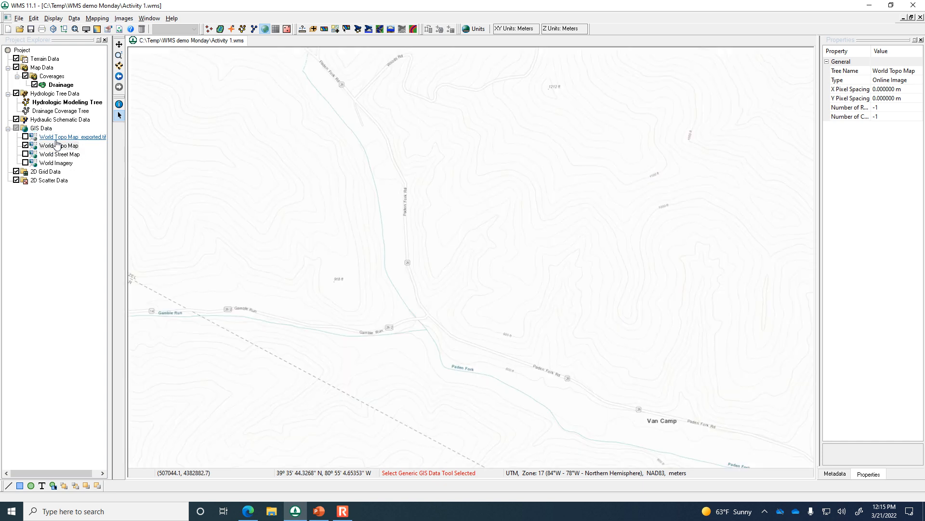
pyautogui.scroll(-1, 513, 273)
pyautogui.scroll(-2, 479, 296)
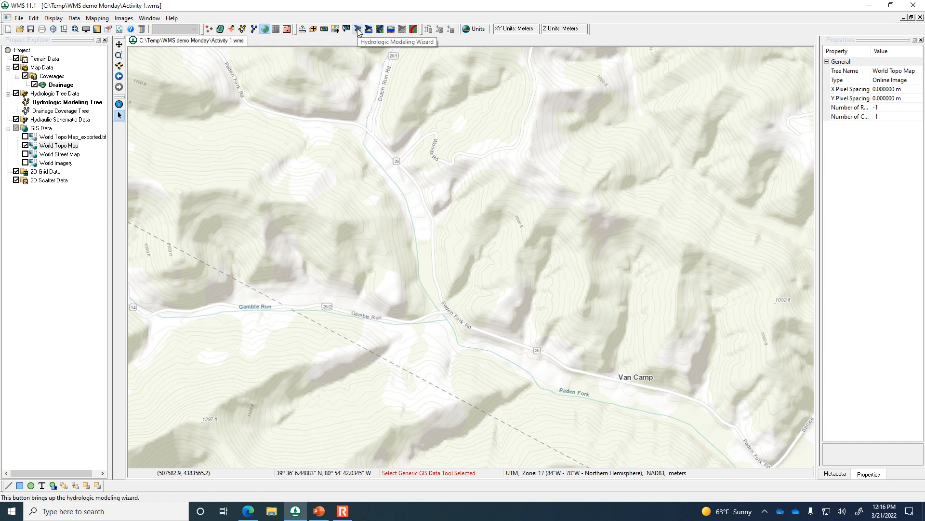
# Step: Draw a closed feature arc in the Drainage coverage around the small catchment northeast of the Gamble Run and Paden Fork Rd junction
pyautogui.click(231, 29)
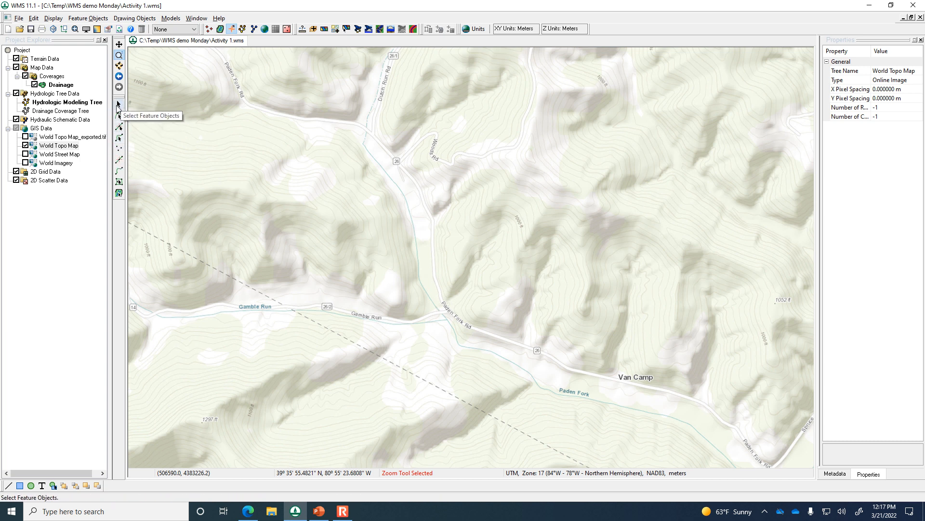
pyautogui.click(118, 172)
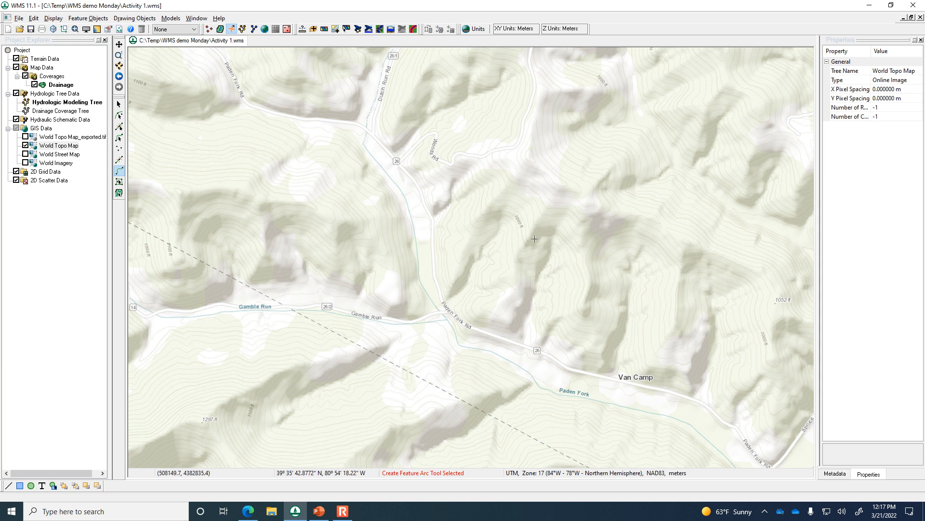
pyautogui.click(447, 308)
pyautogui.click(470, 223)
pyautogui.click(482, 214)
pyautogui.click(490, 202)
pyautogui.click(529, 154)
pyautogui.click(541, 162)
pyautogui.click(559, 183)
pyautogui.click(537, 221)
pyautogui.click(527, 246)
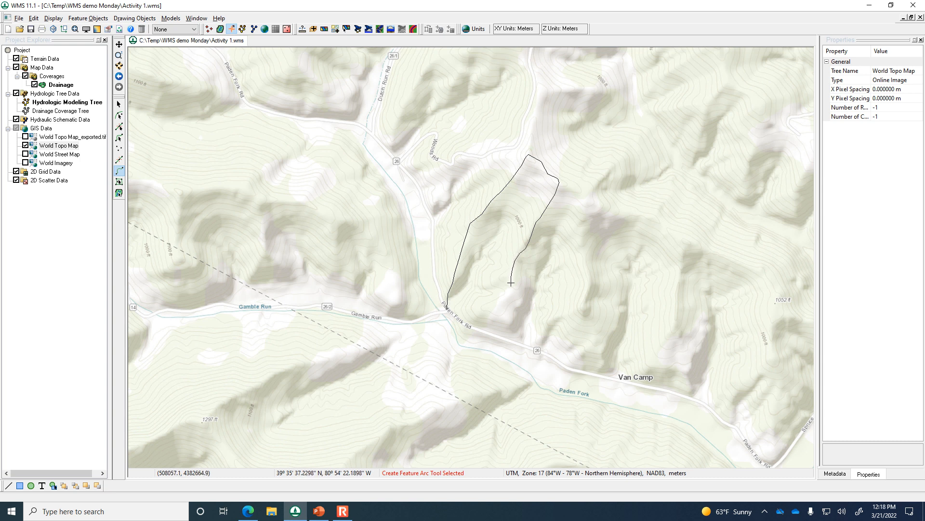
pyautogui.click(502, 301)
pyautogui.click(465, 309)
pyautogui.doubleClick(446, 308)
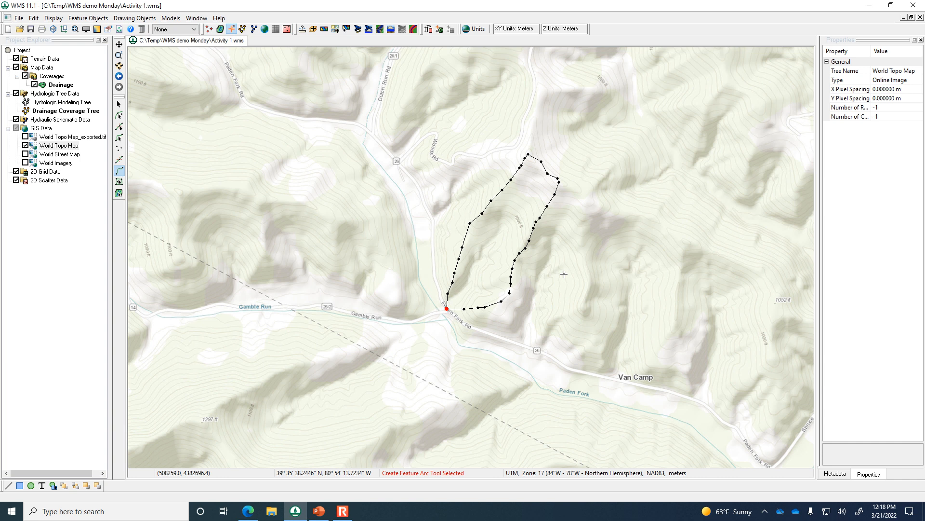
# Step: Build a polygon from the closed catchment boundary arc
pyautogui.click(120, 105)
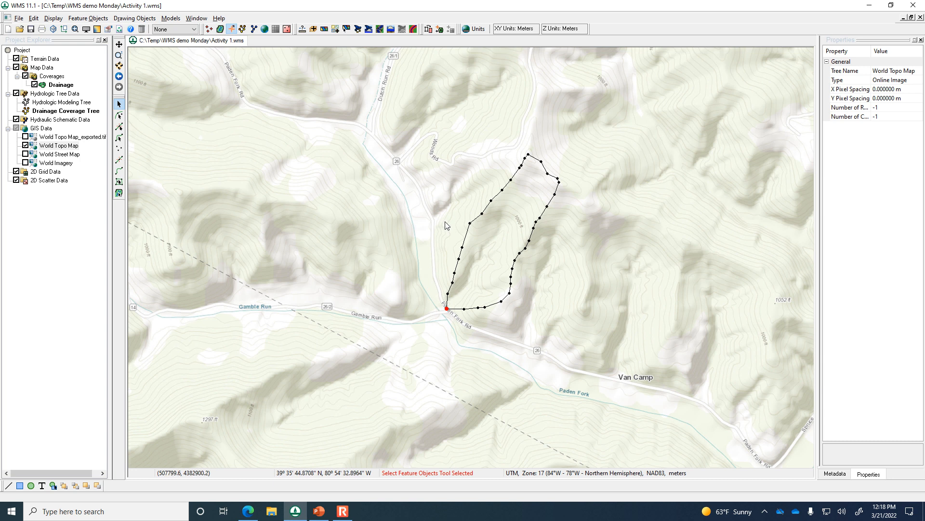
pyautogui.rightClick(468, 236)
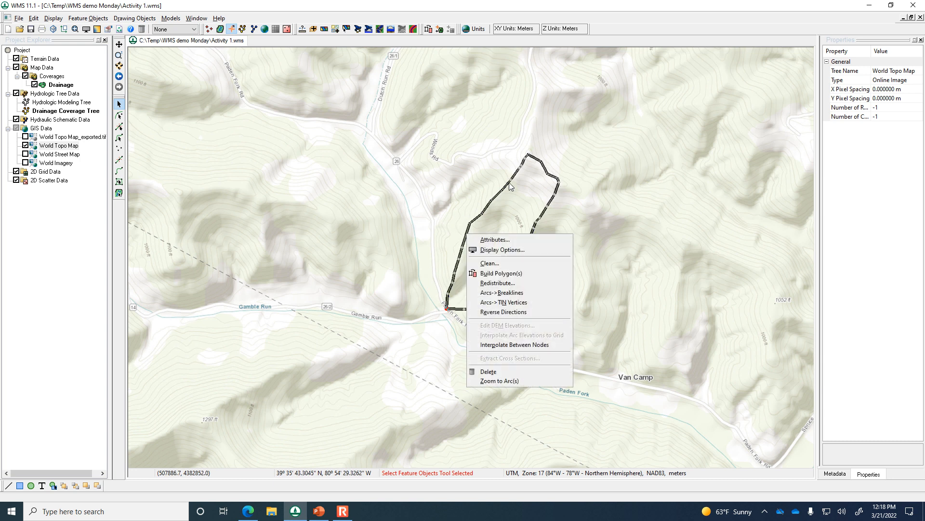
pyautogui.click(495, 275)
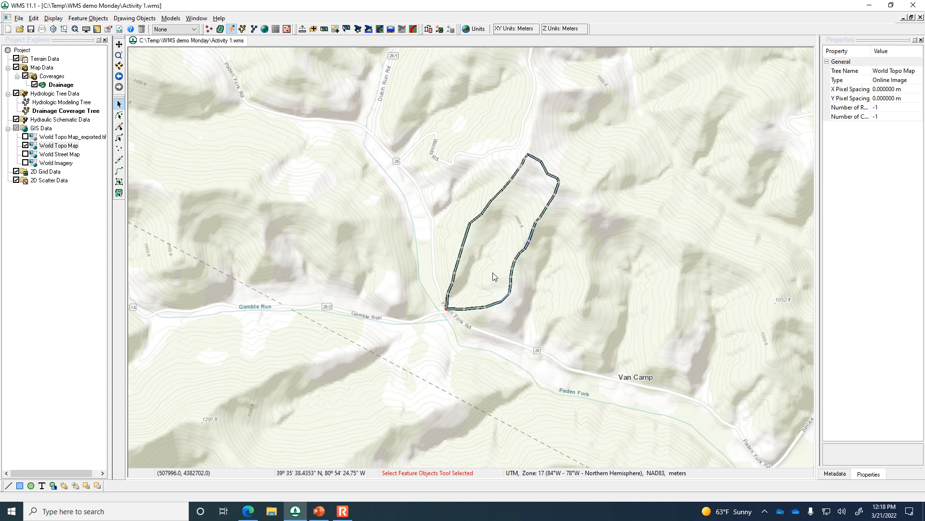
# Step: Select the catchment polygon to read its area and check the basin area and distance units
pyautogui.click(119, 182)
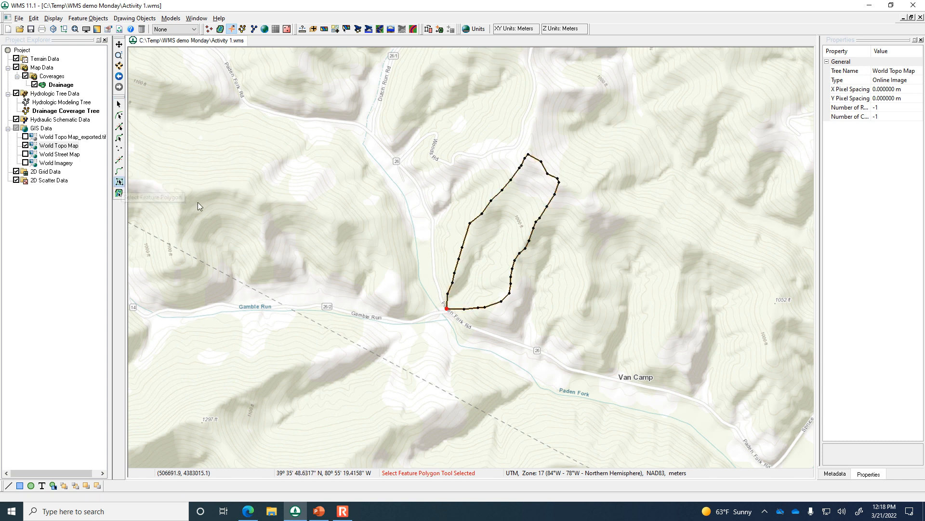
pyautogui.click(509, 251)
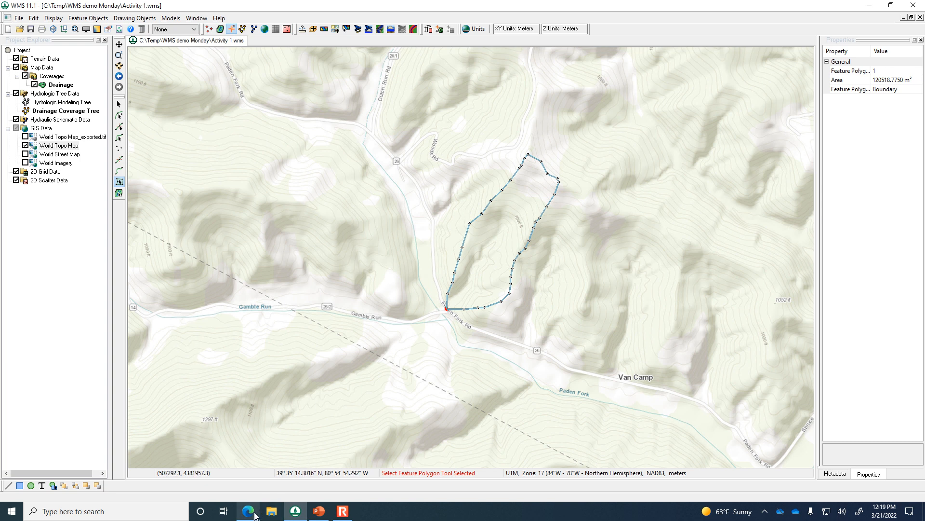
pyautogui.moveTo(255, 516)
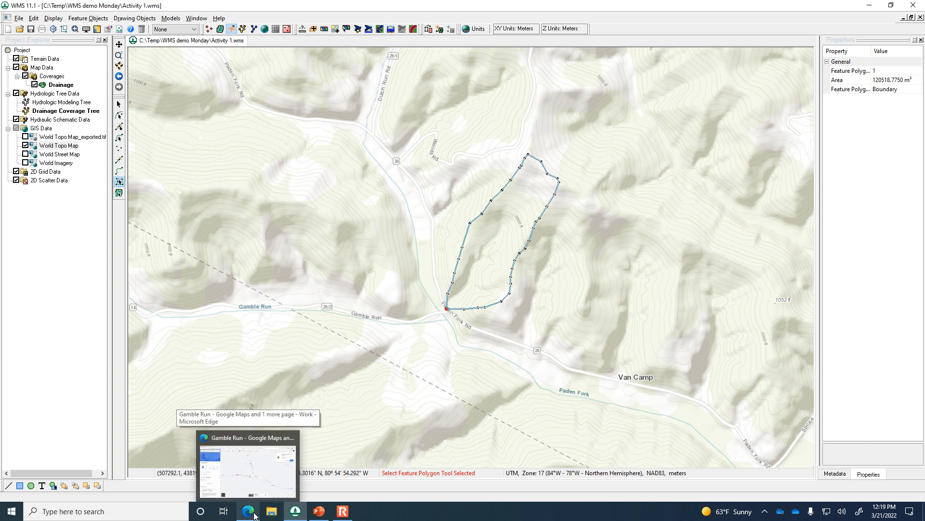
pyautogui.click(474, 30)
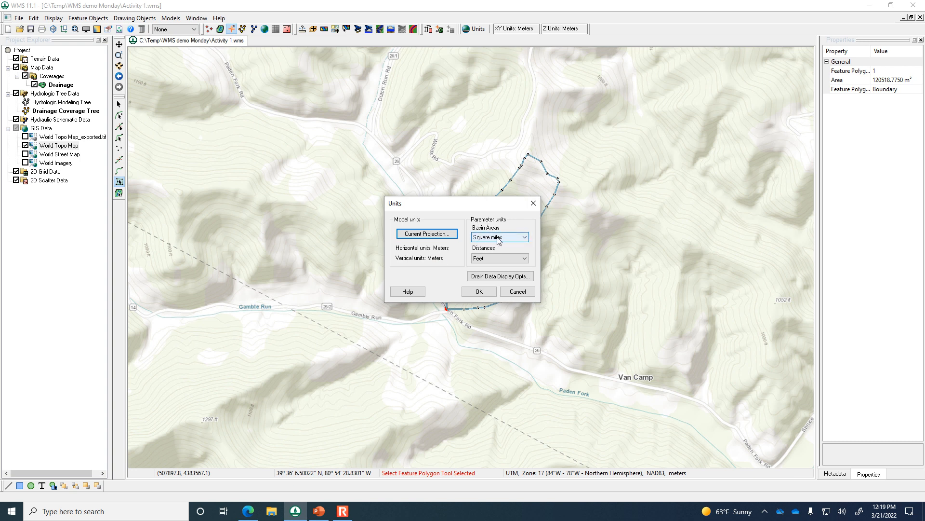
pyautogui.click(533, 204)
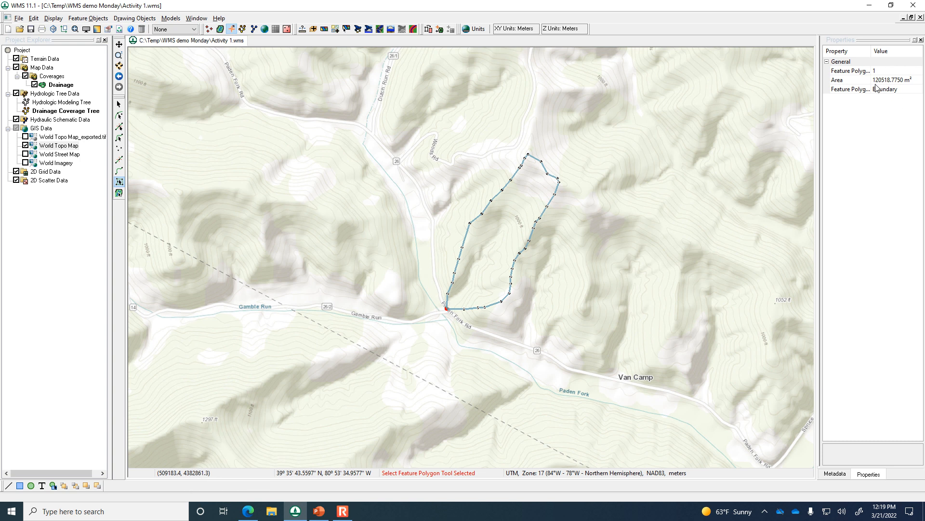
pyautogui.click(247, 512)
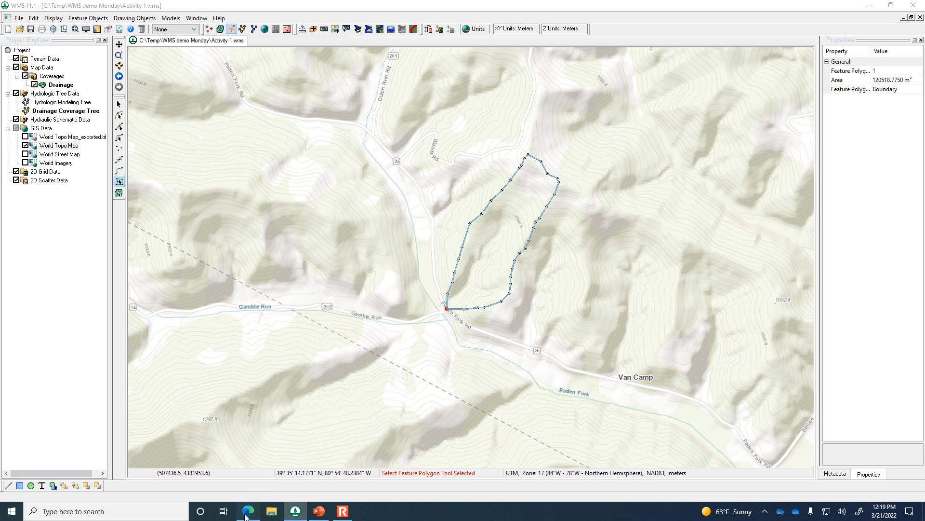
pyautogui.click(253, 20)
pyautogui.write('www.google.com')
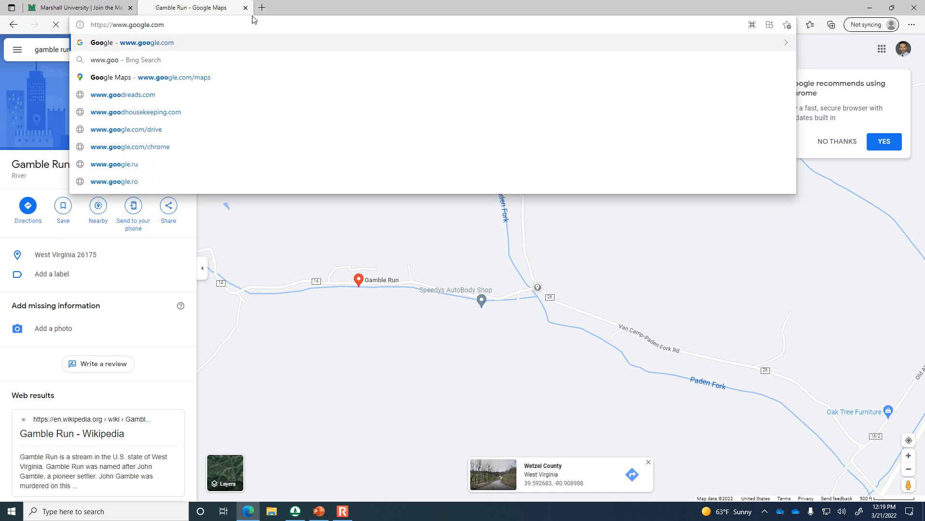
pyautogui.press('Return')
pyautogui.write('120,')
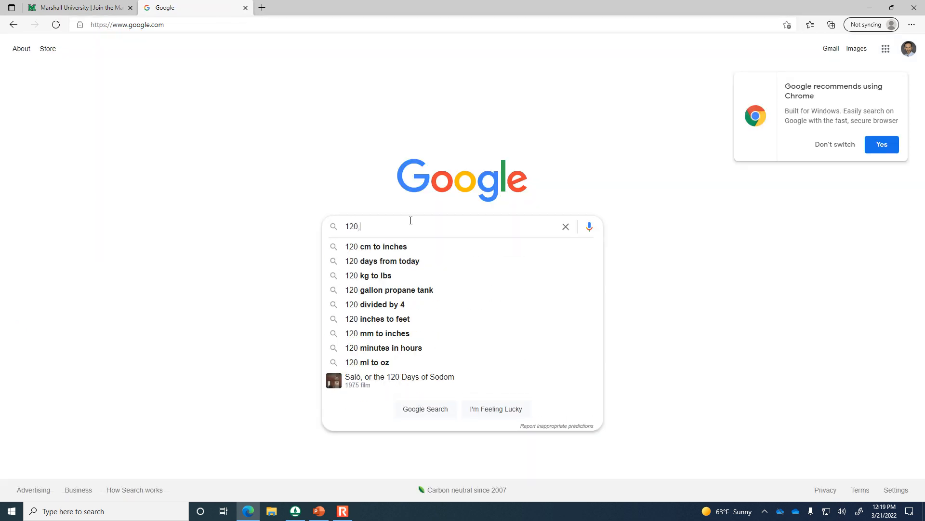
pyautogui.write('000 m2 to acres')
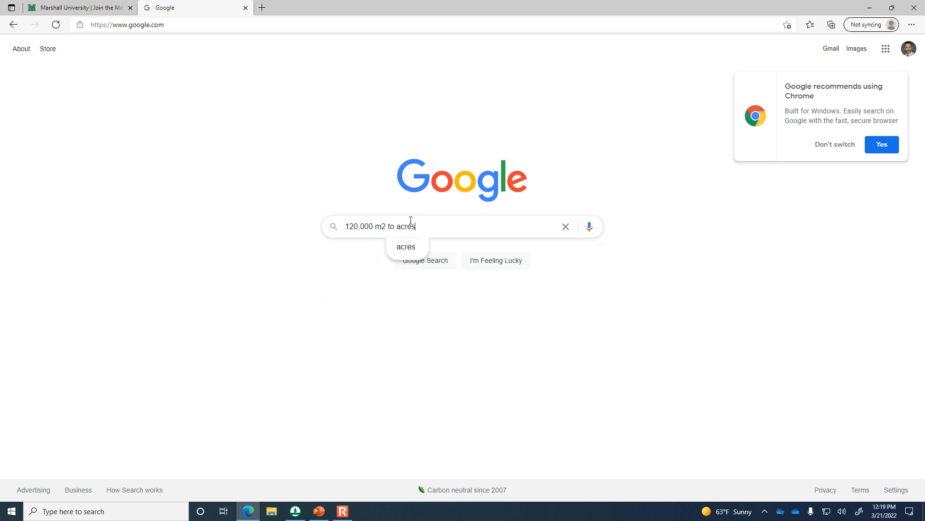
pyautogui.press('Return')
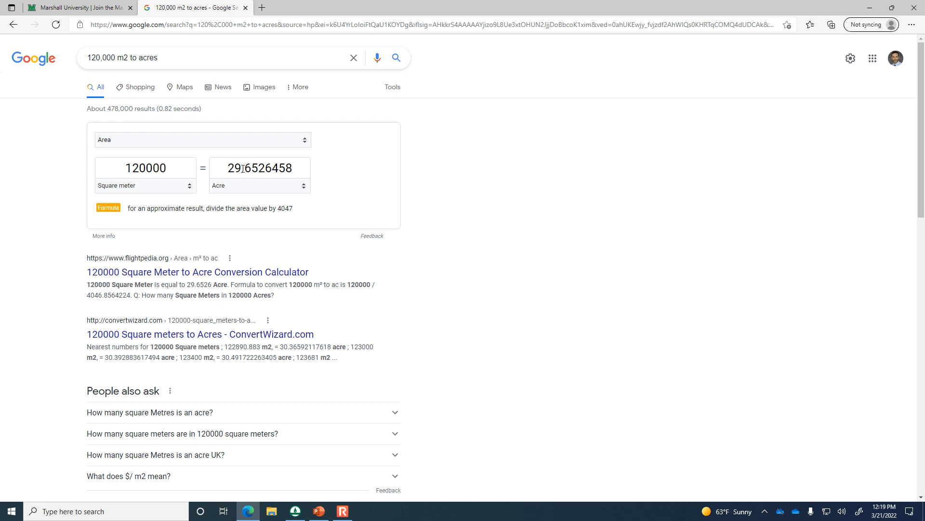
# Step: Switch back to WMS, save the Activity 1 project and start a new empty project
pyautogui.click(296, 511)
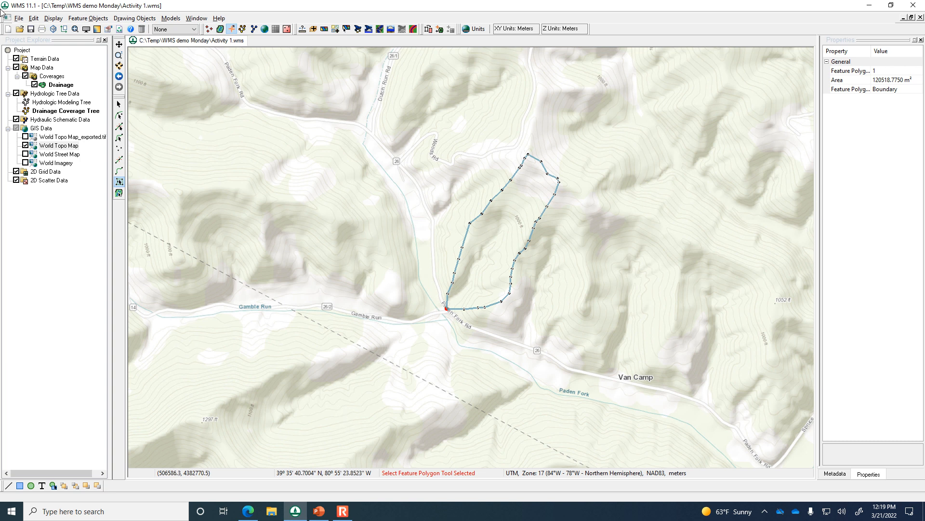
pyautogui.click(31, 30)
pyautogui.click(8, 29)
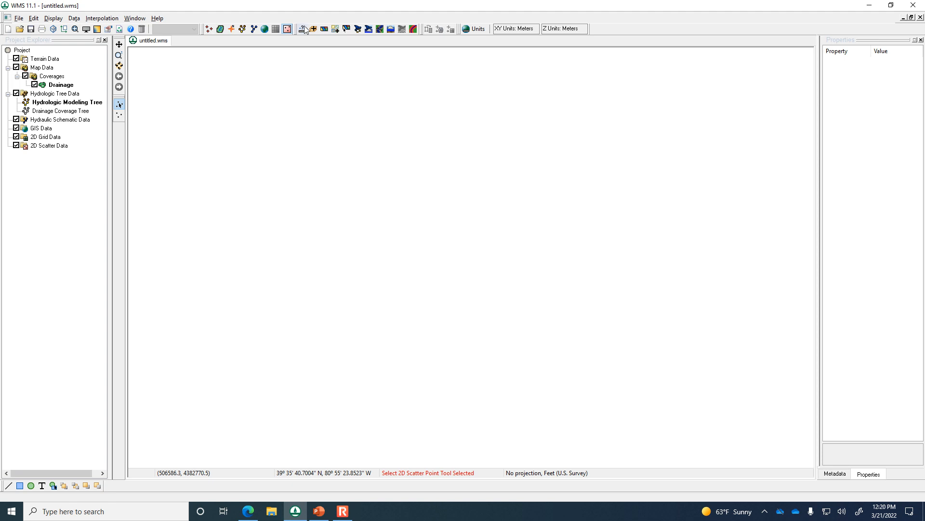
# Step: Search the map locator for ona, wv and frame the Little Cabell Creek area west of Howells Mill as the project location
pyautogui.click(335, 28)
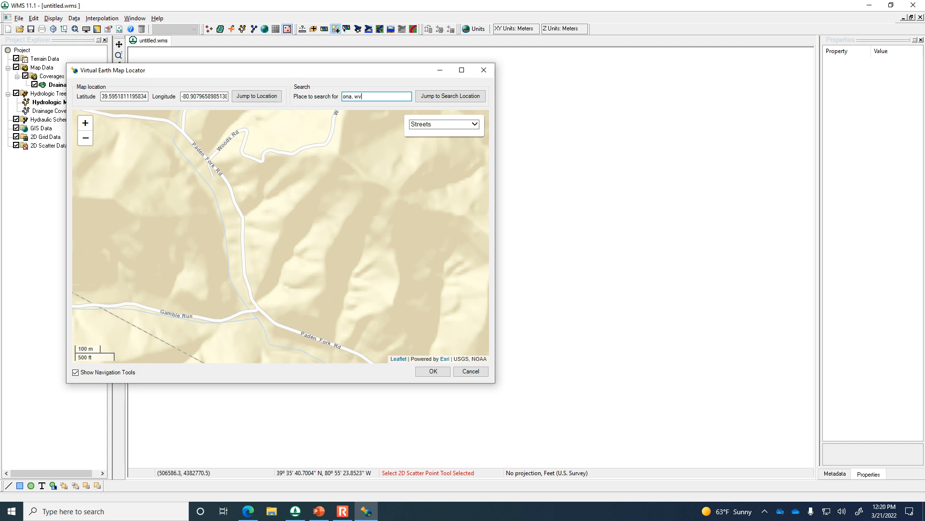
pyautogui.click(450, 96)
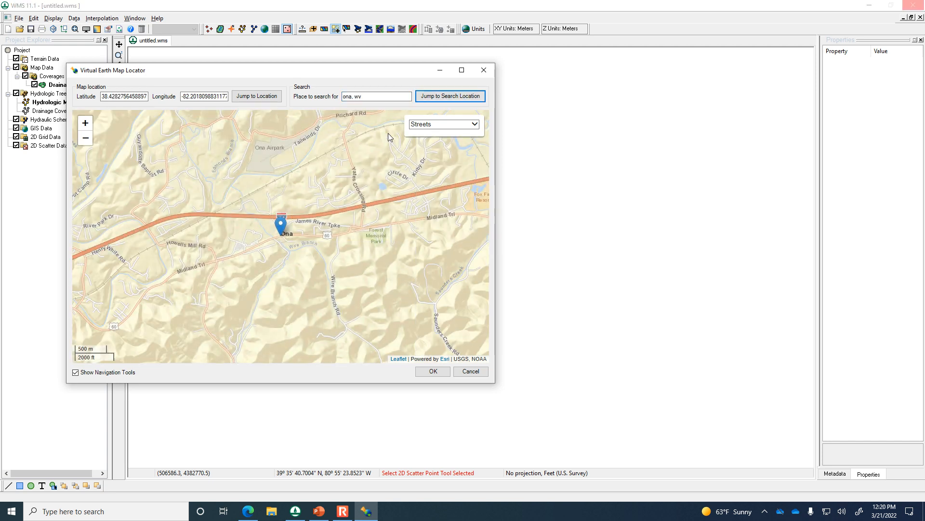
pyautogui.moveTo(302, 206); pyautogui.dragTo(326, 322)
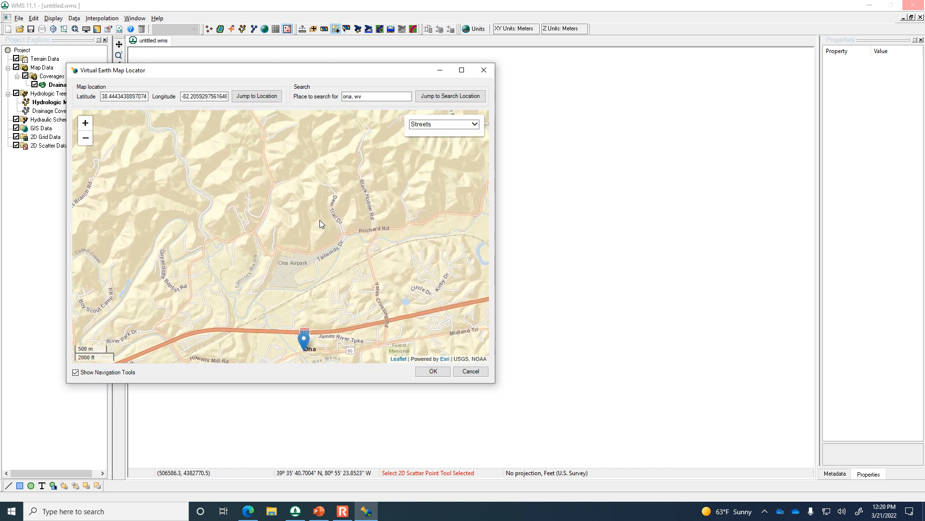
pyautogui.moveTo(306, 192); pyautogui.dragTo(434, 176)
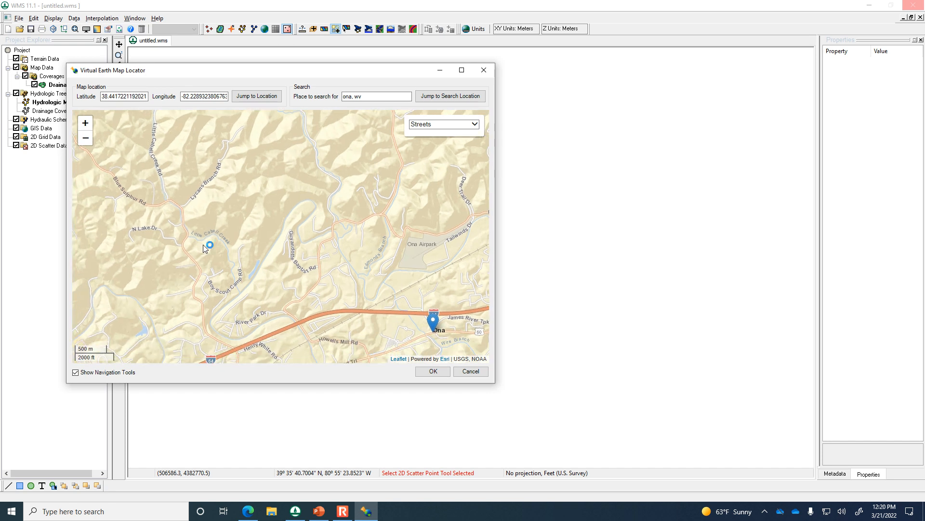
pyautogui.doubleClick(204, 248)
pyautogui.moveTo(259, 238); pyautogui.dragTo(254, 254)
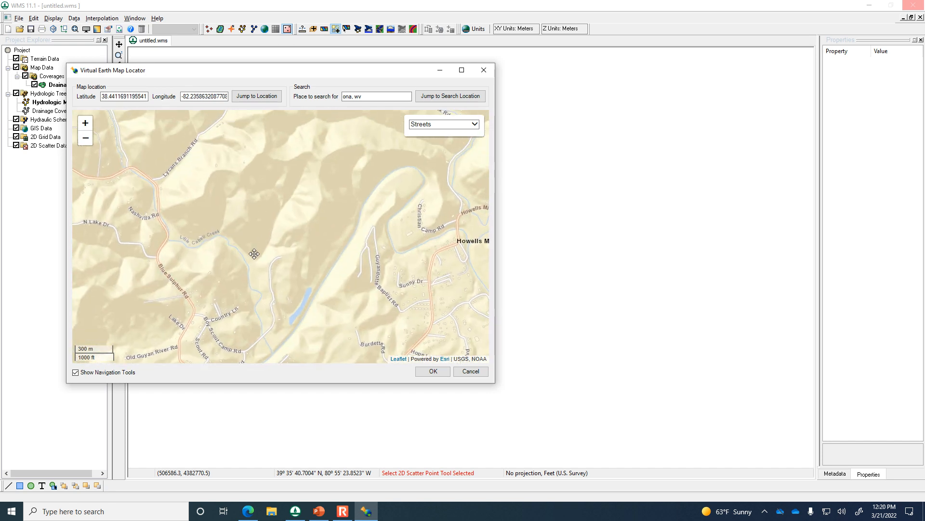
pyautogui.doubleClick(255, 254)
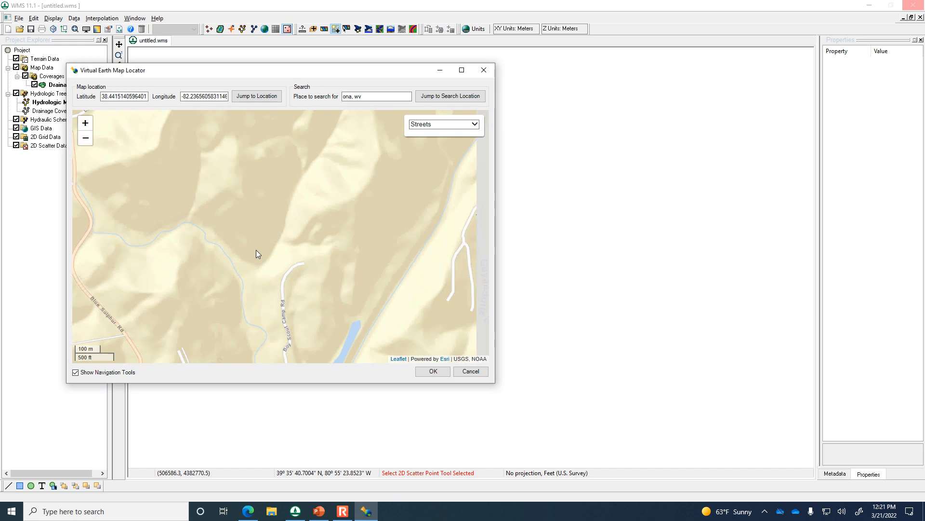
pyautogui.scroll(-1, 256, 250)
pyautogui.moveTo(256, 248); pyautogui.dragTo(261, 260)
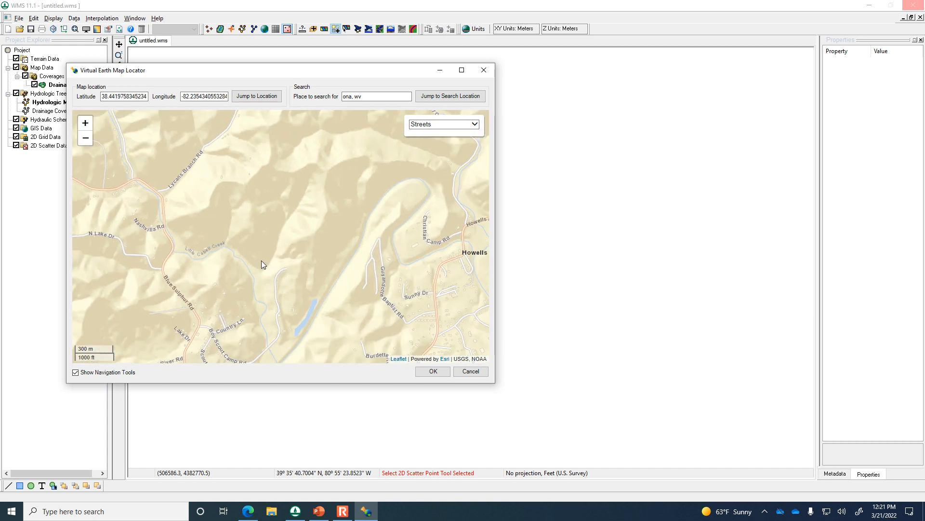
pyautogui.click(428, 372)
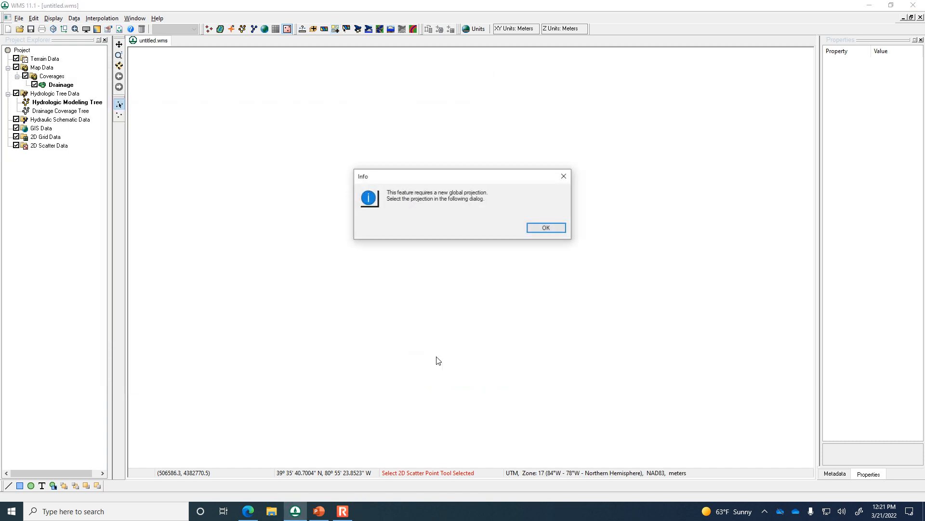
# Step: Set the global projection to NAD 1983 UTM Zone 17N with the Local vertical datum
pyautogui.click(557, 229)
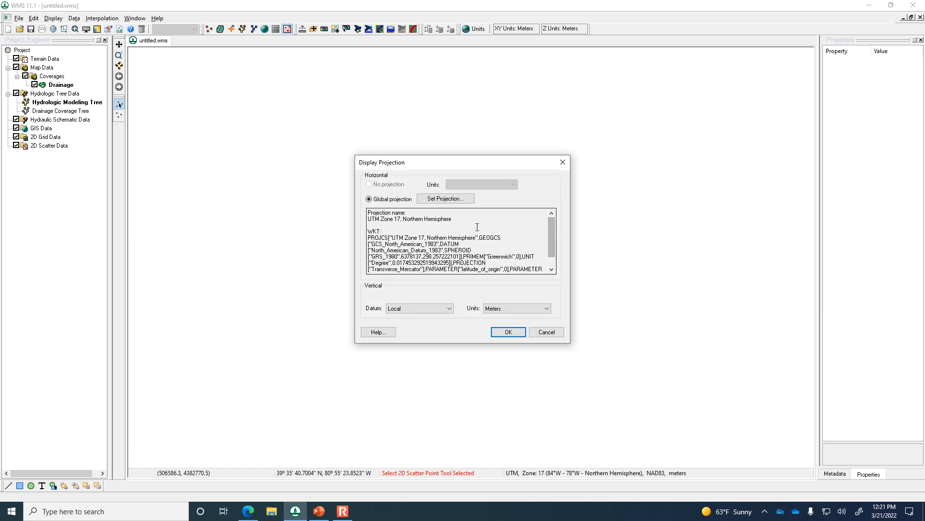
pyautogui.click(445, 198)
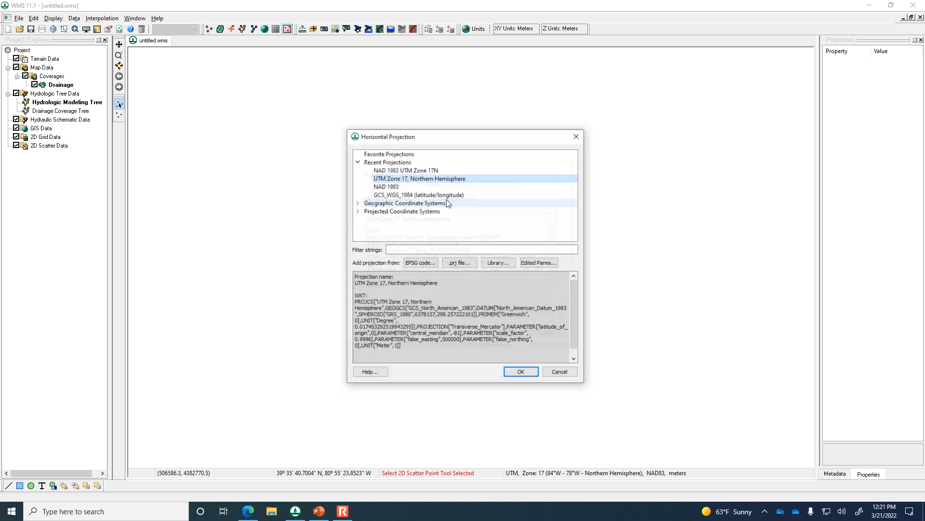
pyautogui.click(428, 171)
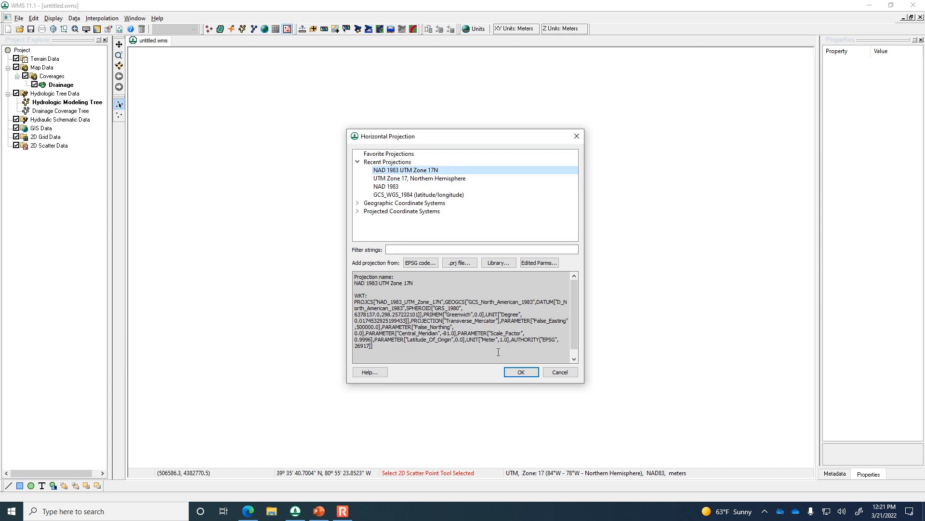
pyautogui.click(520, 372)
pyautogui.click(449, 308)
pyautogui.click(437, 329)
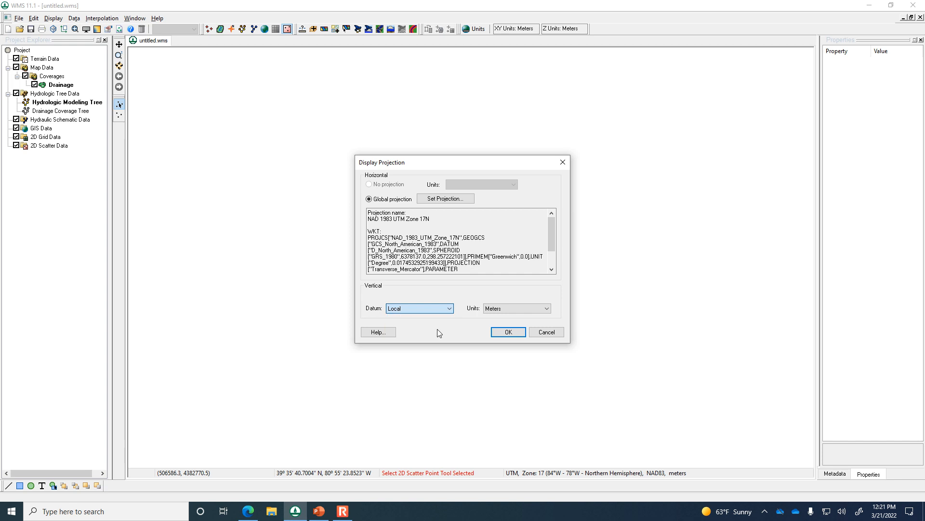
pyautogui.click(507, 332)
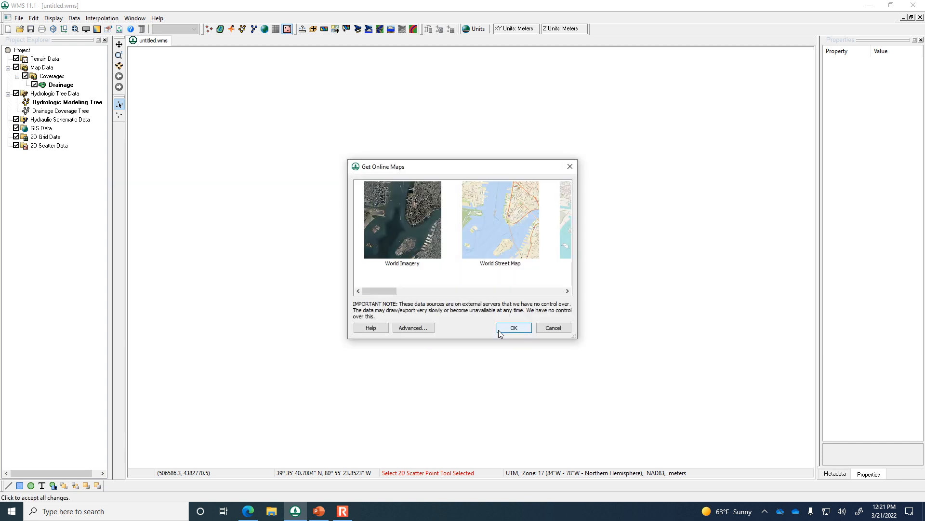
# Step: Load the World Imagery, World Street Map and World Topo Map online maps
pyautogui.click(403, 245)
pyautogui.keyDown('ctrl'); pyautogui.click(486, 241); pyautogui.keyUp('ctrl')
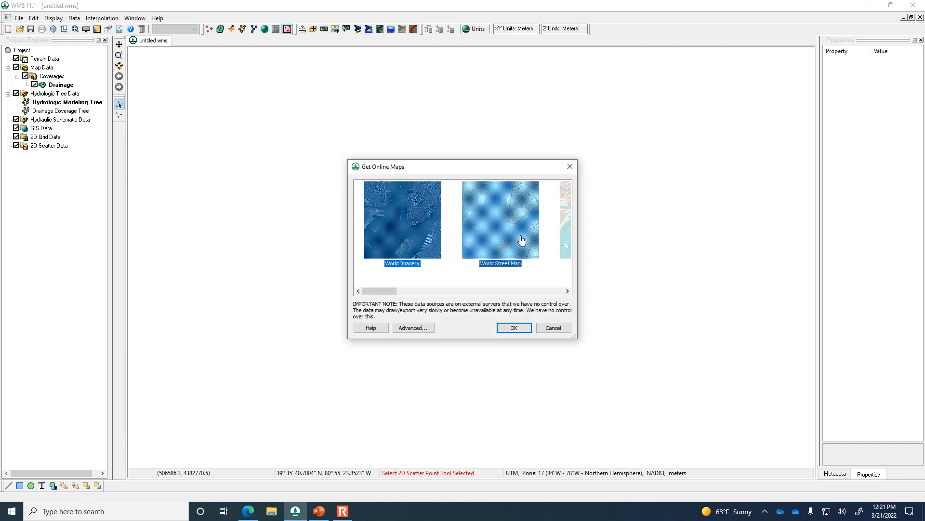
pyautogui.keyDown('ctrl'); pyautogui.click(563, 238); pyautogui.keyUp('ctrl')
pyautogui.click(519, 328)
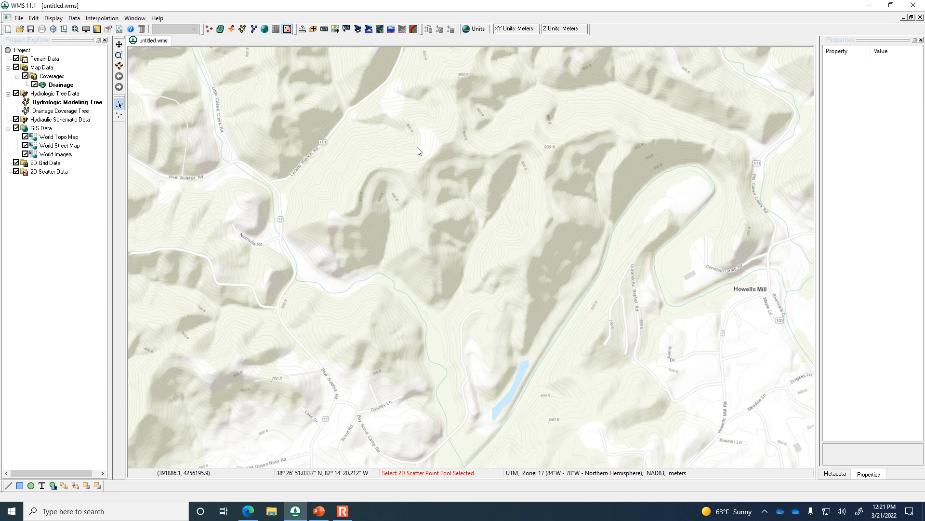
# Step: Trace a closed feature arc along the ridgelines of the catchment draining toward the valley above Boy Scout Camp Rd
pyautogui.scroll(1, 433, 217)
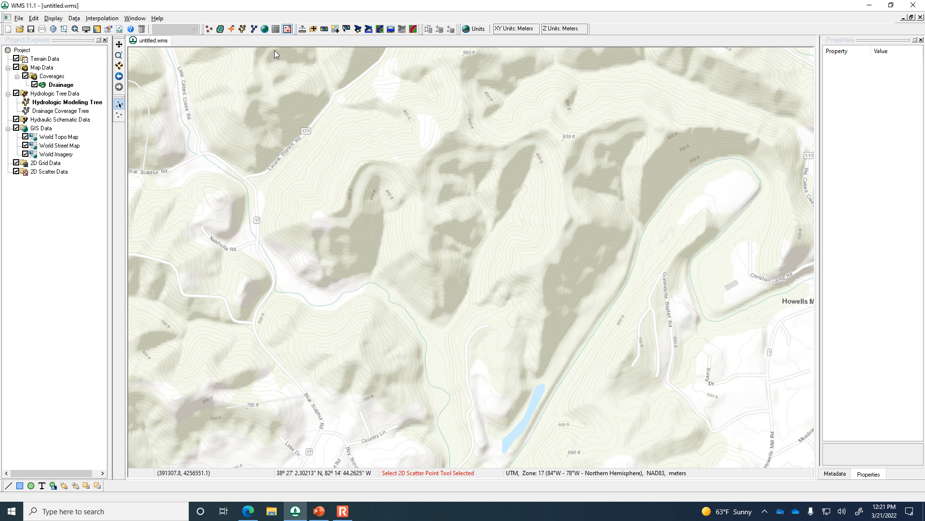
pyautogui.click(231, 27)
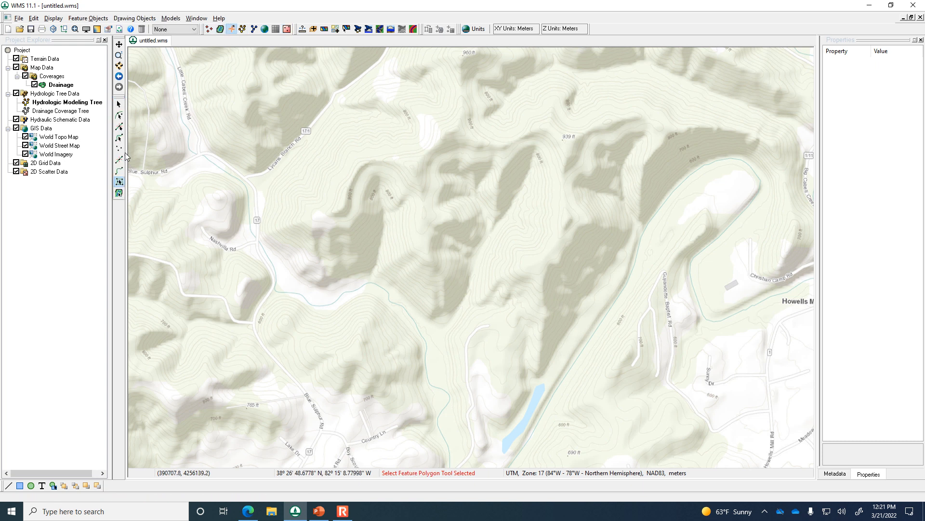
pyautogui.click(119, 171)
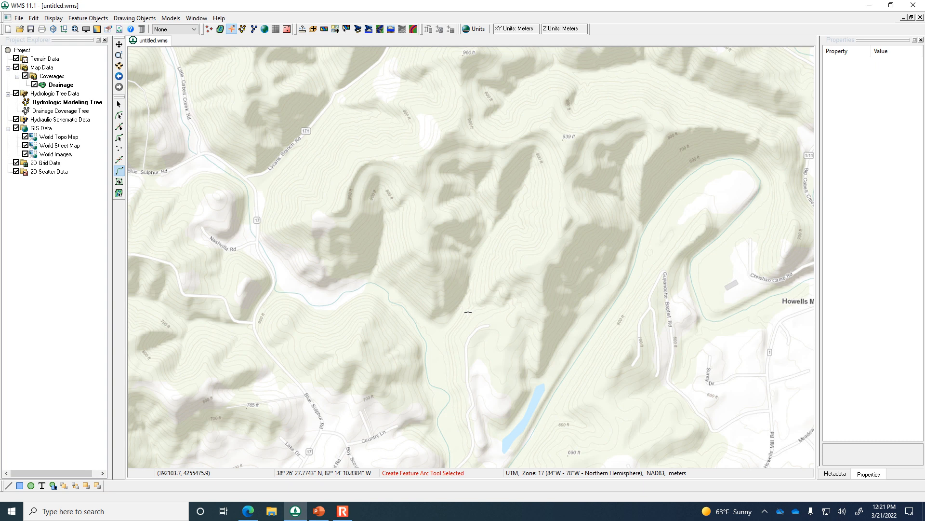
pyautogui.click(540, 265)
pyautogui.click(571, 220)
pyautogui.click(567, 144)
pyautogui.click(551, 127)
pyautogui.click(506, 144)
pyautogui.click(486, 142)
pyautogui.click(468, 128)
pyautogui.click(448, 130)
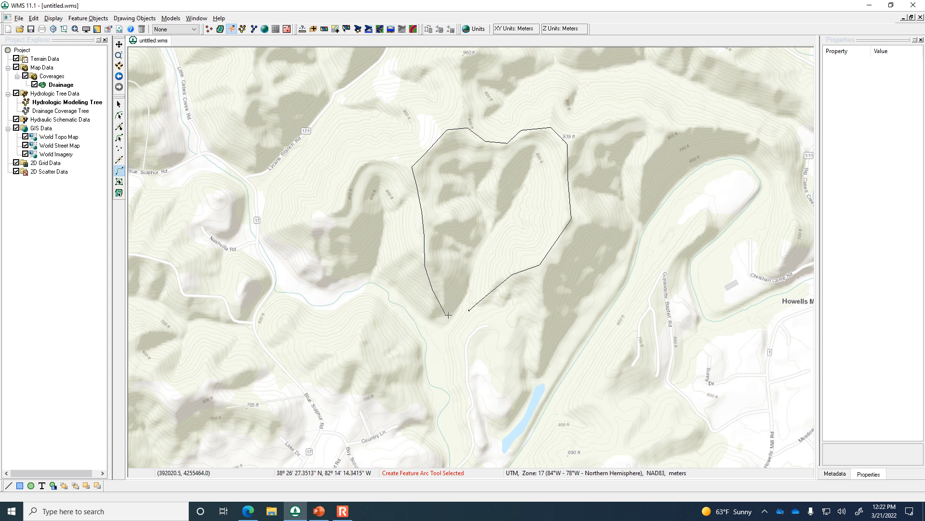
pyautogui.click(468, 310)
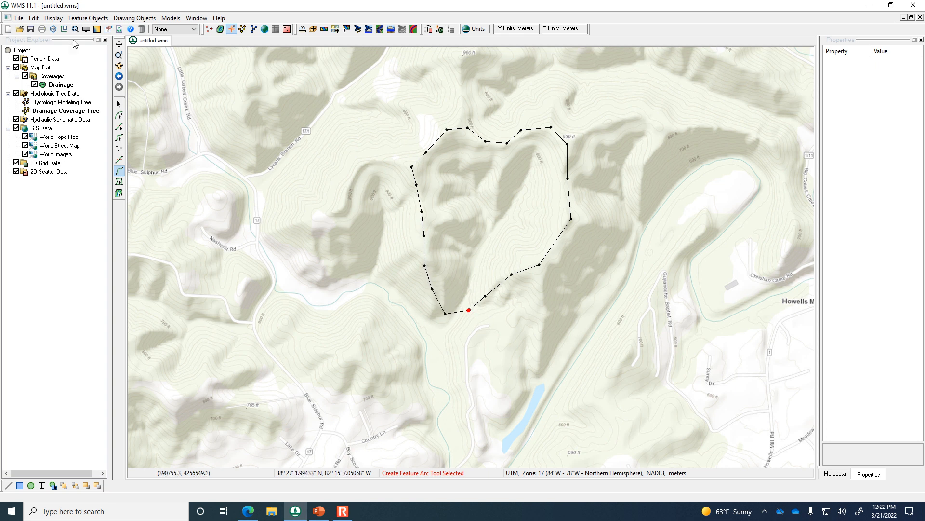
# Step: Build a polygon from the closed arc around the catchment near Howells Mill
pyautogui.click(119, 104)
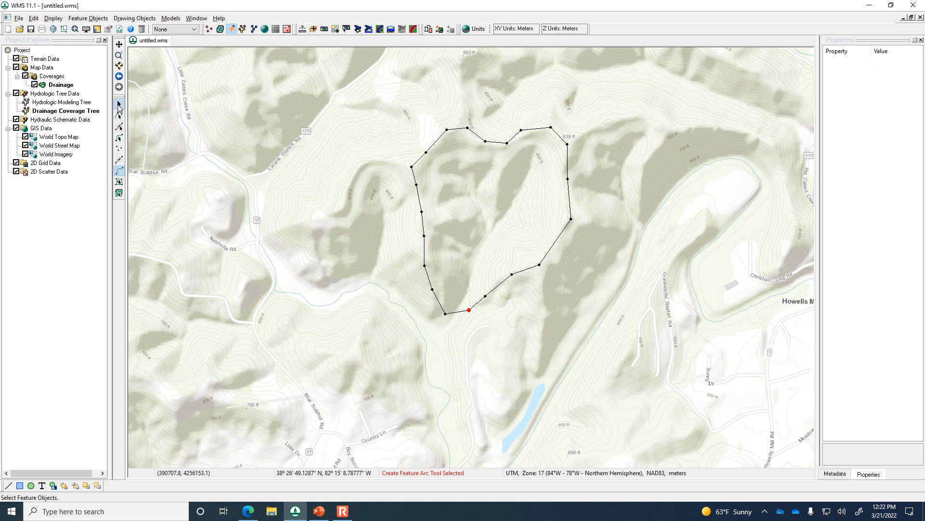
pyautogui.rightClick(422, 206)
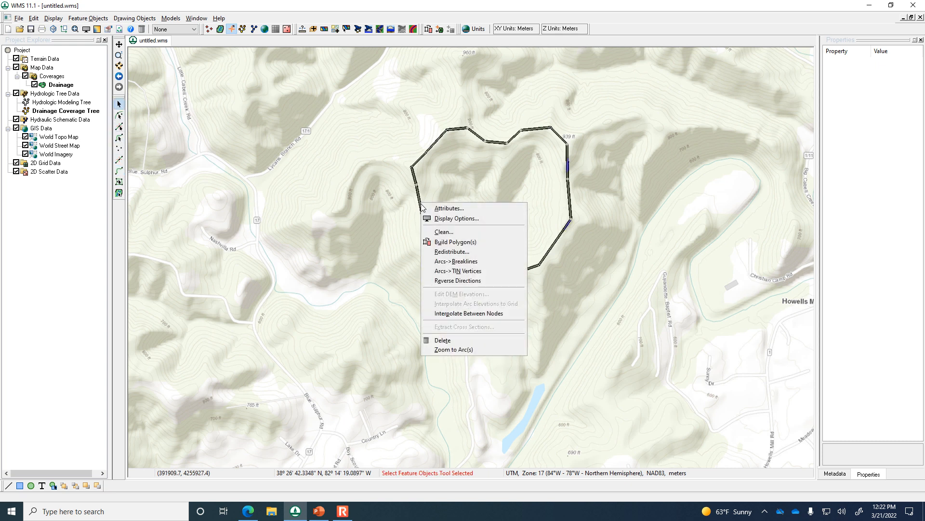
pyautogui.click(462, 242)
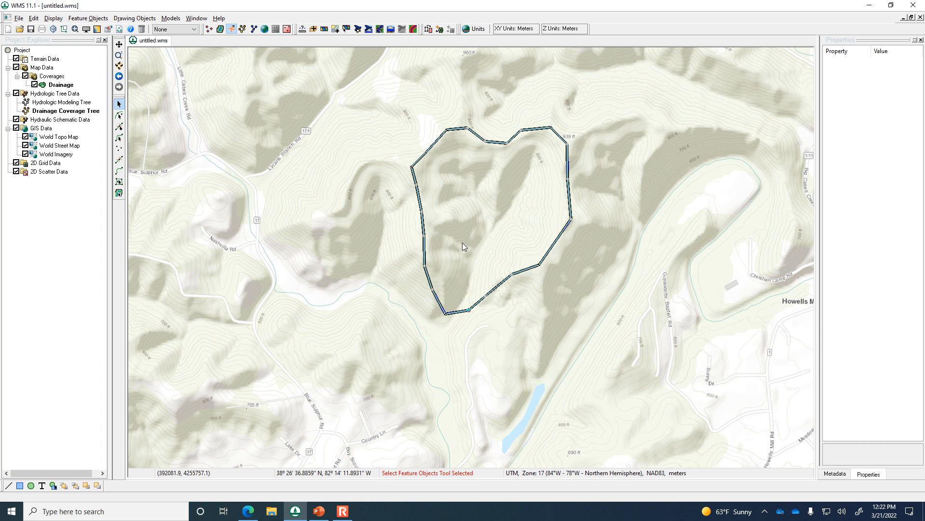
# Step: Select the new catchment polygon to read its area
pyautogui.click(119, 181)
pyautogui.click(467, 212)
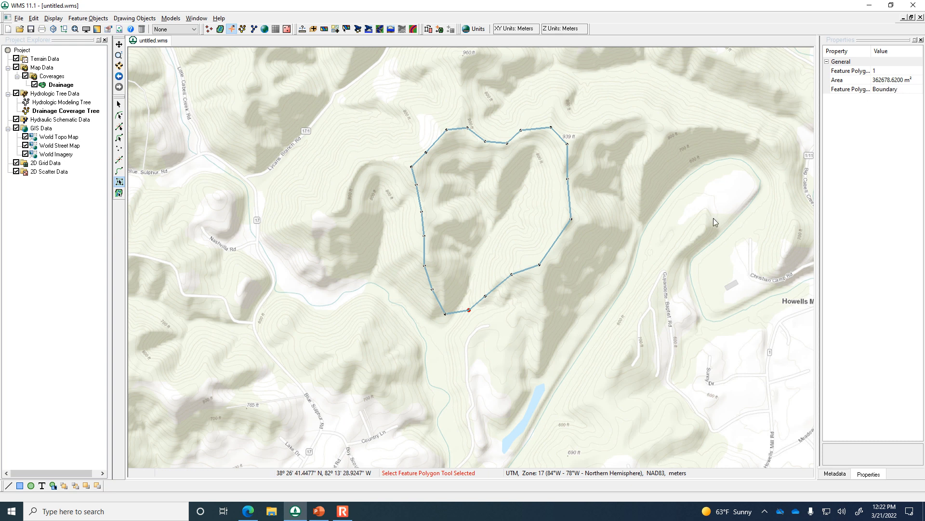
pyautogui.click(342, 511)
pyautogui.click(101, 86)
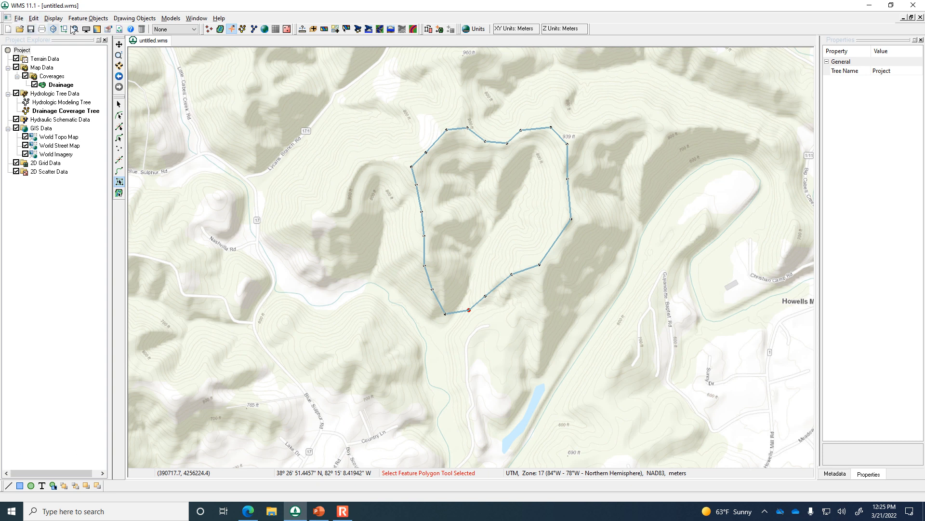
# Step: Start a new project, choose to save the current one and look for a save location
pyautogui.click(8, 29)
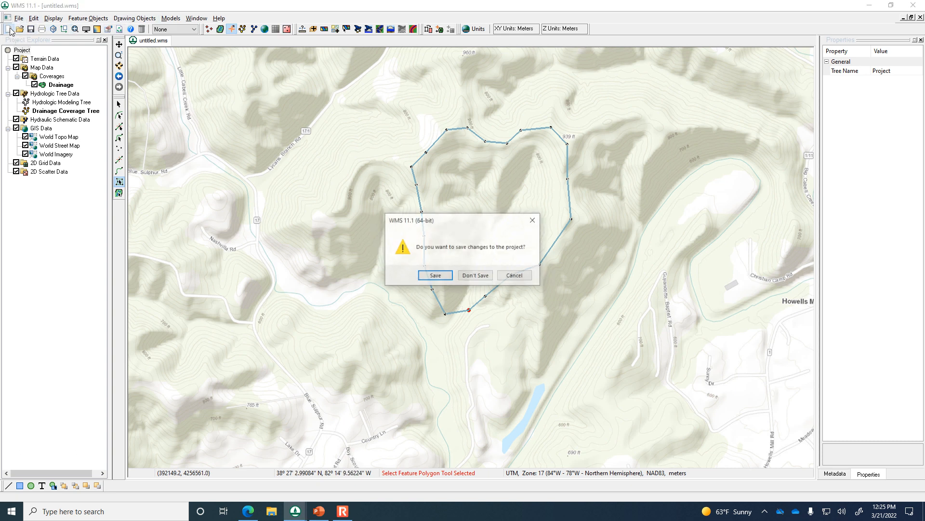
pyautogui.click(441, 275)
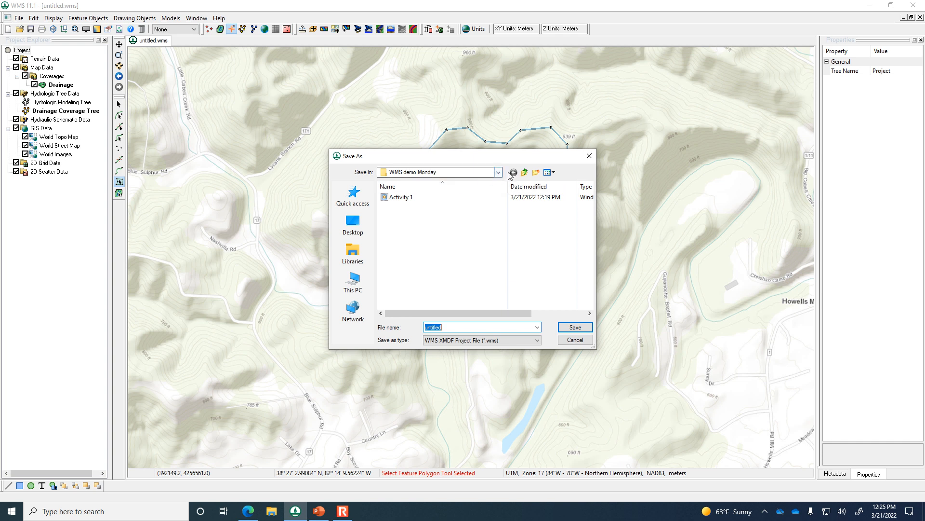
pyautogui.click(463, 172)
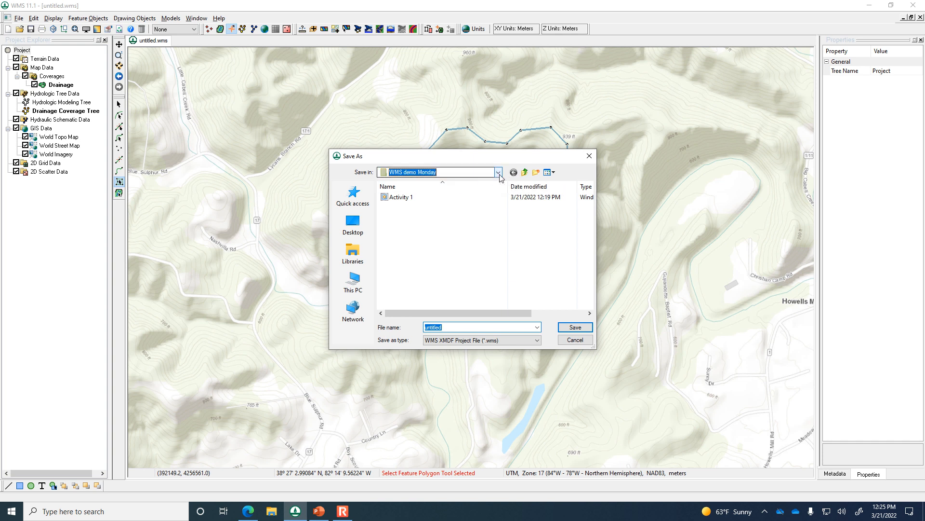
# Step: Switch to File Explorer and open C:\Temp\WMS demo Monday to examine the saved Activity 1 files
pyautogui.click(272, 513)
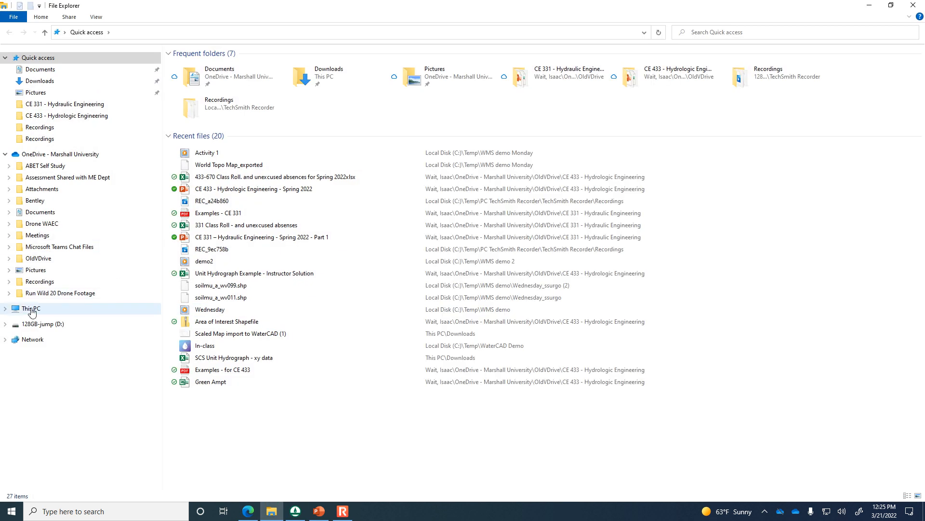
pyautogui.click(34, 308)
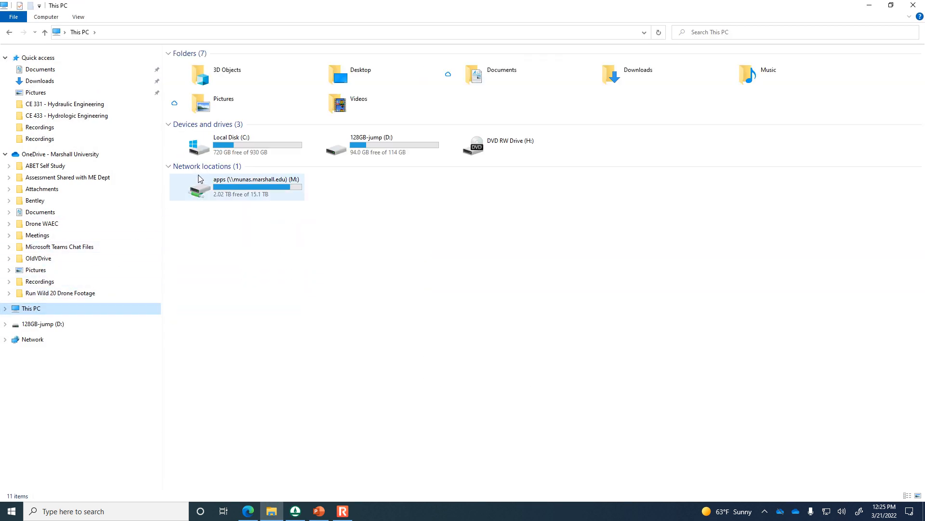
pyautogui.doubleClick(225, 154)
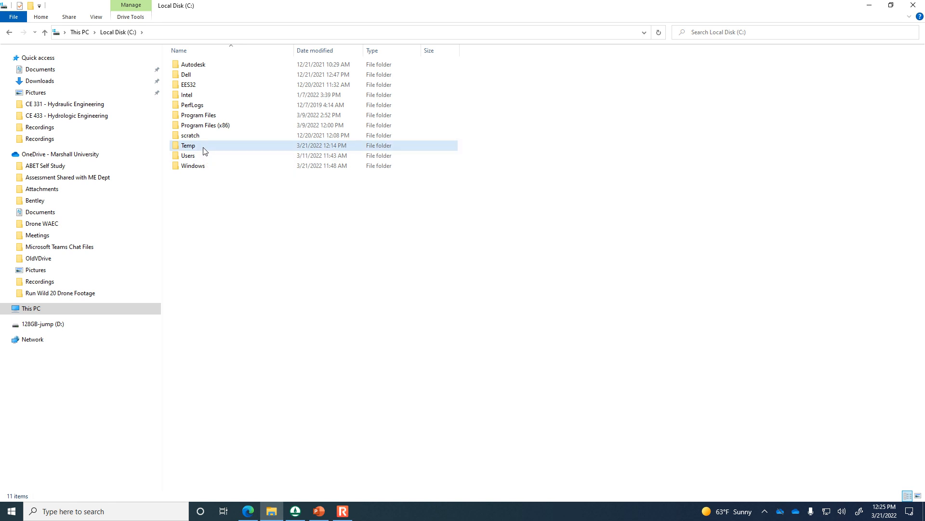
pyautogui.doubleClick(204, 147)
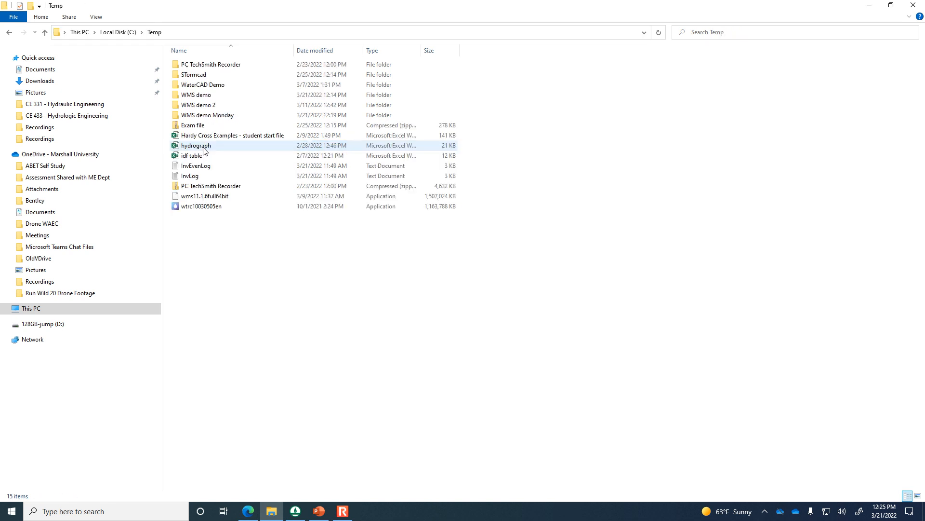
pyautogui.doubleClick(223, 116)
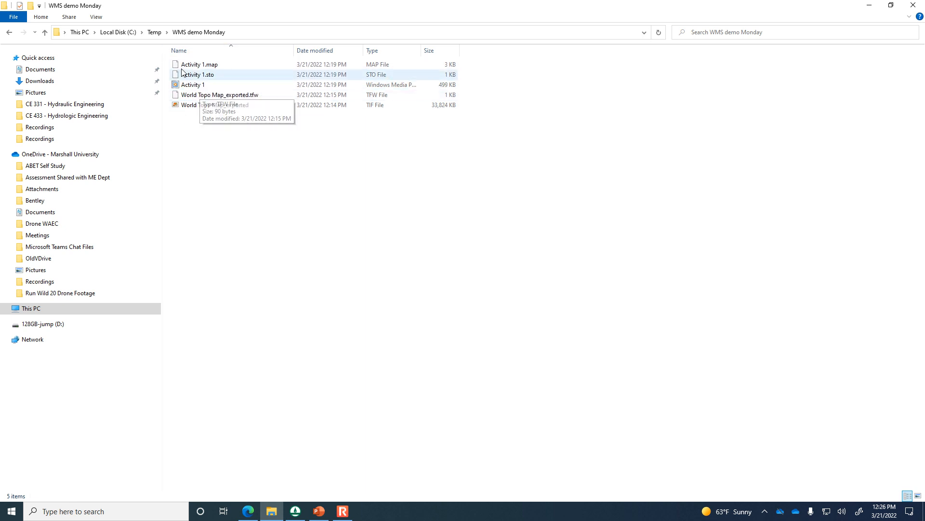
# Step: Create a folder named WMS demo Monday - Activity 2 in C:\Temp
pyautogui.click(156, 33)
pyautogui.rightClick(223, 245)
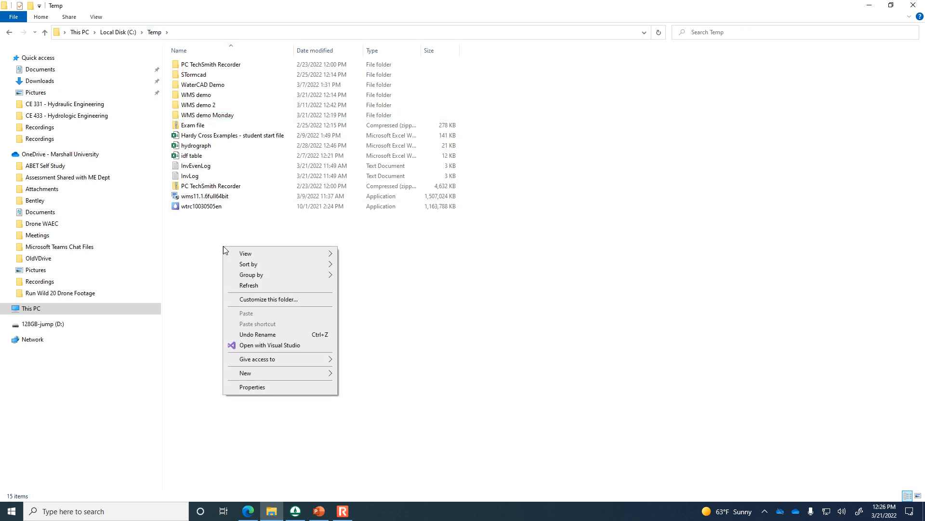
pyautogui.moveTo(234, 373)
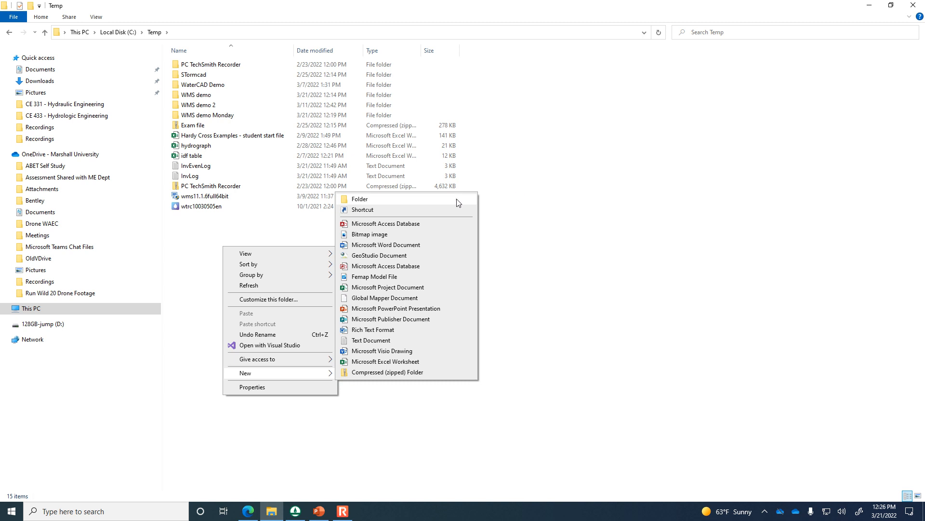
pyautogui.click(459, 200)
pyautogui.write('WMS')
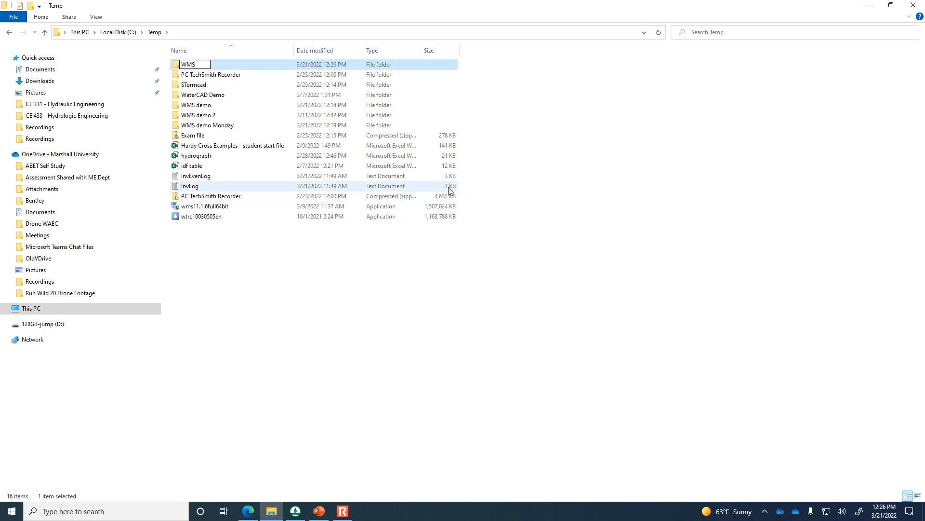
pyautogui.write(' demo Monday - Activity 2')
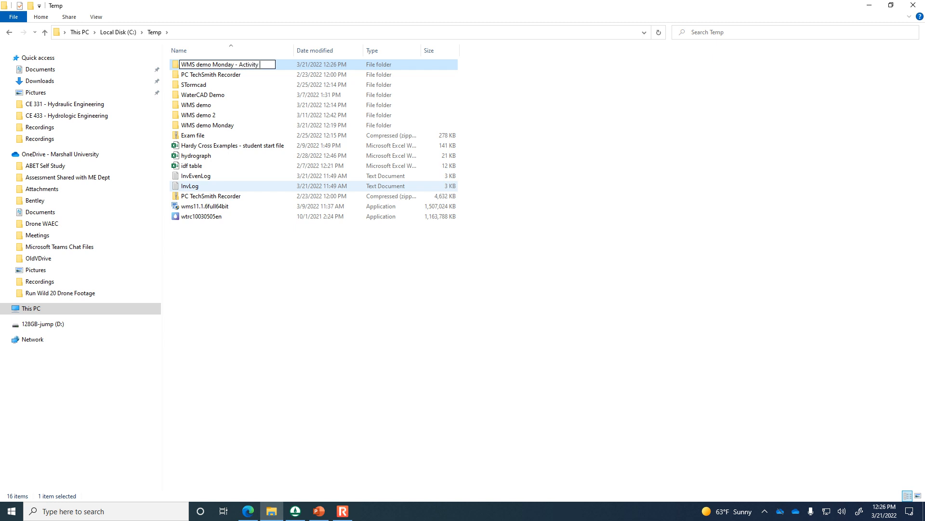
pyautogui.press('Return')
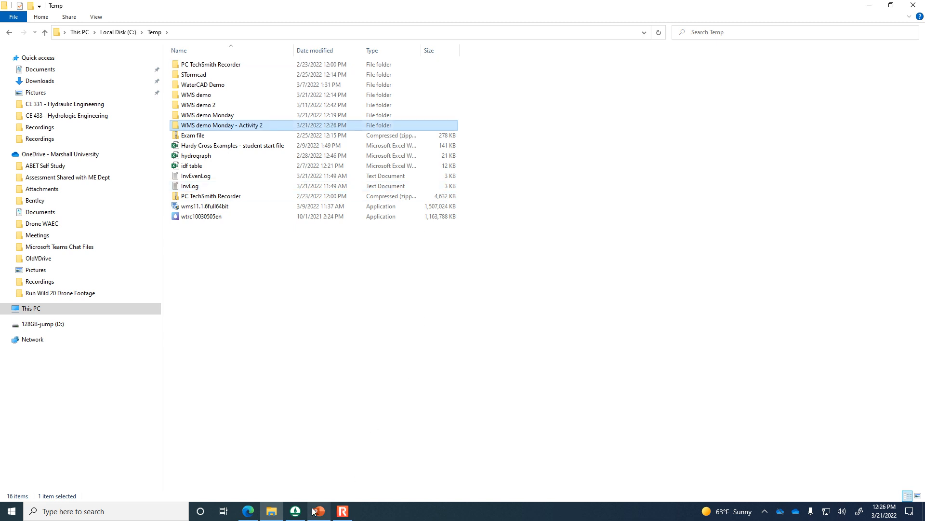
# Step: Switch back to WMS, save the current project as Activity 1a in the WMS demo Monday folder, and start a new project
pyautogui.click(295, 511)
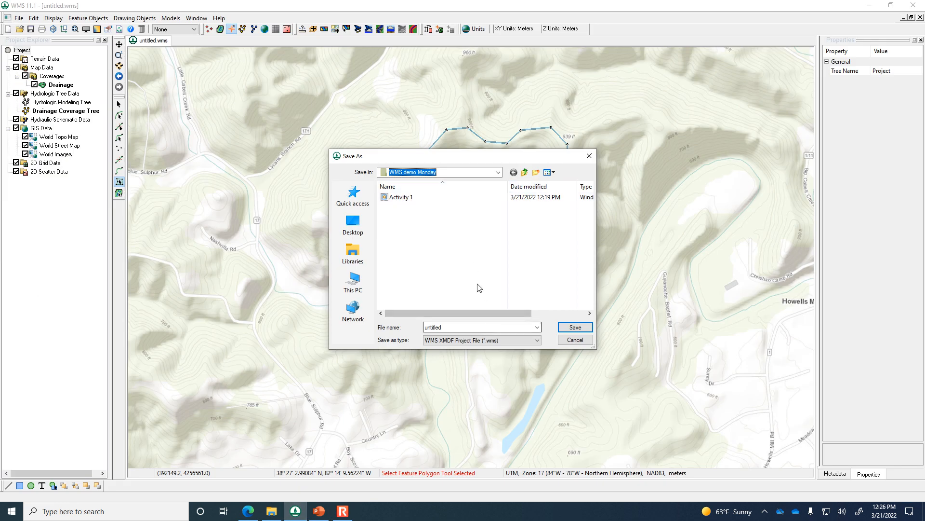
pyautogui.doubleClick(475, 327)
pyautogui.write('A')
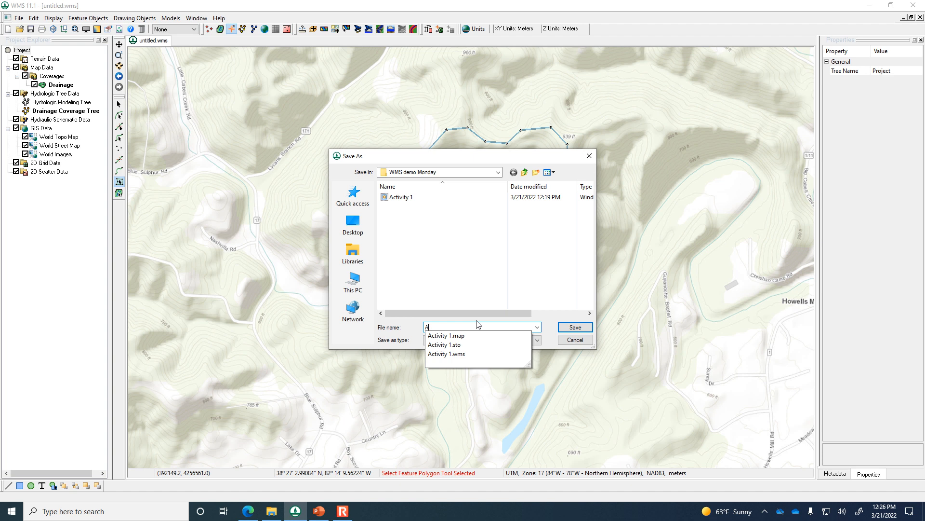
pyautogui.write('ctivity 1a')
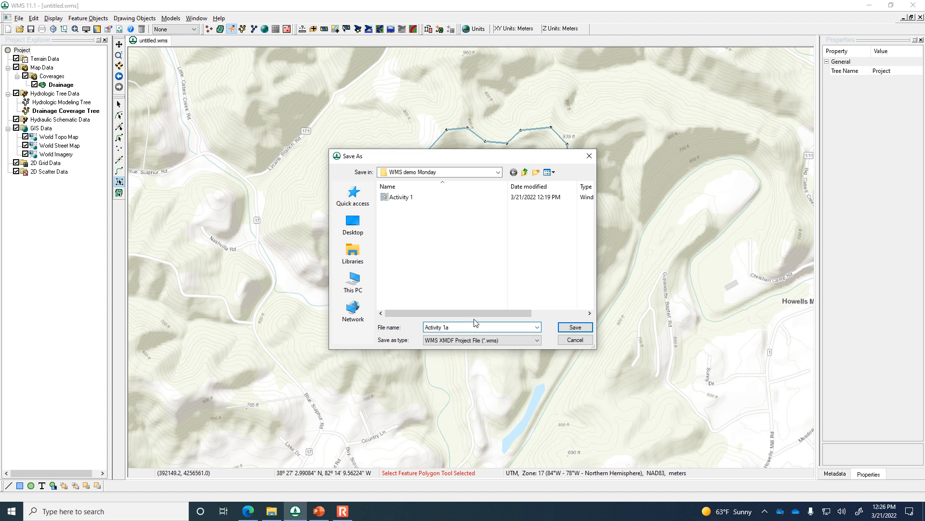
pyautogui.click(578, 328)
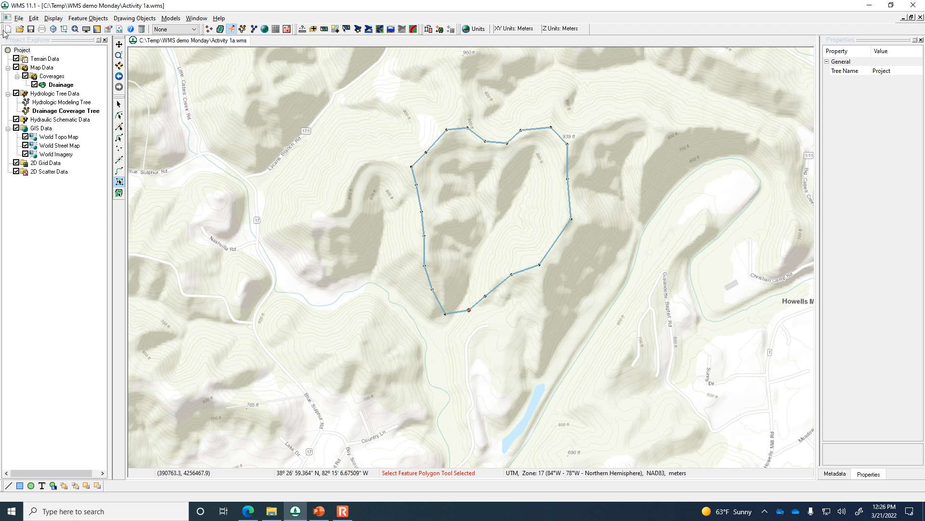
pyautogui.click(8, 29)
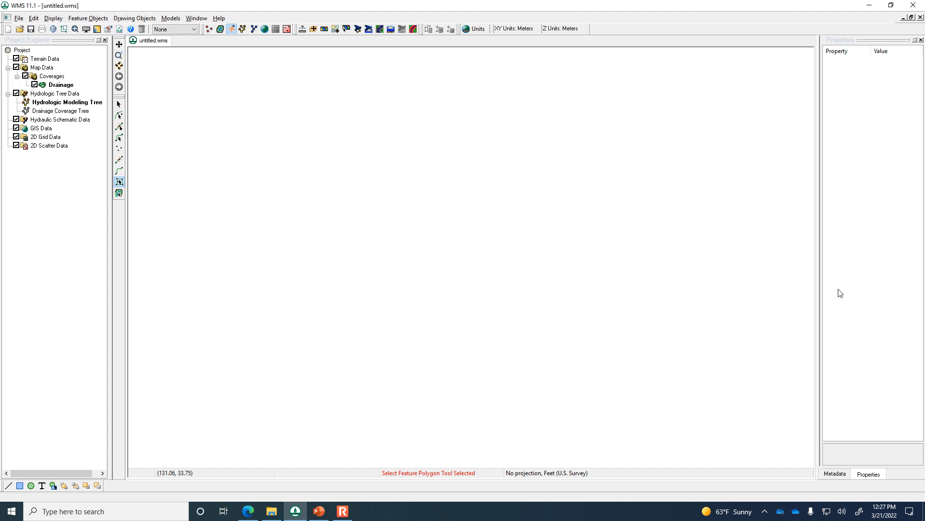
# Step: In the hydrologic modeling wizard, set the project filename to Activity 2 in the WMS demo Monday - Activity 2 folder and save it
pyautogui.click(357, 31)
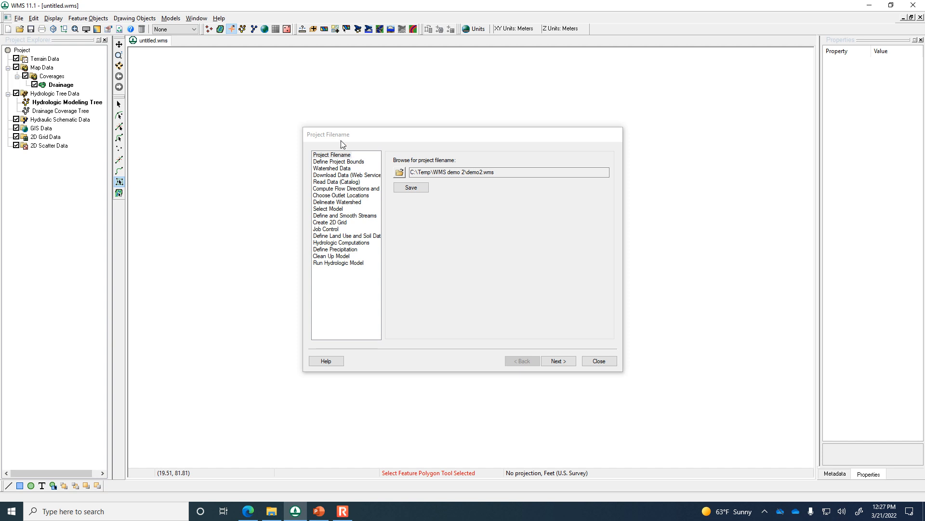
pyautogui.click(345, 155)
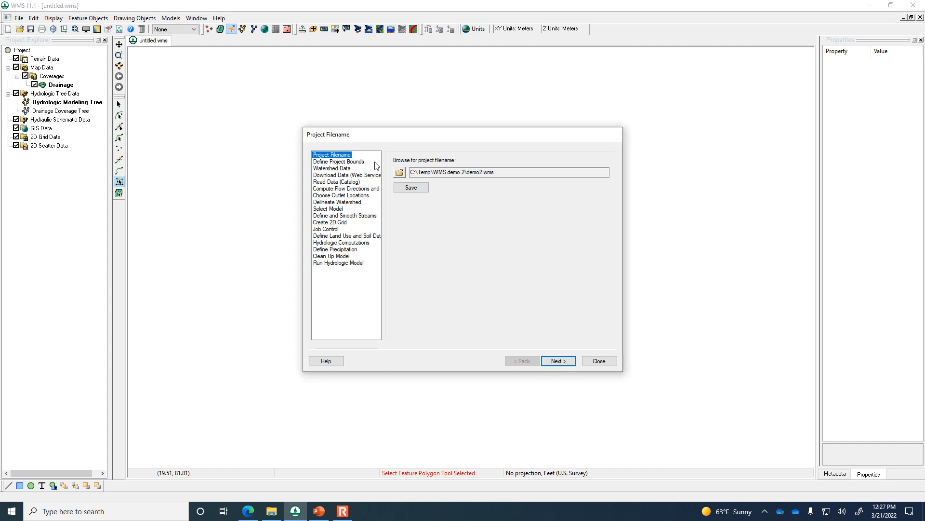
pyautogui.click(399, 174)
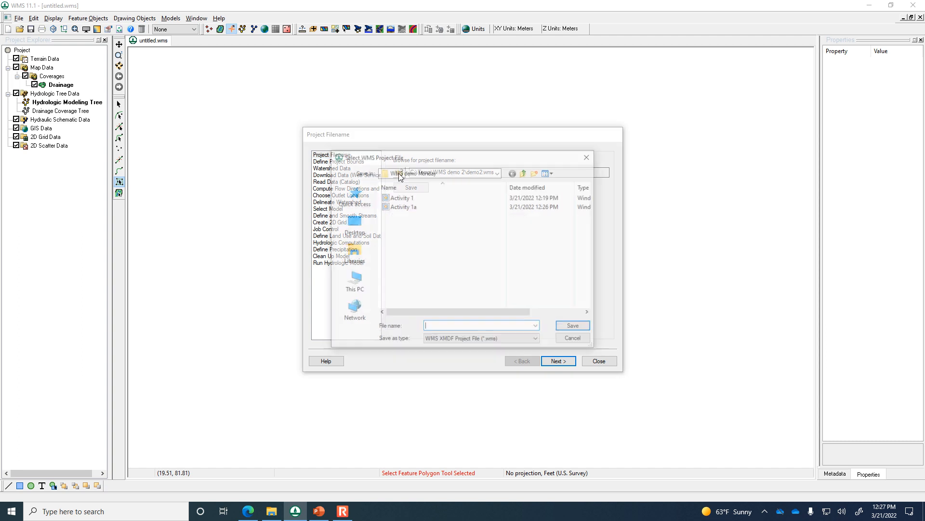
pyautogui.click(497, 172)
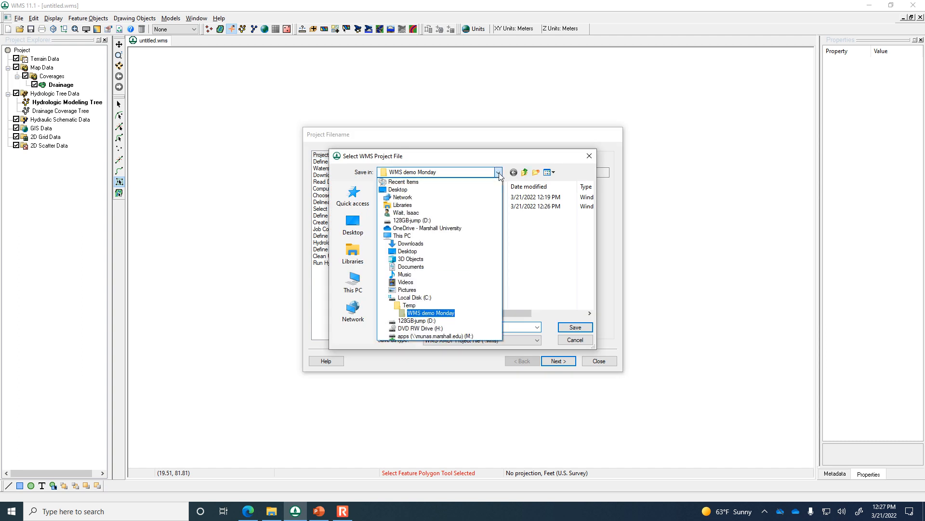
pyautogui.click(416, 304)
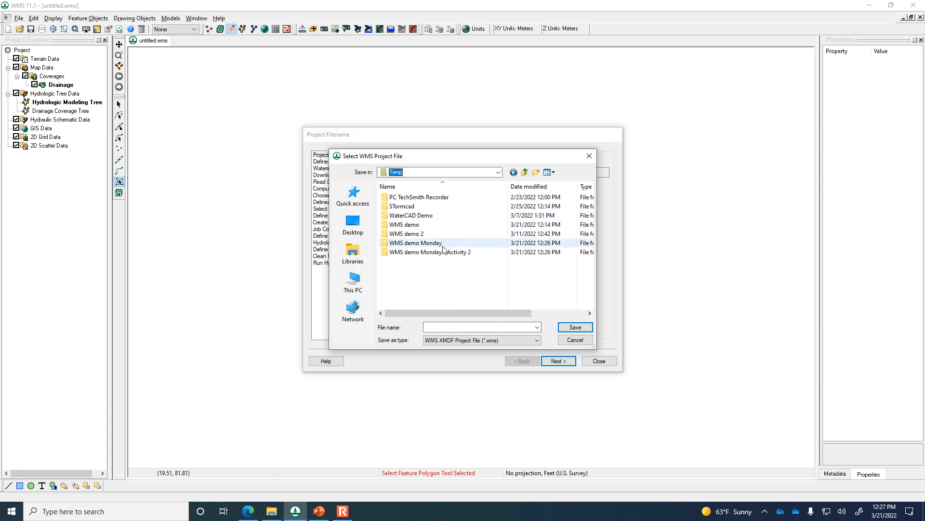
pyautogui.doubleClick(395, 253)
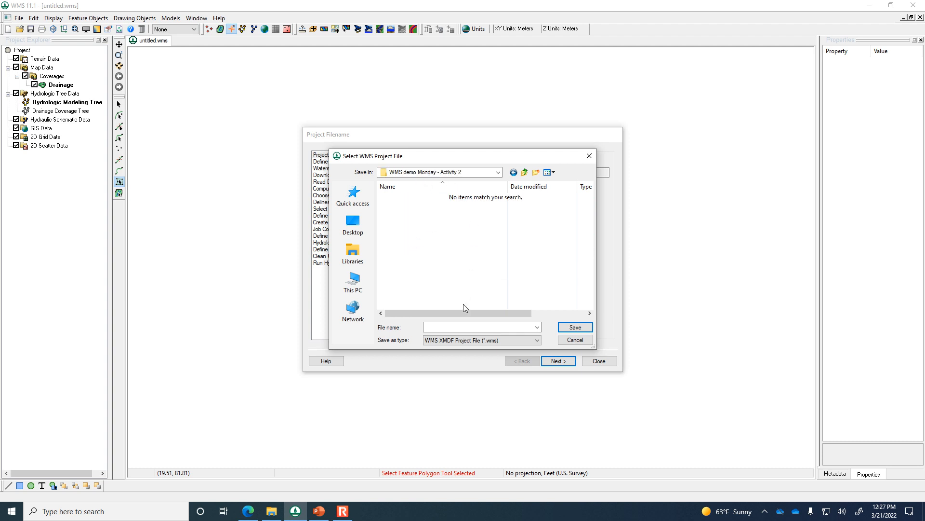
pyautogui.click(463, 328)
pyautogui.write('Activity 2')
pyautogui.click(577, 327)
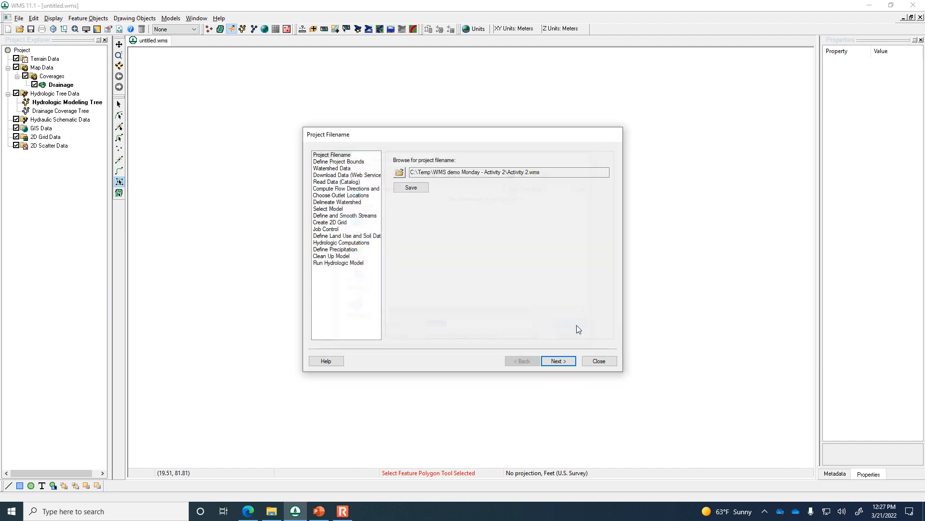
pyautogui.click(415, 191)
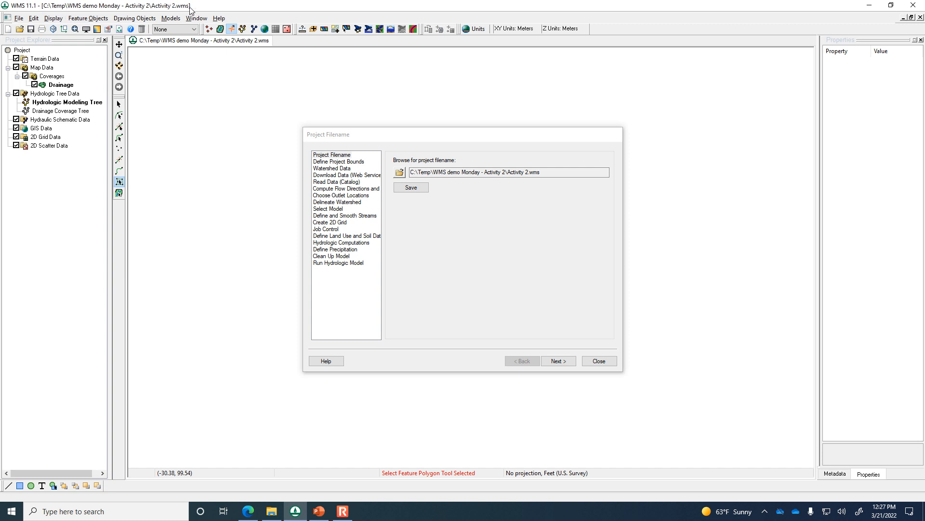
# Step: Define the project bounds' horizontal projection as the global projection NAD 1983 UTM Zone 17N
pyautogui.click(560, 363)
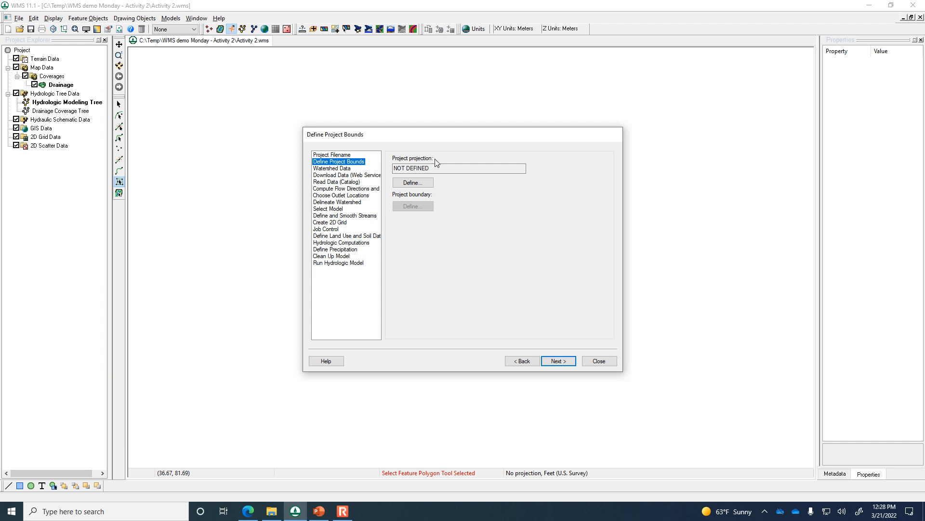
pyautogui.click(414, 183)
pyautogui.click(369, 199)
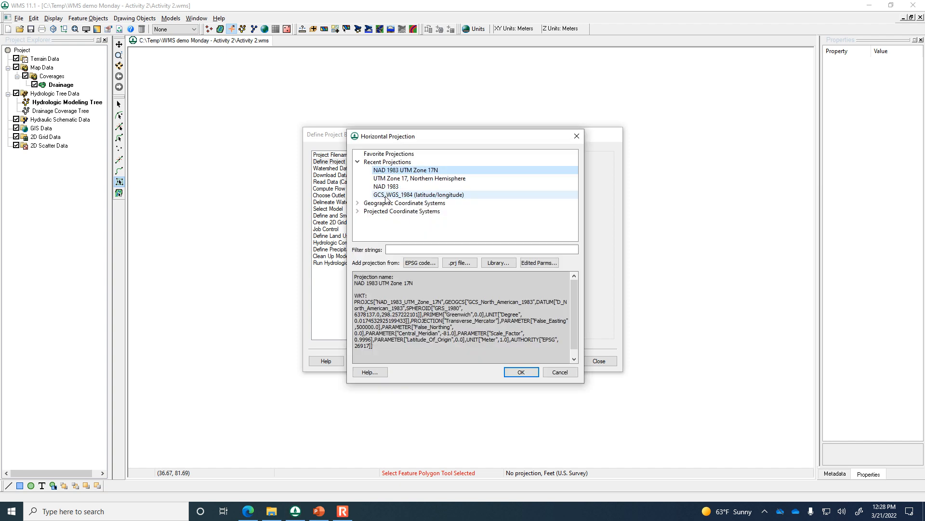
pyautogui.click(358, 211)
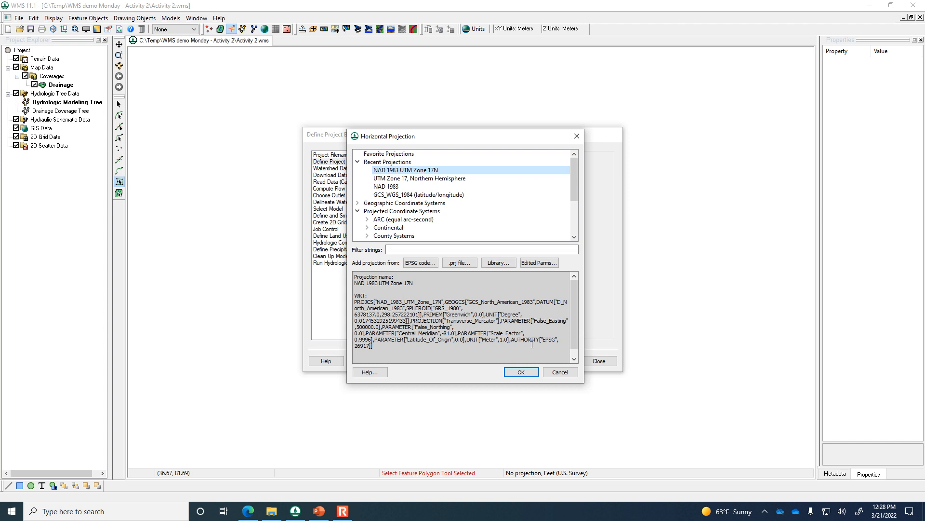
pyautogui.click(533, 371)
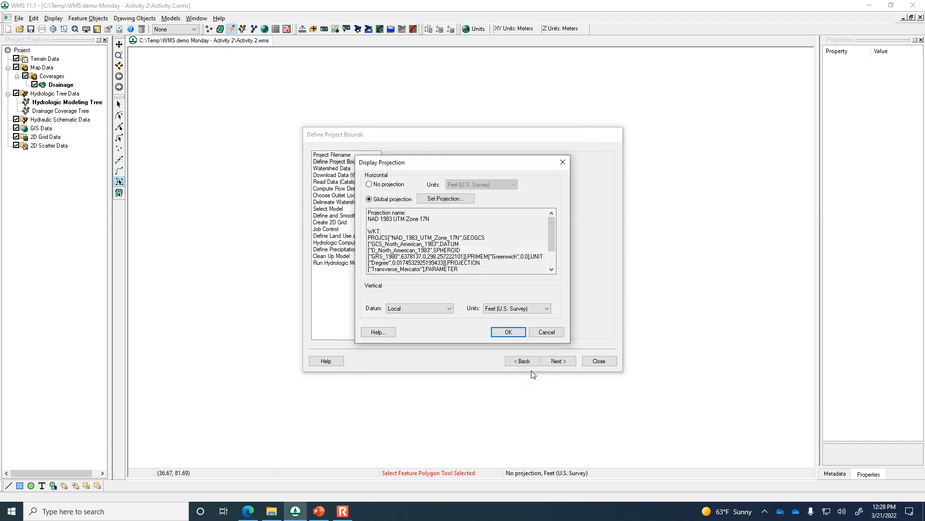
# Step: Set the vertical datum to NAVD 88(US) with units of Feet (U.S. Survey) and accept the projection
pyautogui.click(420, 308)
pyautogui.click(421, 328)
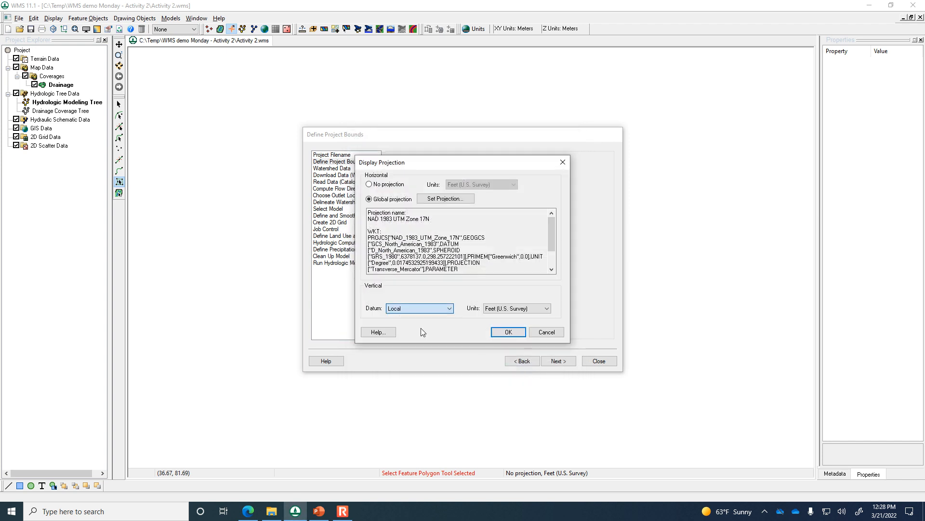
pyautogui.click(499, 311)
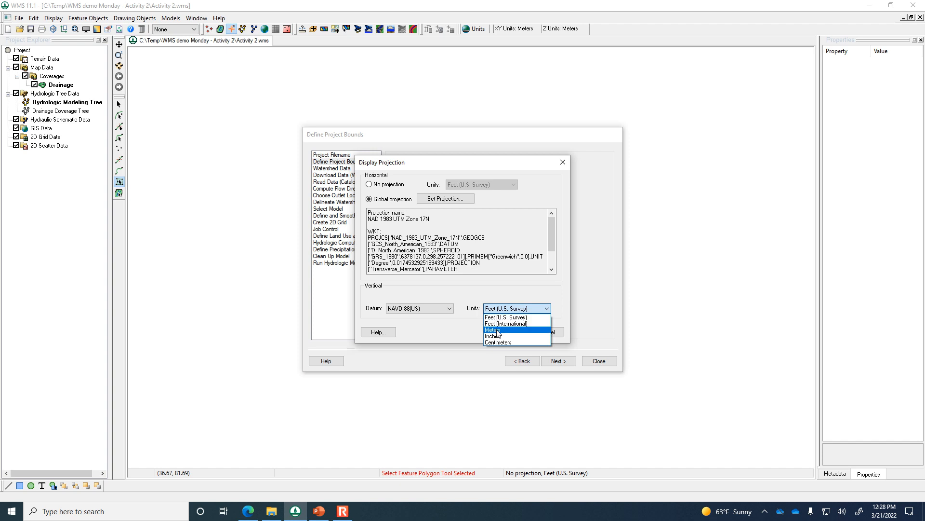
pyautogui.click(500, 316)
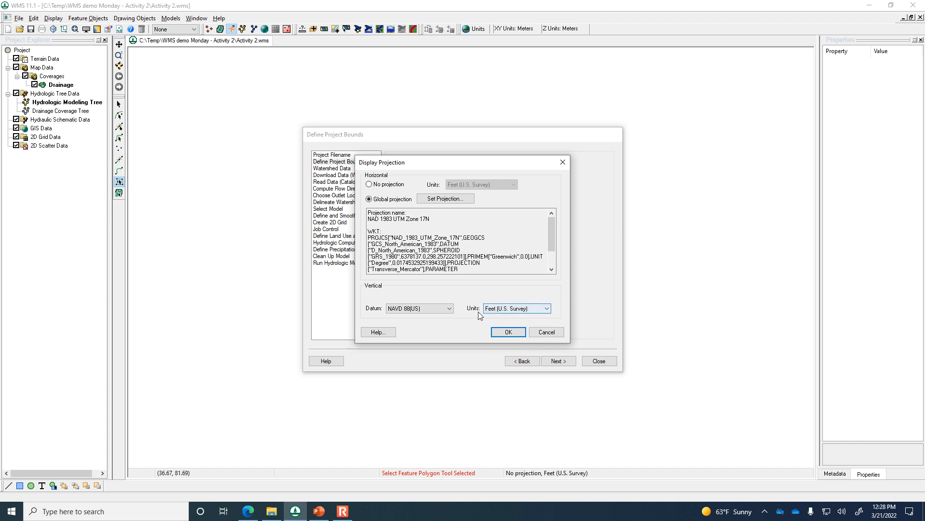
pyautogui.click(509, 332)
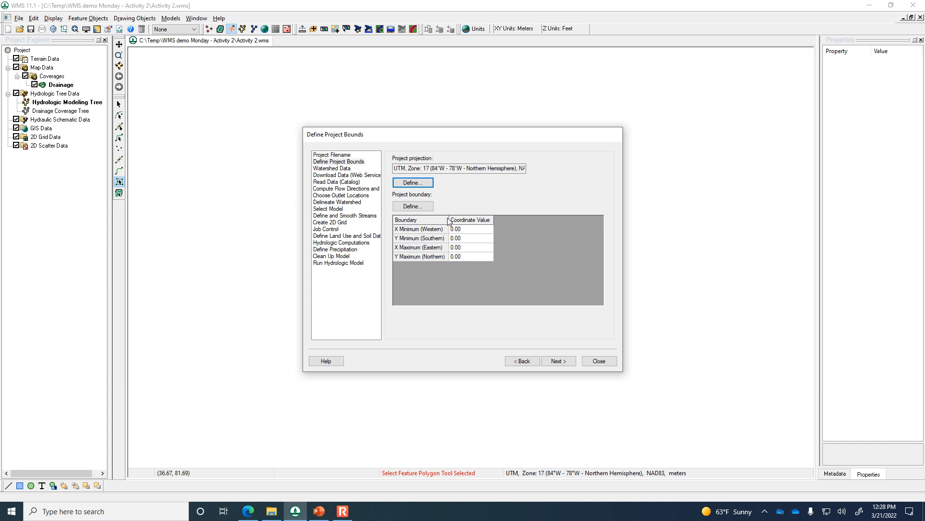
# Step: Start defining the project boundary and locate Huntington, WV on the locator map
pyautogui.click(413, 208)
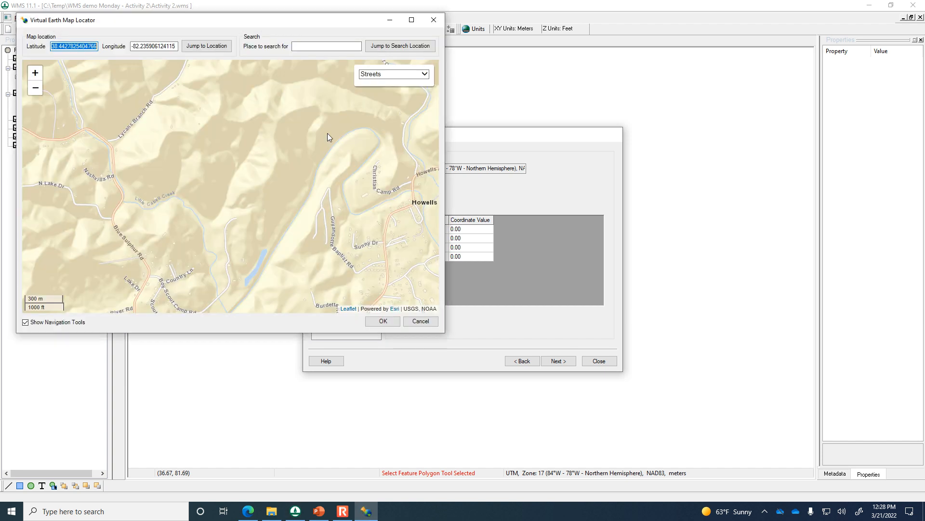
pyautogui.click(313, 45)
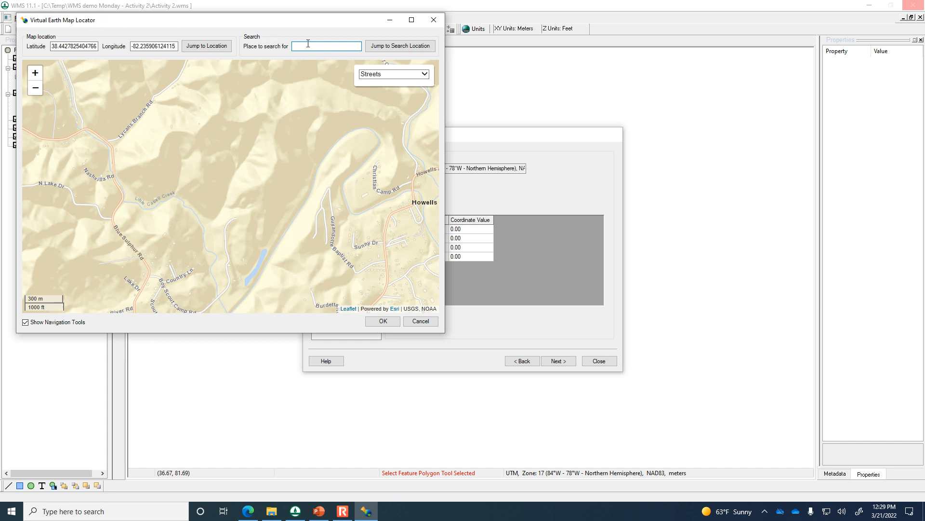
pyautogui.write('huntington, wv')
pyautogui.click(405, 46)
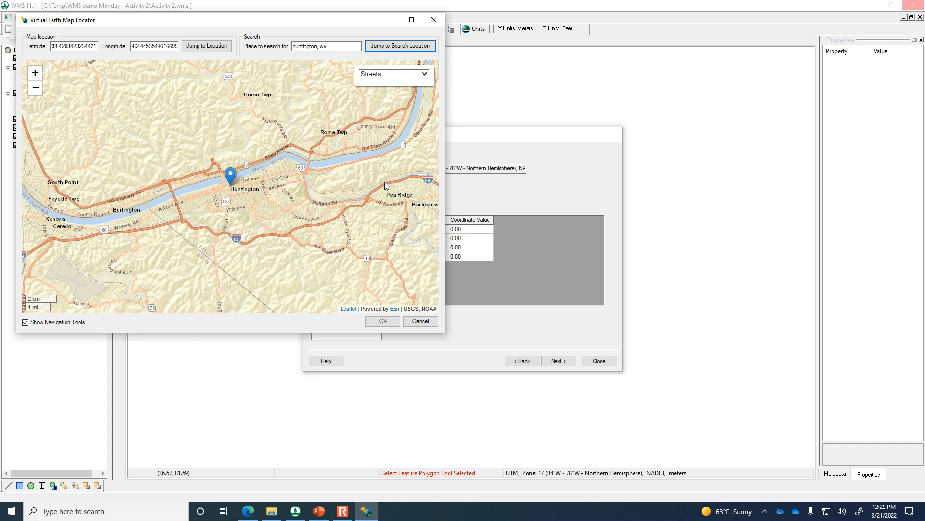
# Step: Frame the locator map on the area around Darnell Rd between I-64 and 16th St Rd and accept it as the project boundary
pyautogui.moveTo(383, 185)
pyautogui.mouseDown()
pyautogui.moveTo(341, 187)
pyautogui.moveTo(265, 147)
pyautogui.mouseUp()
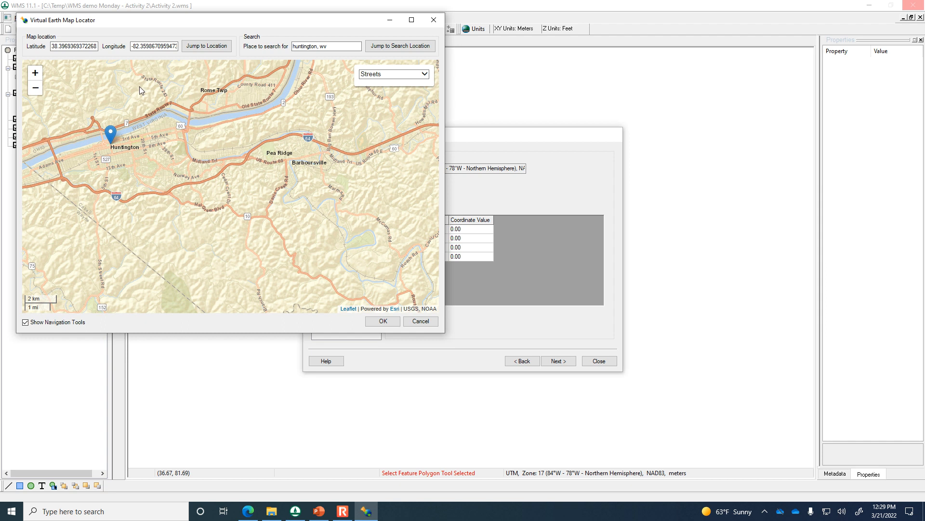
pyautogui.click(39, 71)
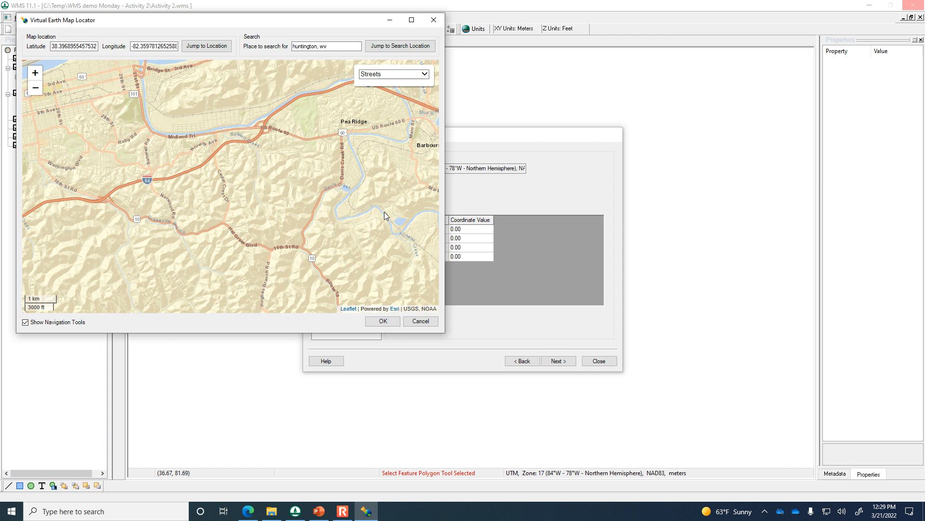
pyautogui.moveTo(328, 202); pyautogui.dragTo(282, 166)
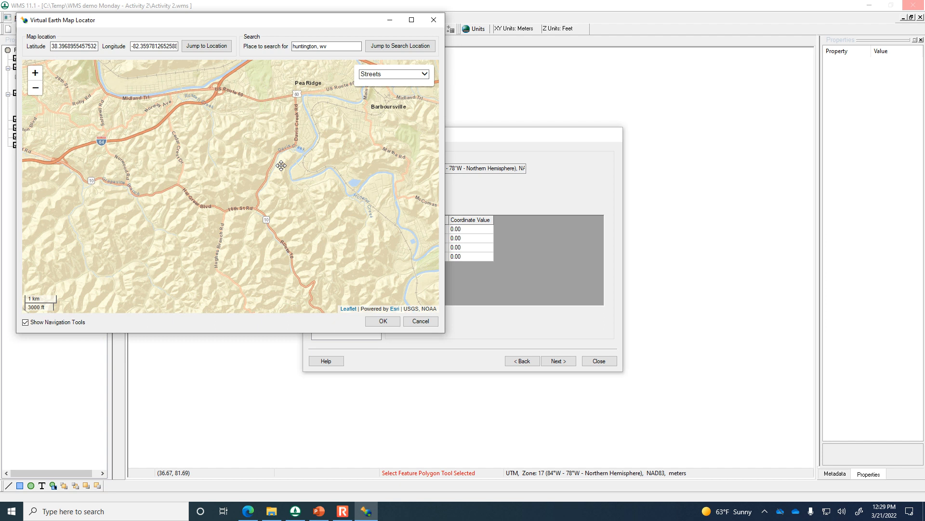
pyautogui.click(35, 73)
pyautogui.moveTo(345, 220); pyautogui.dragTo(312, 274)
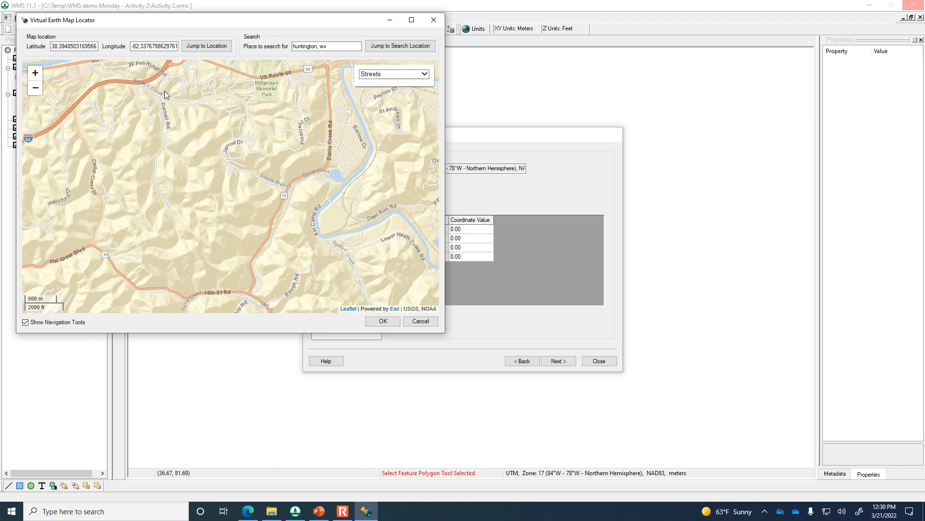
pyautogui.scroll(1, 139, 96)
pyautogui.moveTo(146, 101); pyautogui.dragTo(166, 183)
pyautogui.scroll(1, 167, 183)
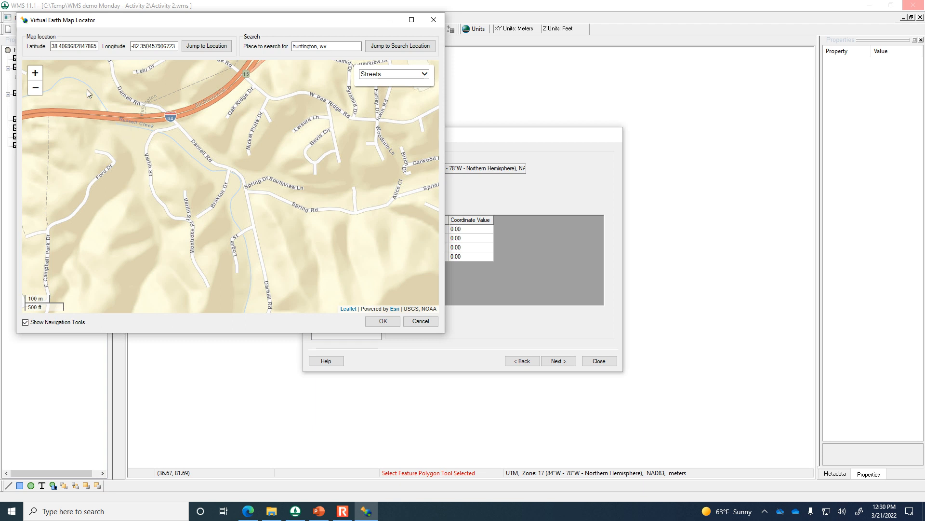
pyautogui.scroll(-2, 151, 143)
pyautogui.moveTo(150, 142); pyautogui.dragTo(147, 88)
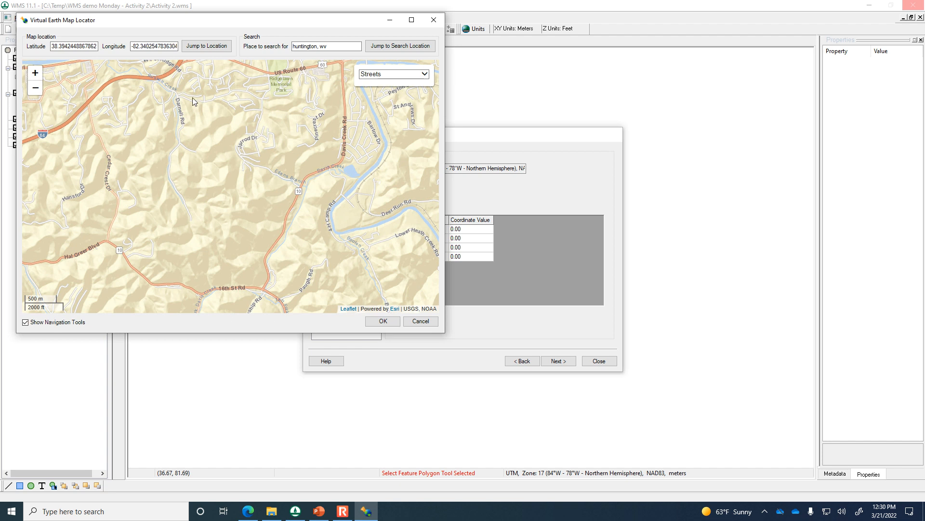
pyautogui.click(383, 322)
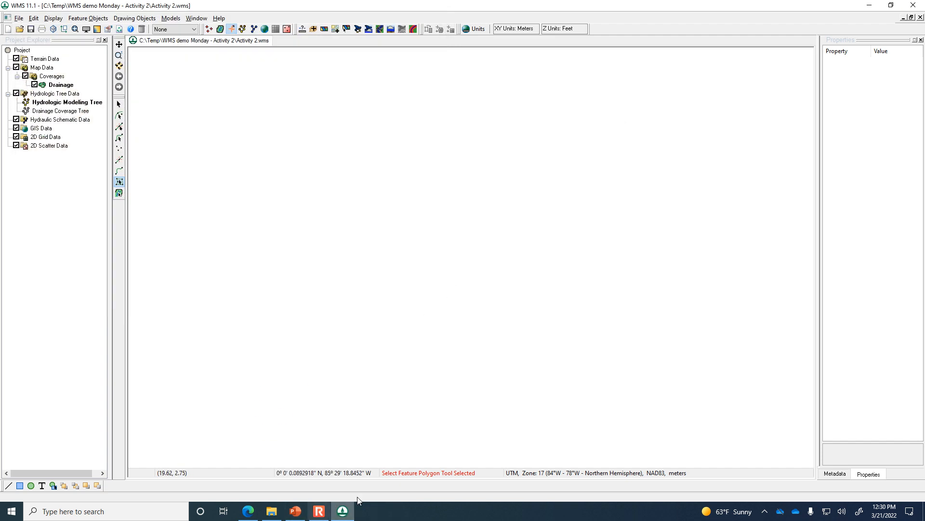
# Step: Return to the hydrologic modeling wizard, keep web services as the watershed data source, and continue to the web data download
pyautogui.click(350, 511)
pyautogui.click(350, 512)
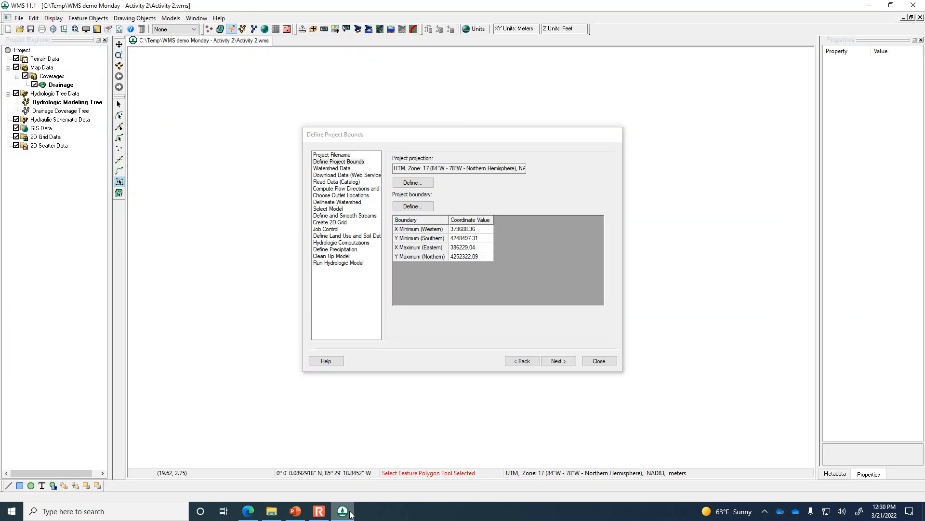
pyautogui.click(348, 511)
pyautogui.click(348, 512)
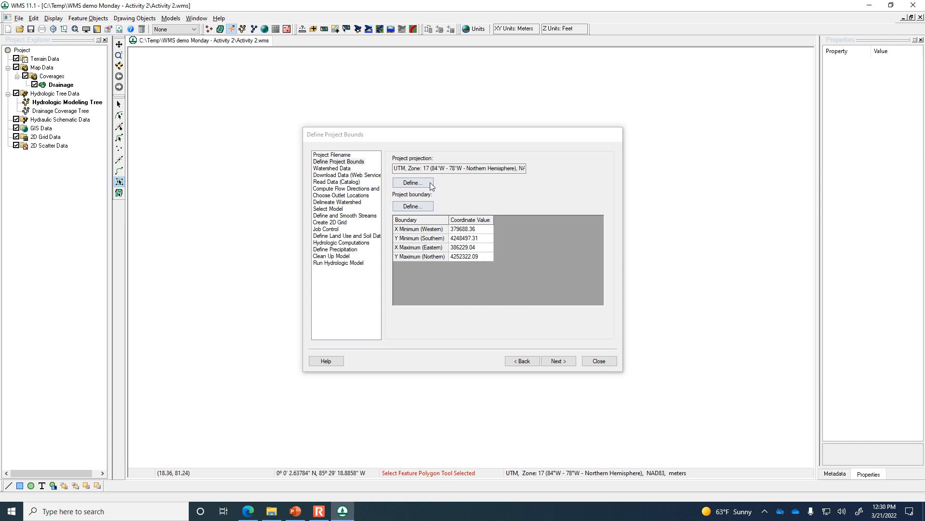
pyautogui.click(418, 143)
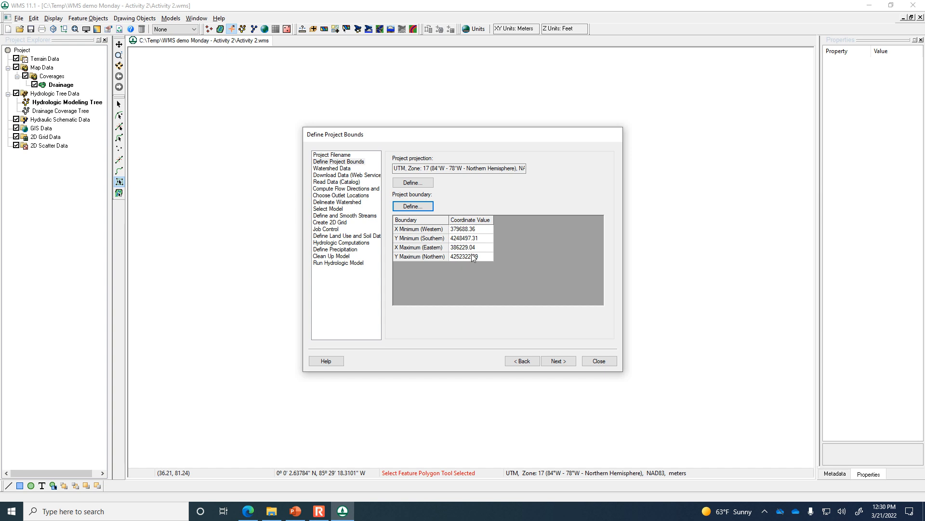
pyautogui.click(557, 360)
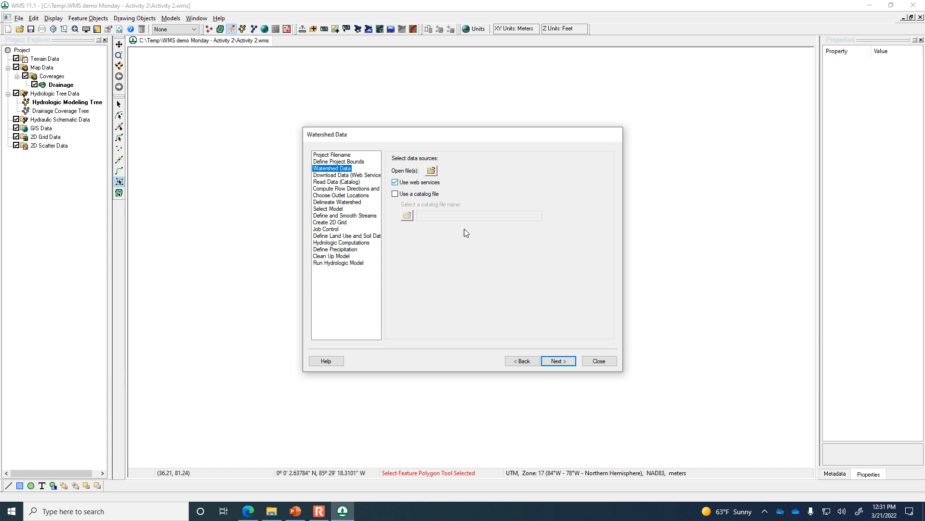
pyautogui.click(565, 365)
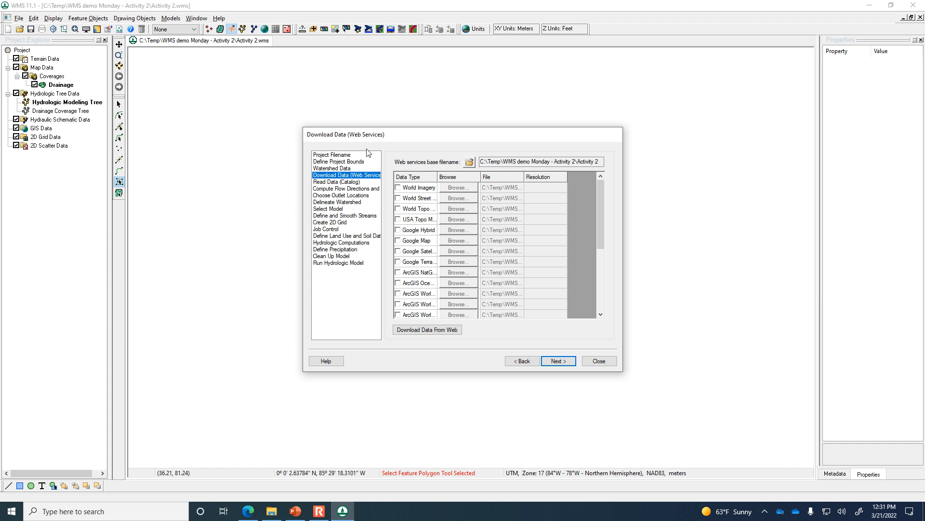
# Step: Download the Worldwide Elevation Data from the web at zoom level 13 with a resolution of 15.0 meters
pyautogui.moveTo(438, 177); pyautogui.dragTo(467, 180)
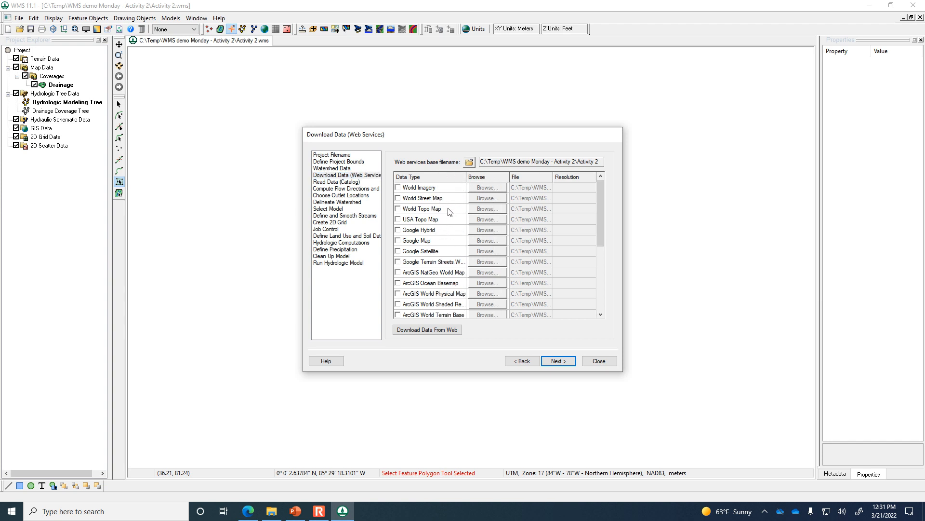
pyautogui.scroll(-1, 457, 232)
pyautogui.scroll(-1, 457, 232)
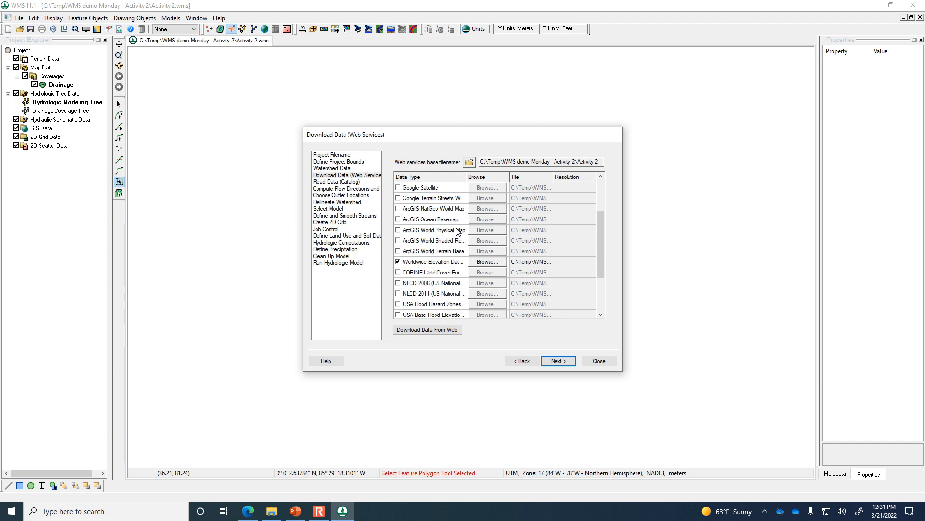
pyautogui.click(424, 264)
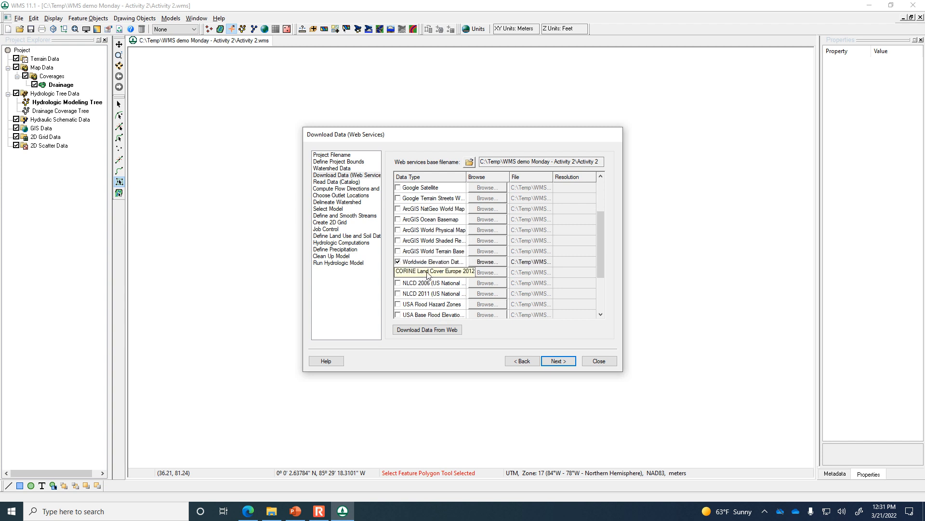
pyautogui.click(418, 331)
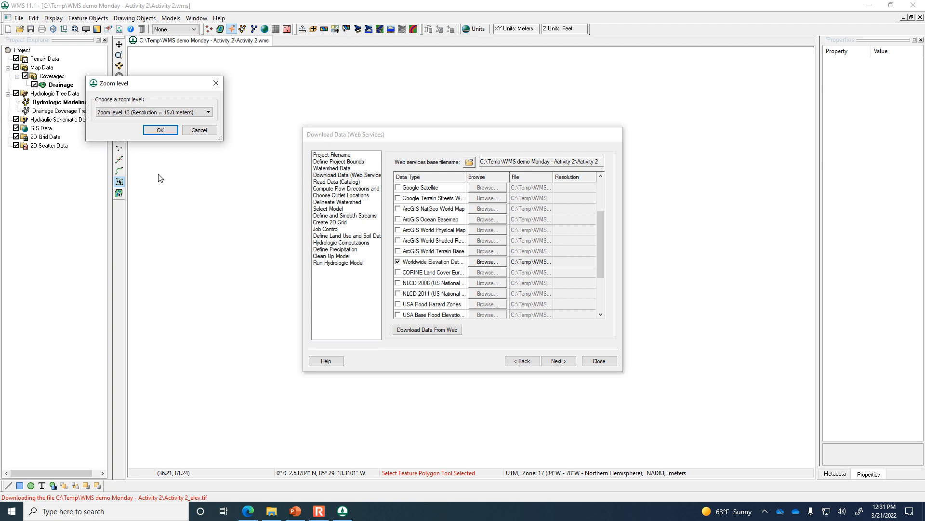
pyautogui.click(160, 131)
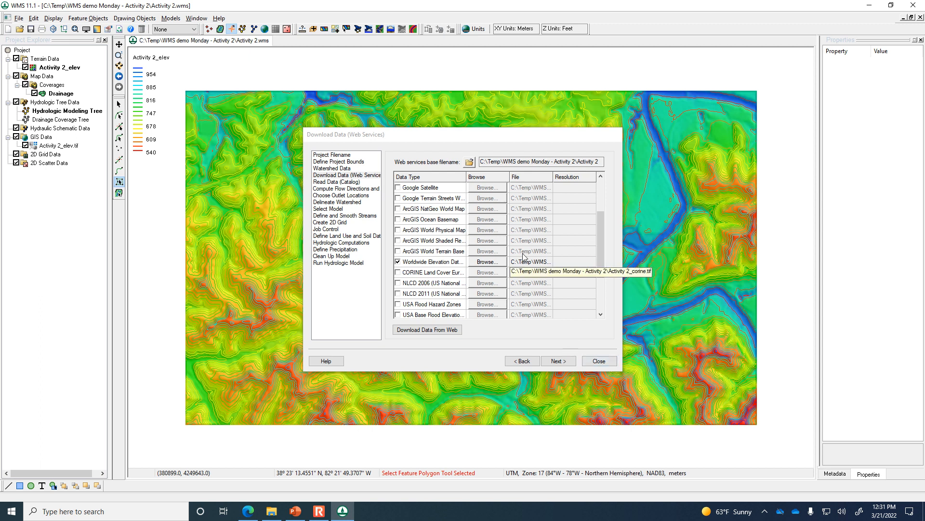
pyautogui.moveTo(491, 137); pyautogui.dragTo(703, 114)
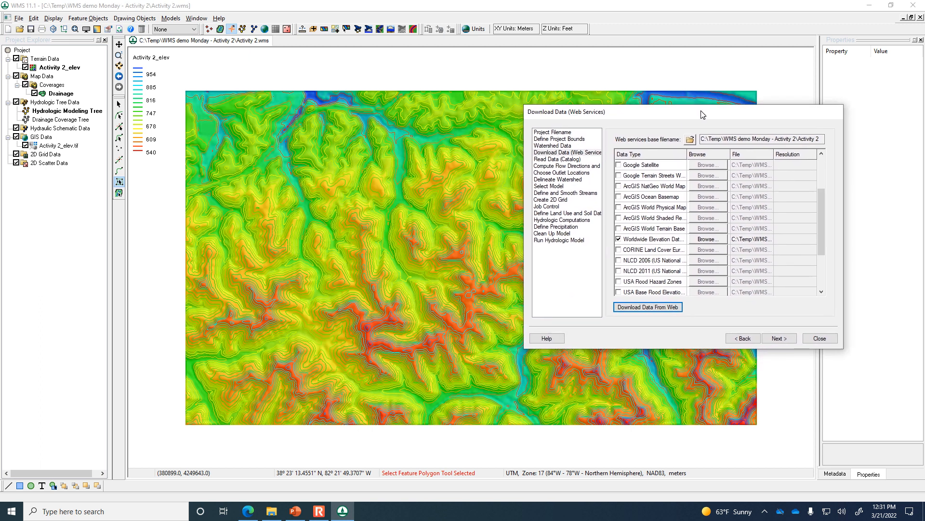
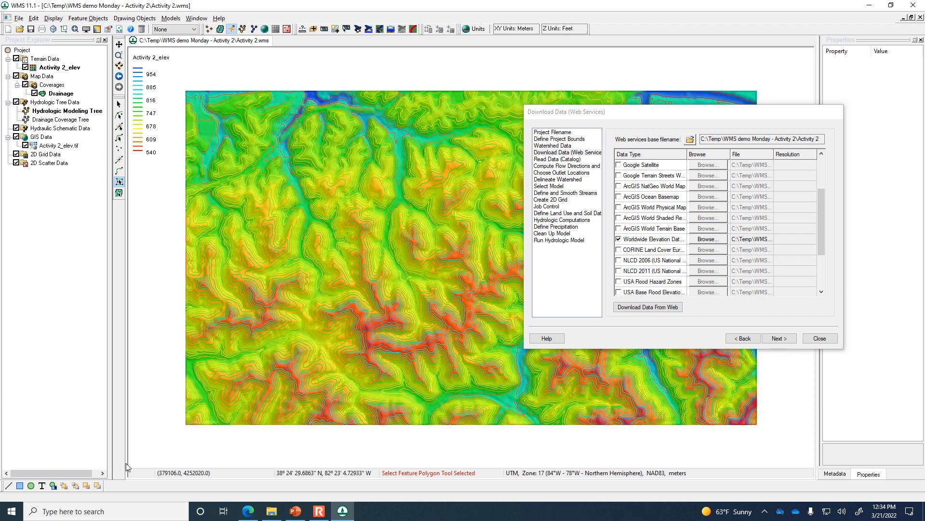
pyautogui.click(319, 511)
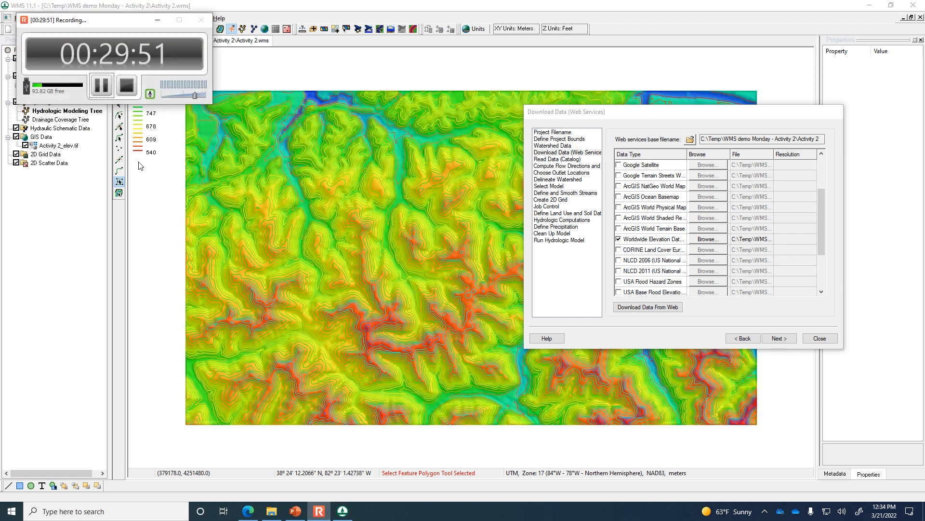
pyautogui.click(101, 87)
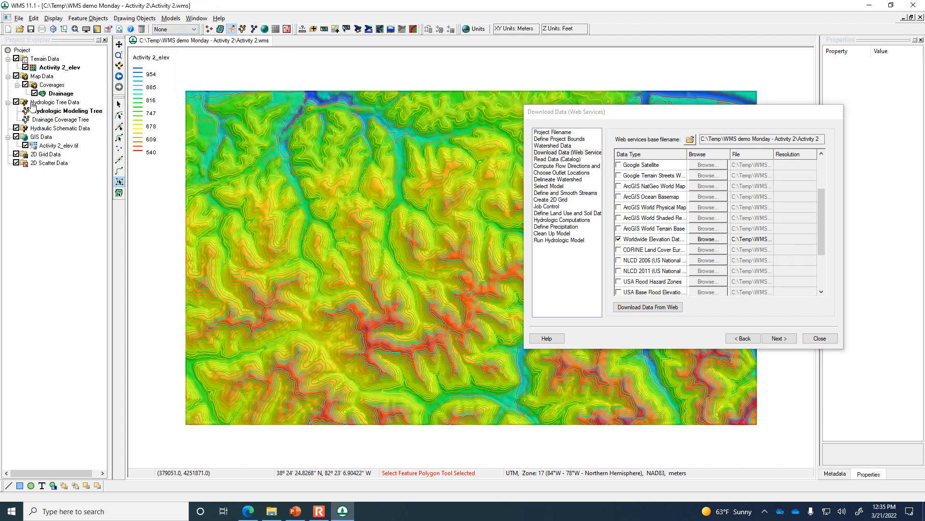
# Step: Hide the Activity 2_elev.tif elevation image and inspect the DEM contours across the project area
pyautogui.click(25, 146)
pyautogui.click(25, 146)
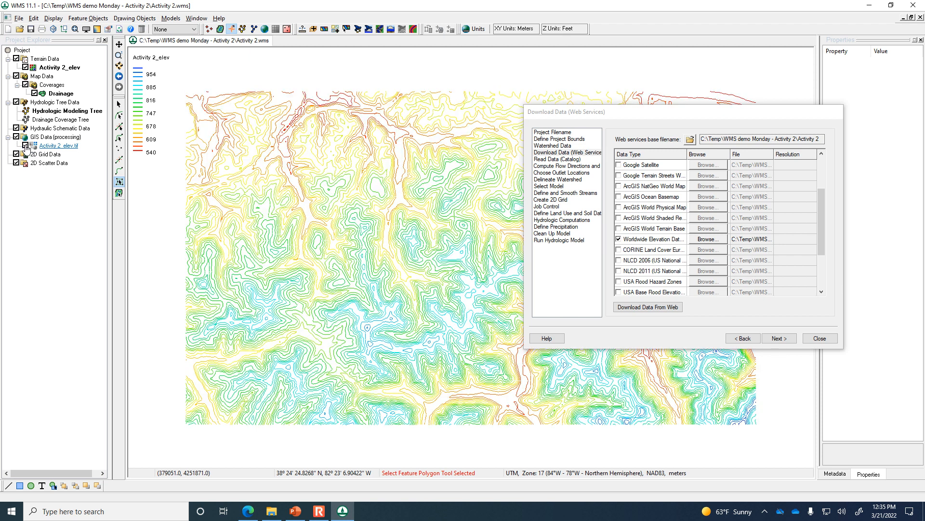
pyautogui.click(25, 145)
pyautogui.moveTo(713, 121); pyautogui.dragTo(730, 409)
pyautogui.scroll(2, 310, 201)
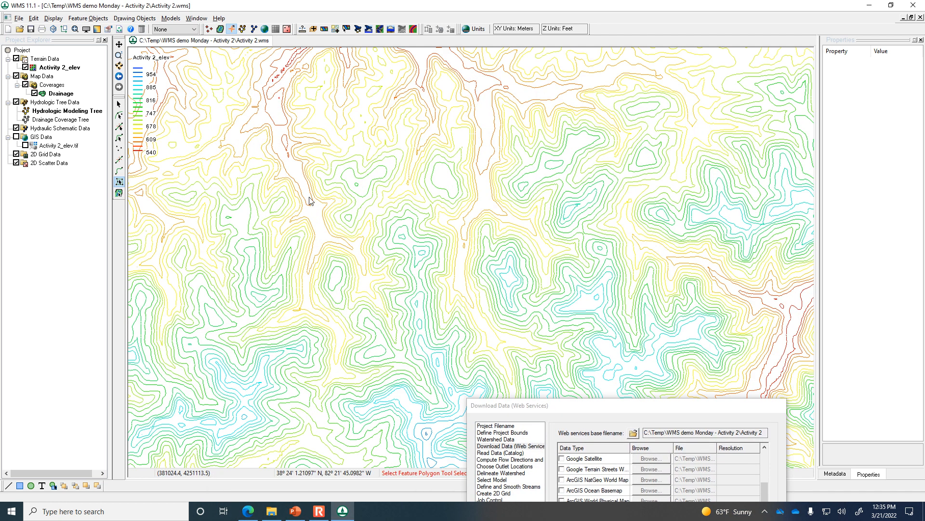
pyautogui.scroll(-3, 367, 196)
pyautogui.moveTo(678, 403); pyautogui.dragTo(818, 202)
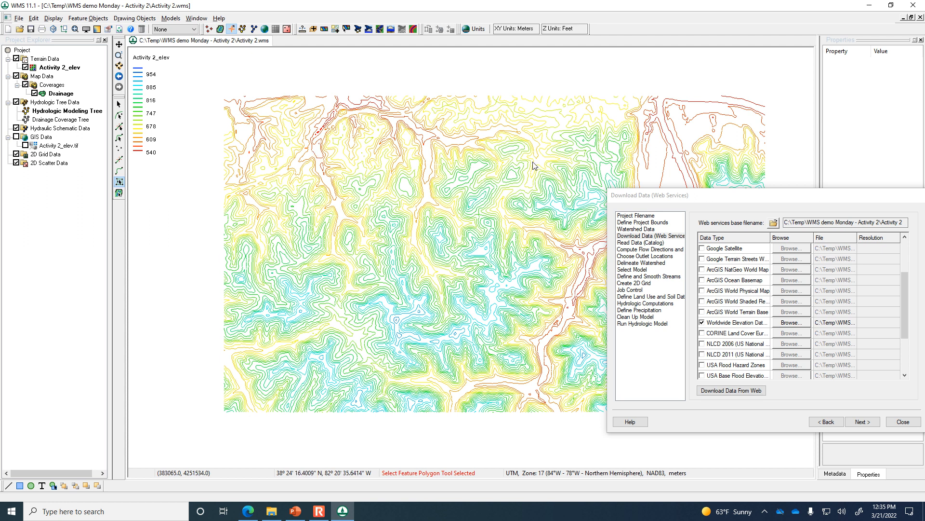
pyautogui.moveTo(700, 200); pyautogui.dragTo(621, 219)
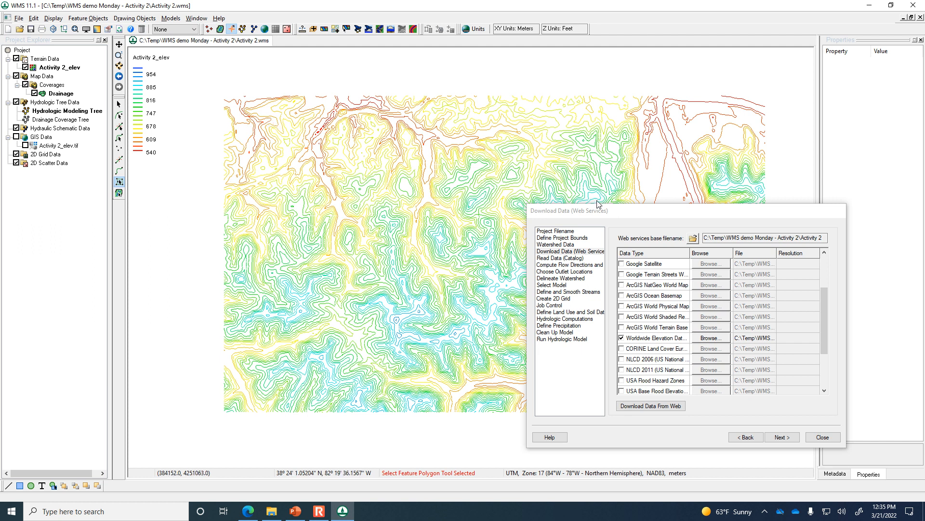
pyautogui.moveTo(630, 216); pyautogui.dragTo(507, 129)
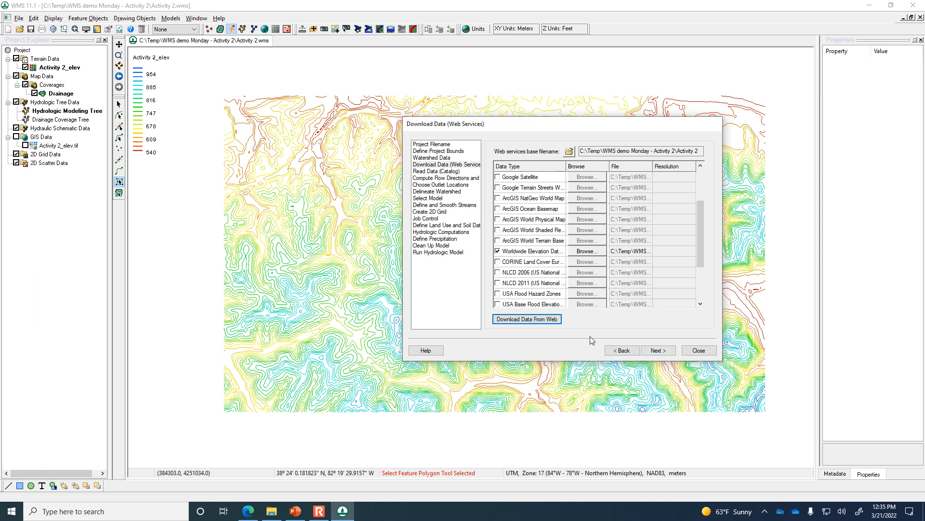
# Step: Try to compute the TOPAZ flow data with sub-basin areas in square miles and distances in feet, and close the wizard
pyautogui.click(658, 350)
pyautogui.click(659, 350)
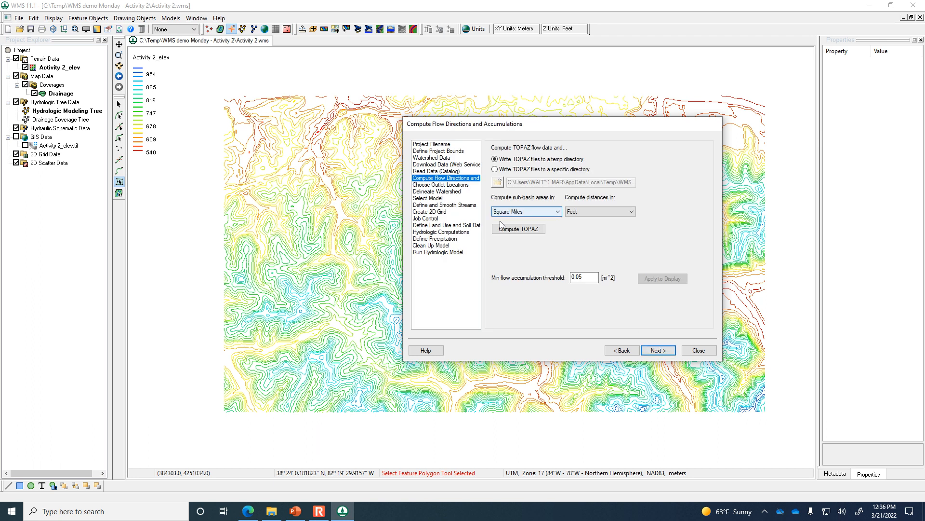
pyautogui.click(526, 230)
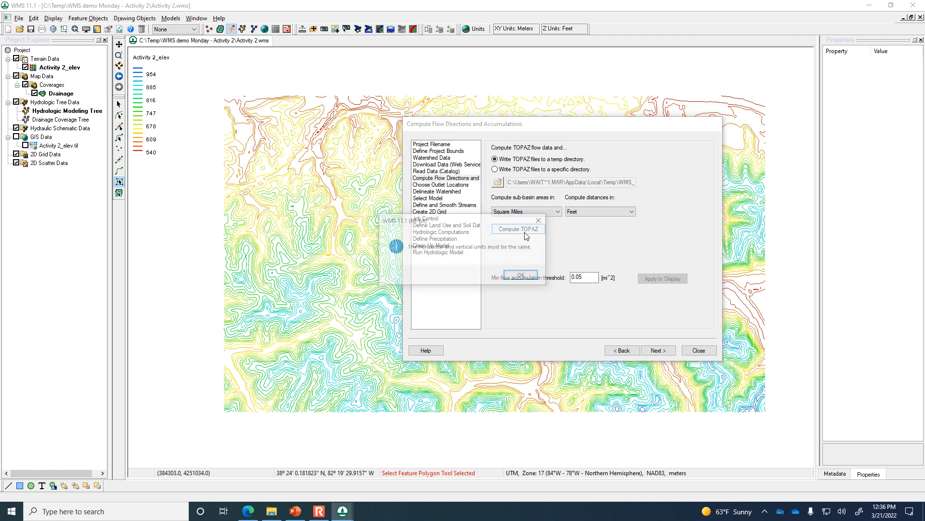
pyautogui.click(529, 275)
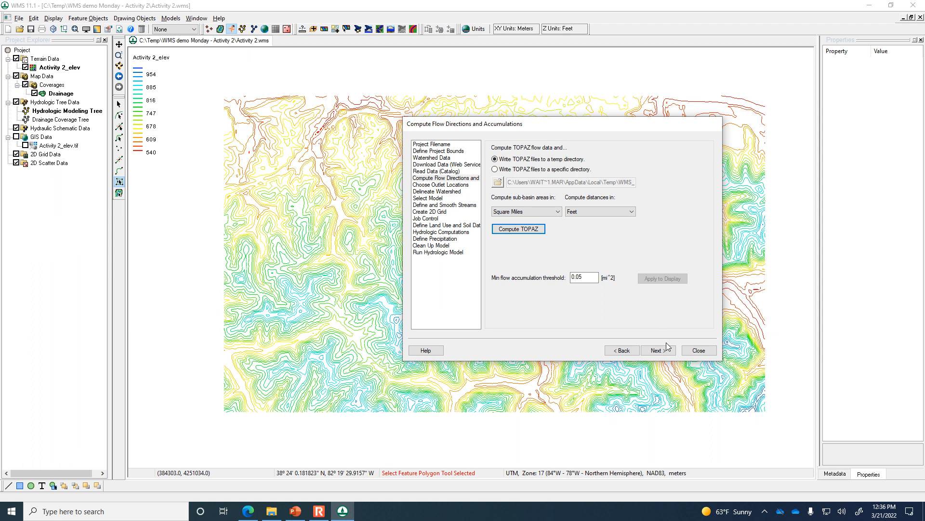
pyautogui.click(697, 350)
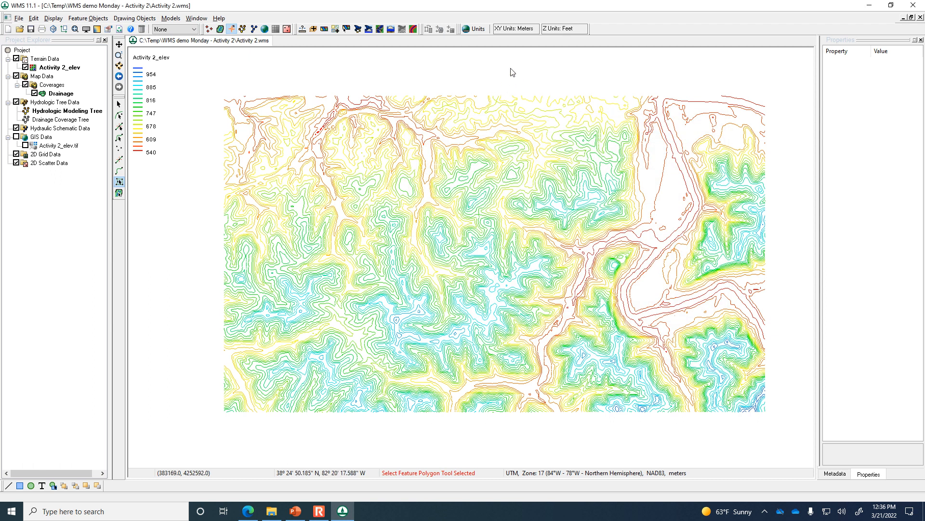
# Step: Check the DEM display options and their unit settings for basin areas and distances without changing anything
pyautogui.doubleClick(559, 29)
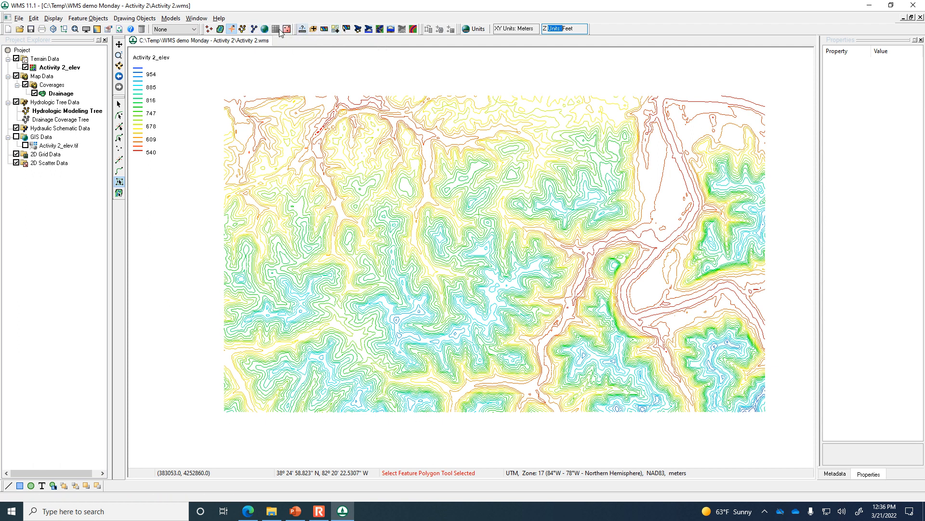
pyautogui.click(86, 30)
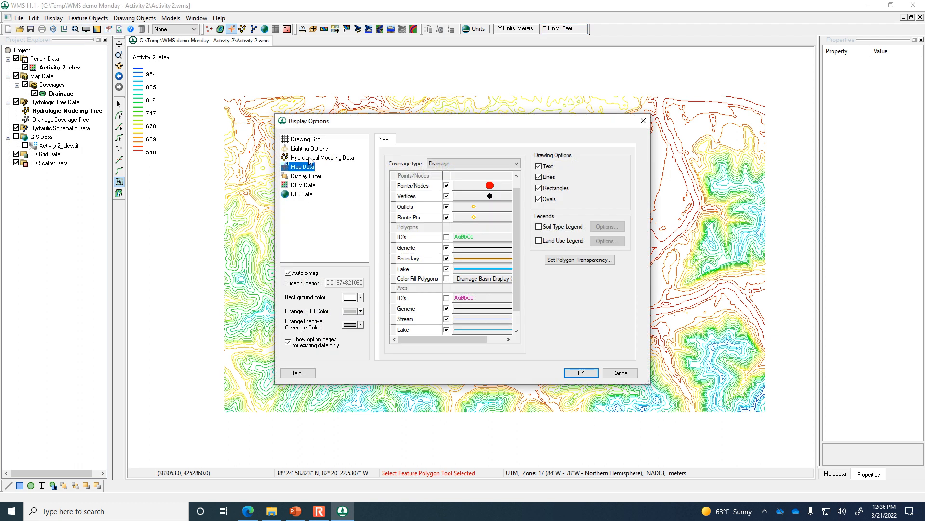
pyautogui.click(308, 158)
pyautogui.click(308, 196)
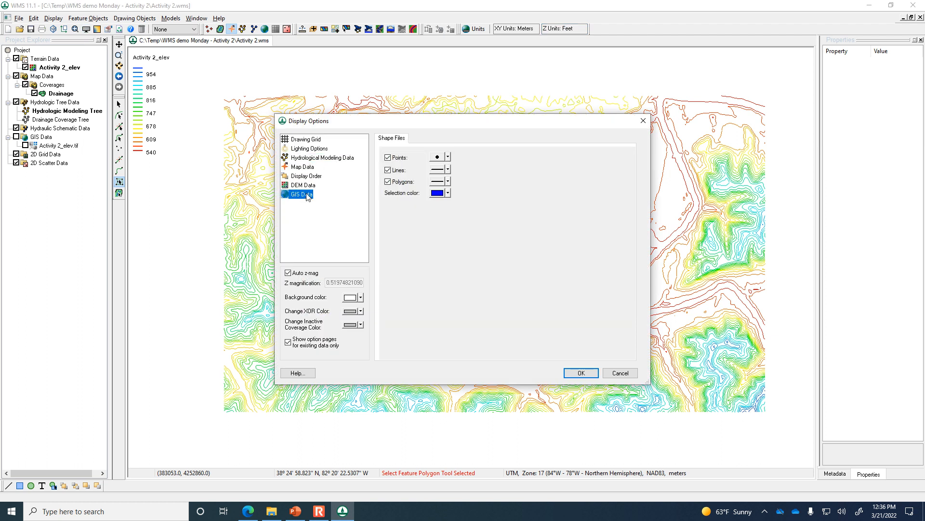
pyautogui.click(309, 186)
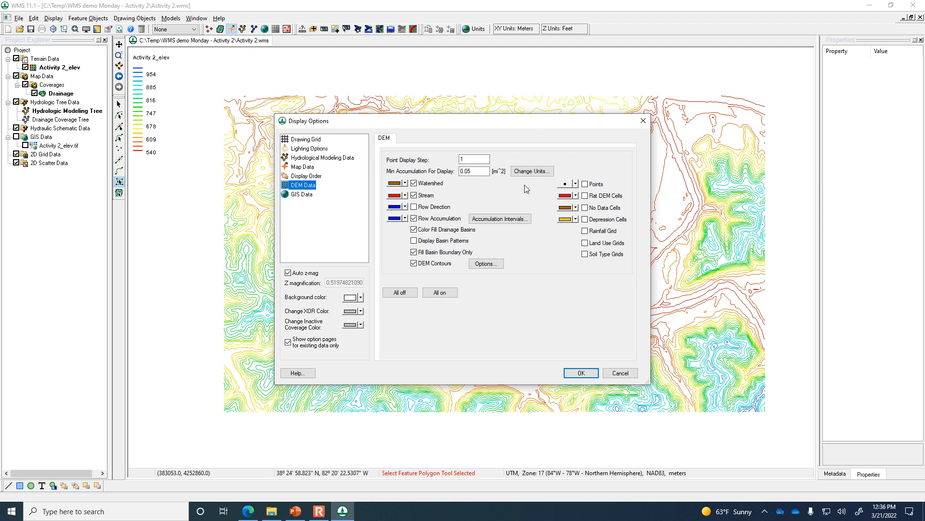
pyautogui.click(530, 172)
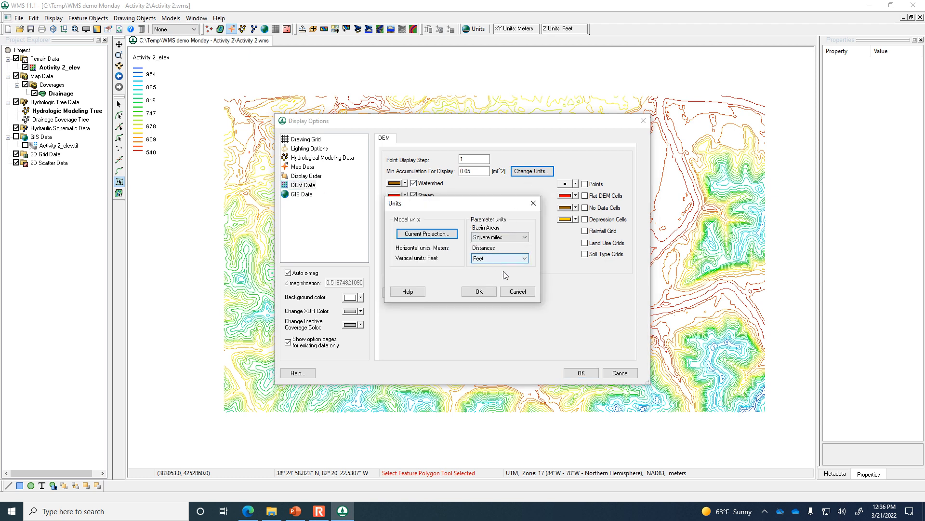
pyautogui.click(515, 290)
pyautogui.click(622, 371)
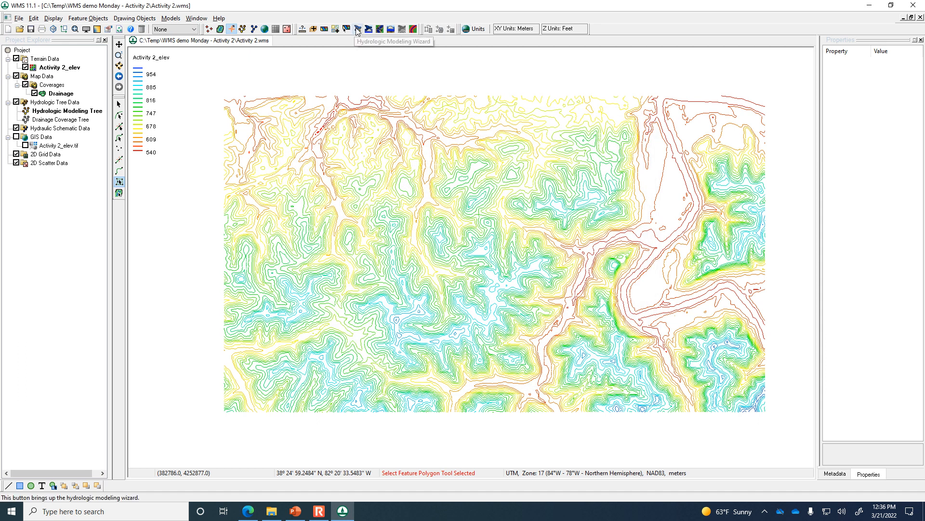
# Step: Return to the wizard's project bounds and set the project's horizontal projection to NAD 1983 UTM Zone 17N
pyautogui.click(357, 30)
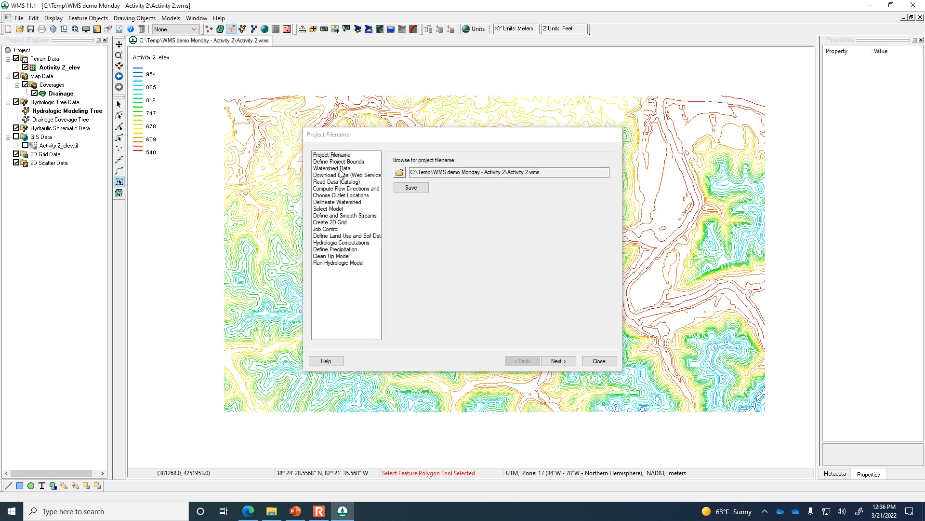
pyautogui.click(341, 162)
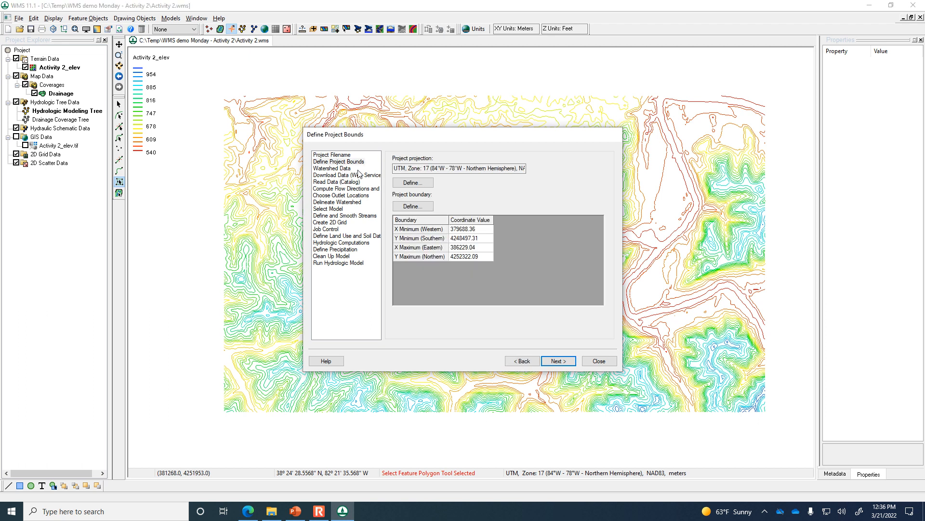
pyautogui.click(412, 206)
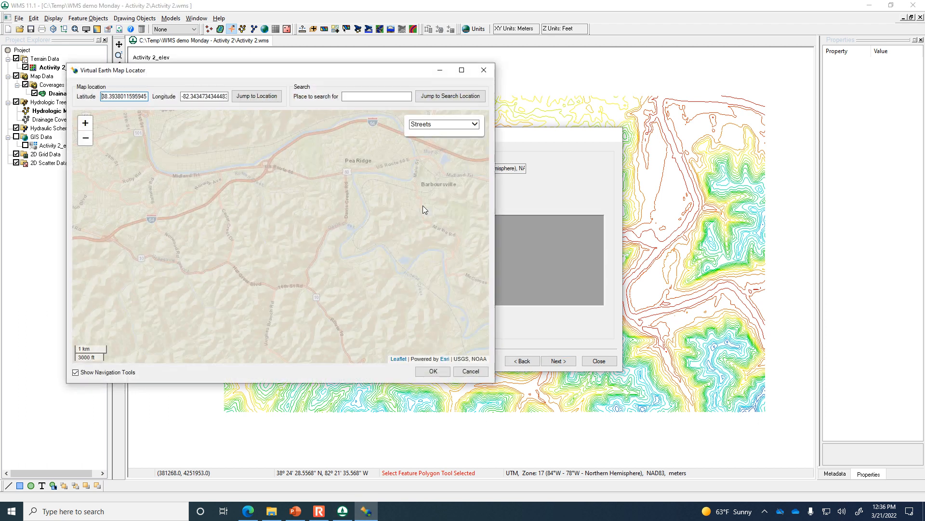
pyautogui.click(486, 68)
pyautogui.click(414, 182)
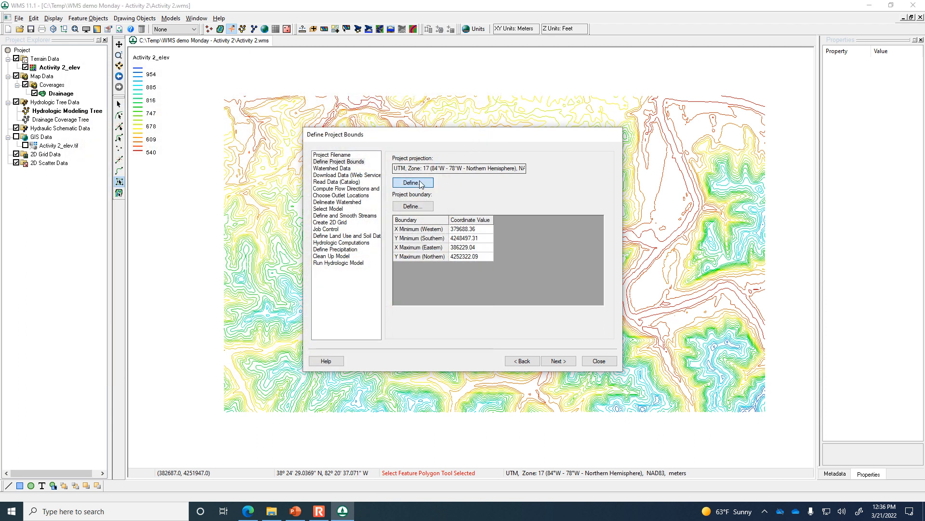
pyautogui.click(451, 198)
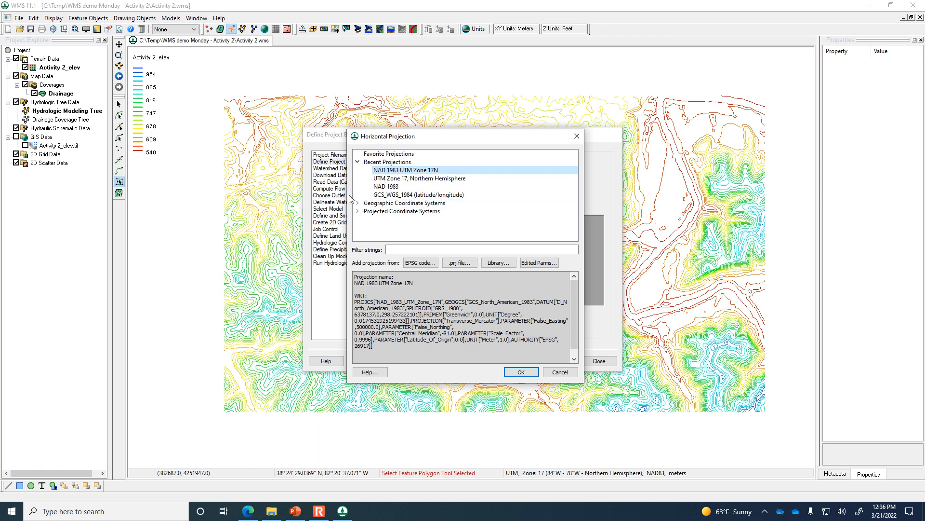
pyautogui.click(358, 211)
pyautogui.scroll(-3, 401, 207)
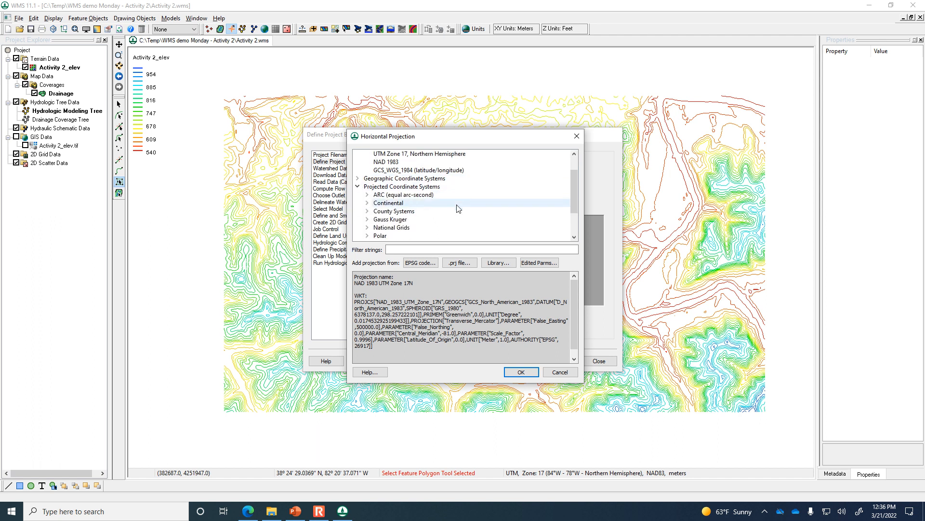
pyautogui.click(367, 219)
pyautogui.scroll(-3, 381, 220)
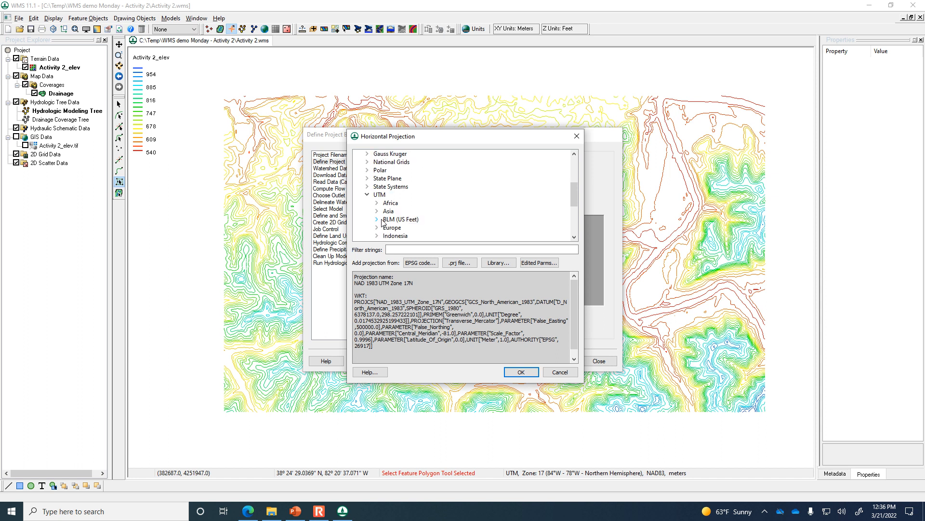
pyautogui.scroll(1, 385, 221)
pyautogui.click(377, 211)
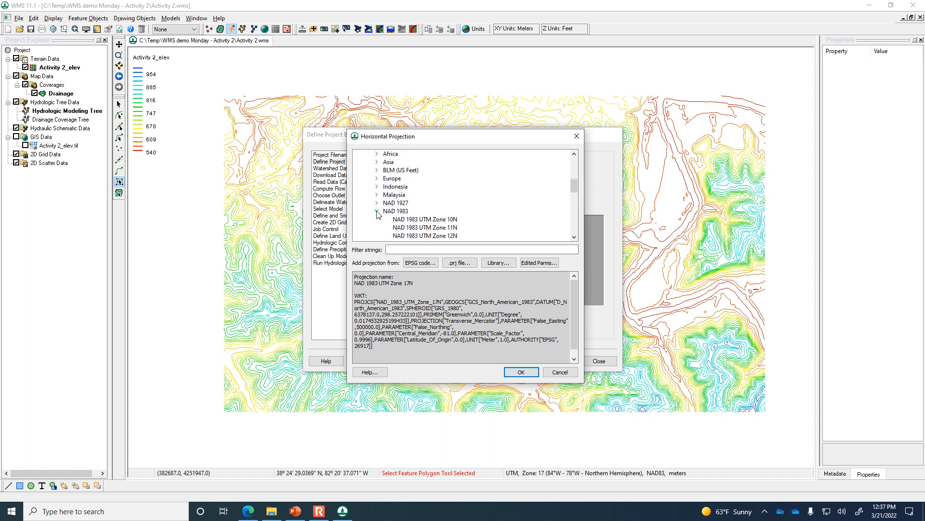
pyautogui.scroll(-1, 406, 218)
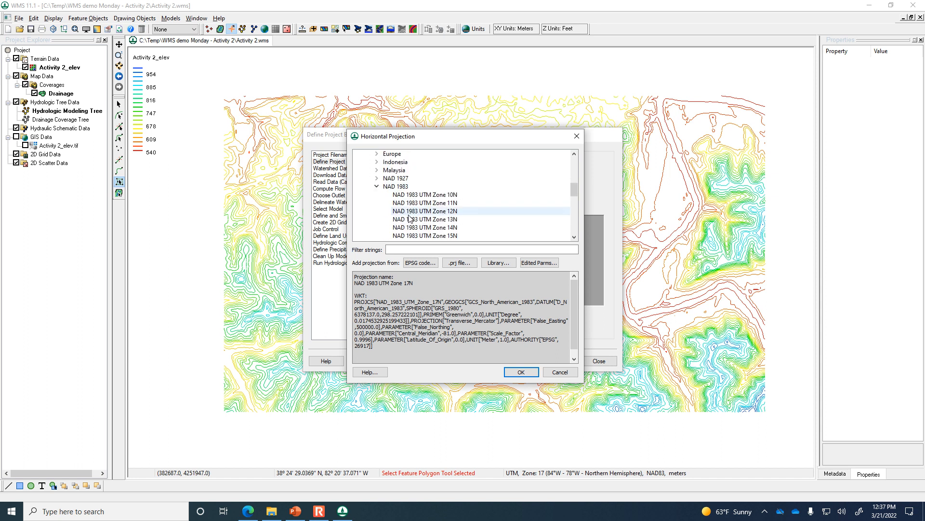
pyautogui.scroll(-1, 409, 220)
pyautogui.click(424, 227)
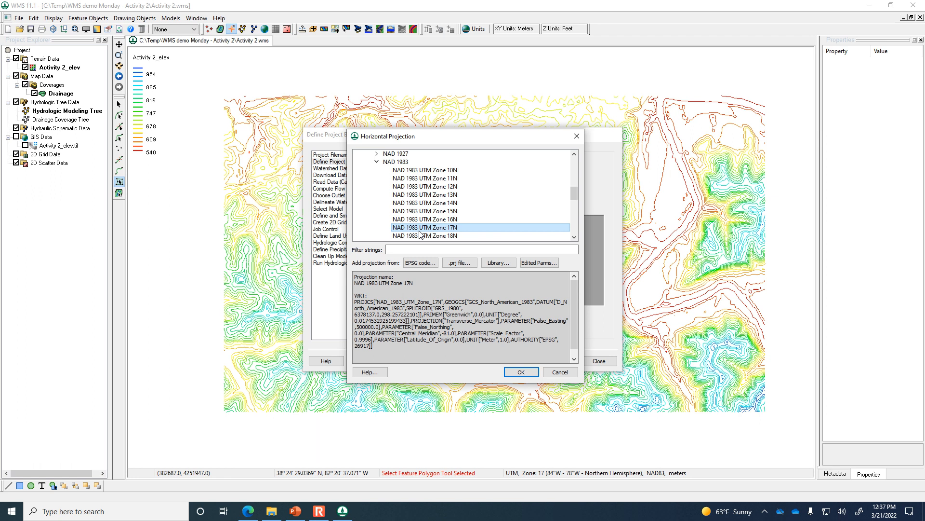
pyautogui.click(521, 373)
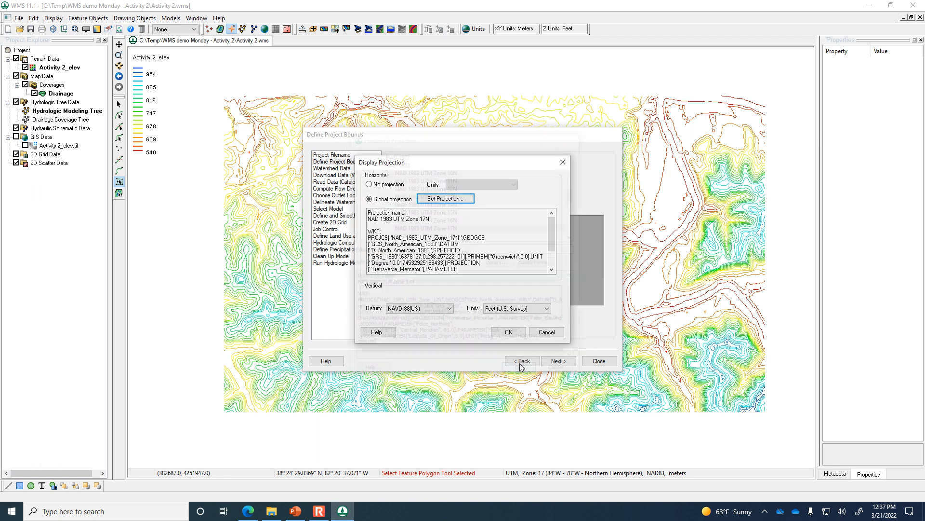
# Step: Set the project projection's vertical units to meters and close the hydrologic modeling wizard
pyautogui.click(512, 313)
pyautogui.click(512, 333)
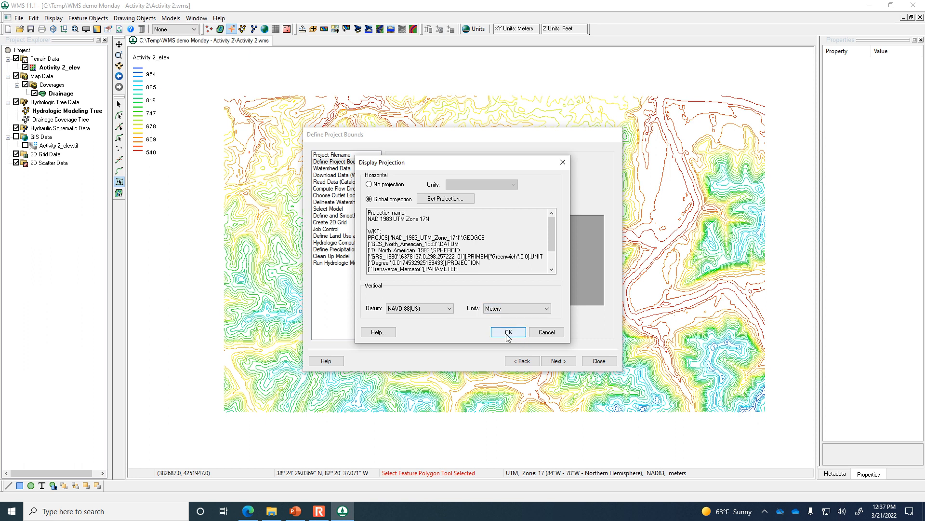
pyautogui.click(508, 336)
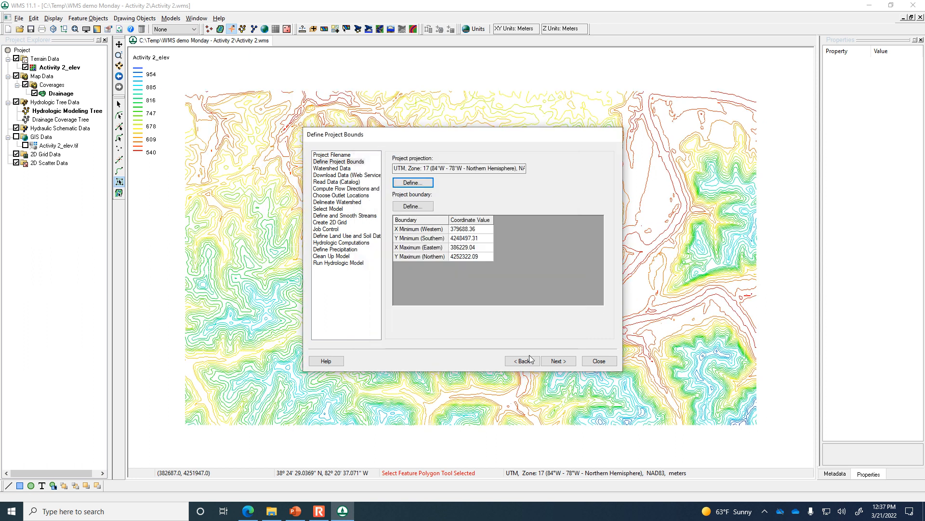
pyautogui.click(596, 365)
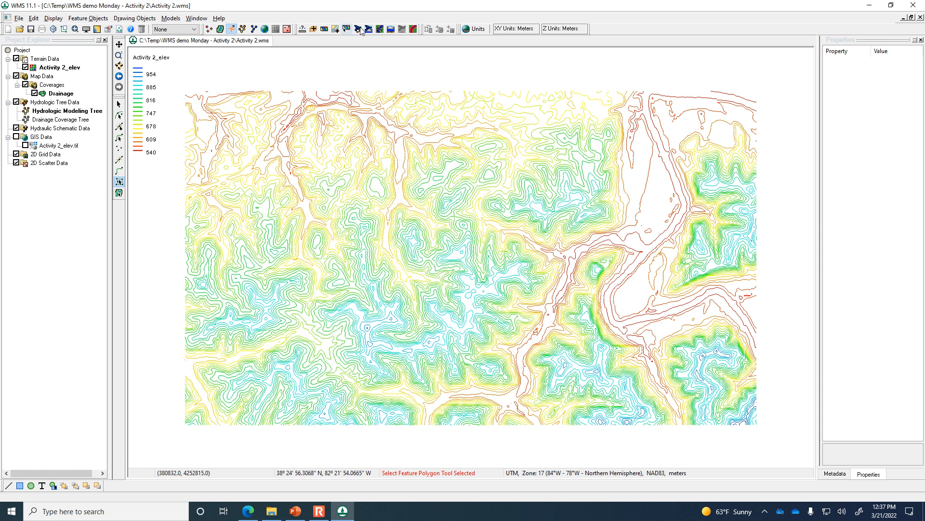
# Step: Reopen the wizard's project bounds and check the projection's vertical units, keeping them in meters
pyautogui.click(356, 30)
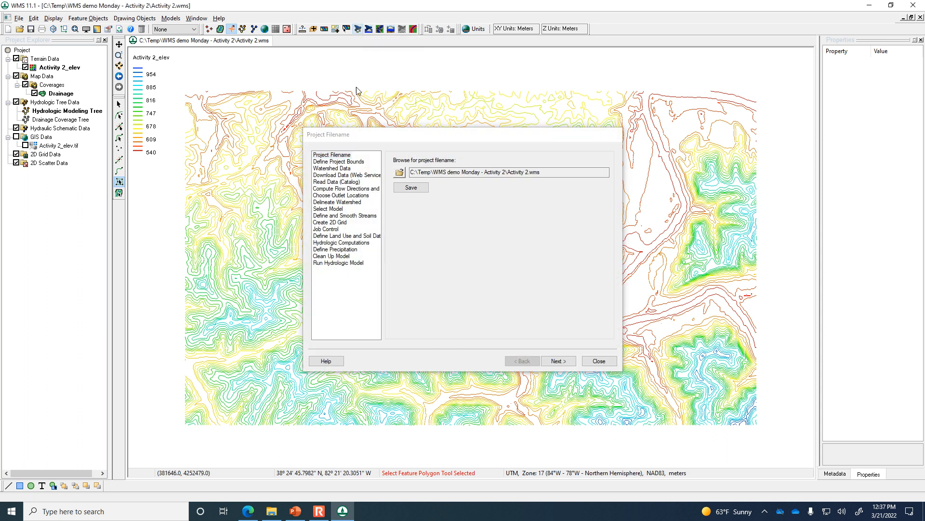
pyautogui.click(351, 162)
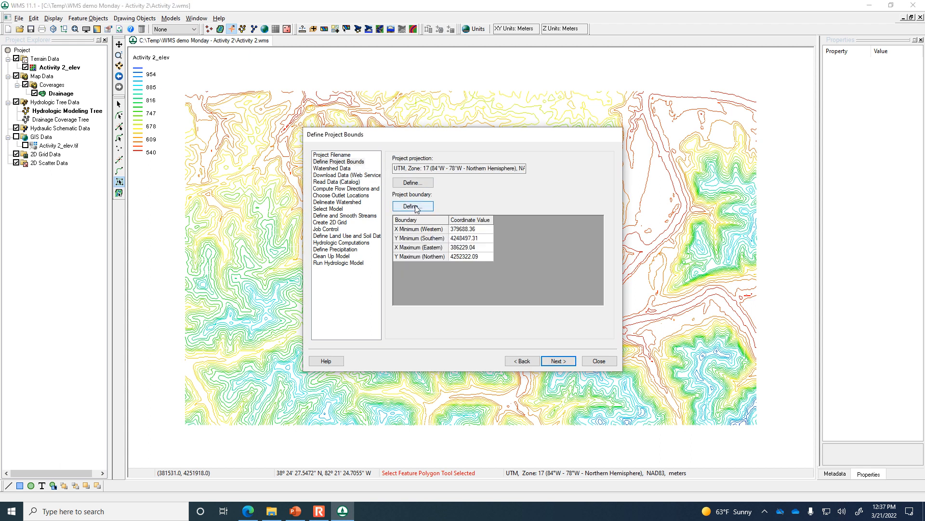
pyautogui.click(411, 185)
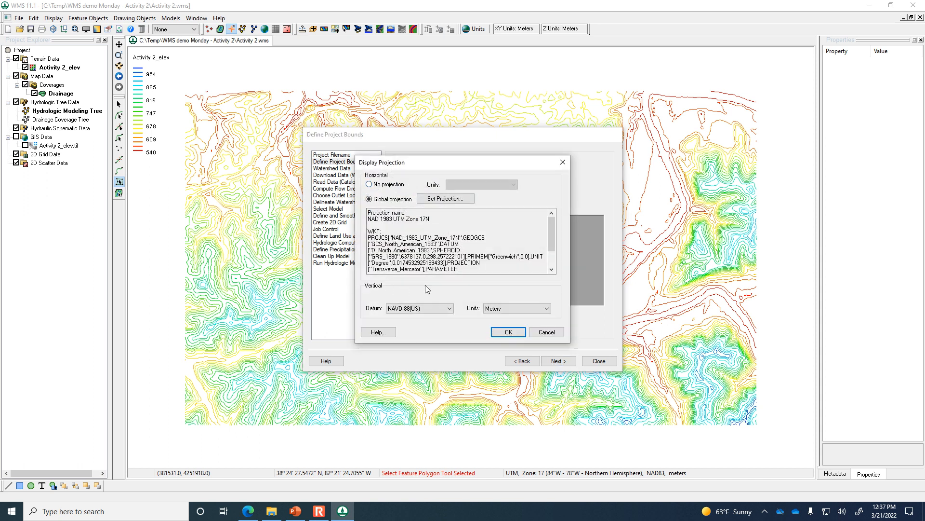
pyautogui.click(513, 310)
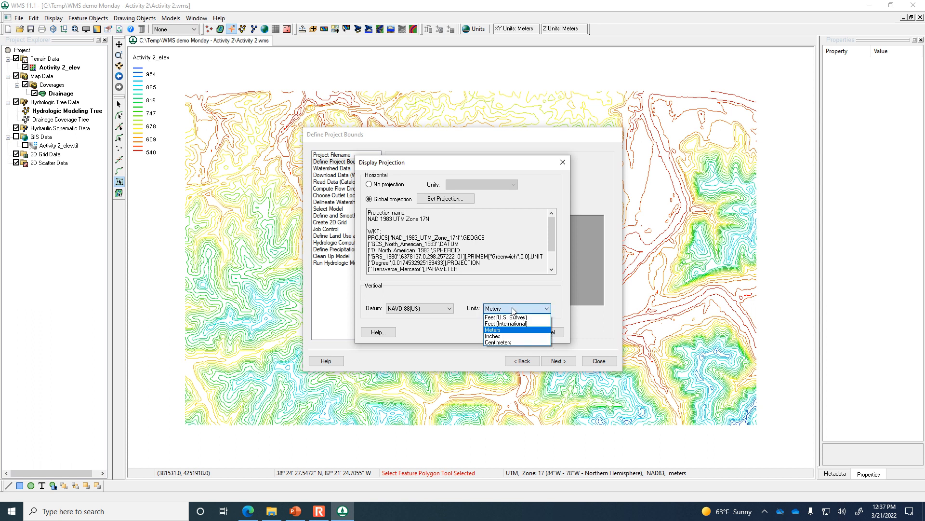
pyautogui.click(514, 331)
pyautogui.click(512, 332)
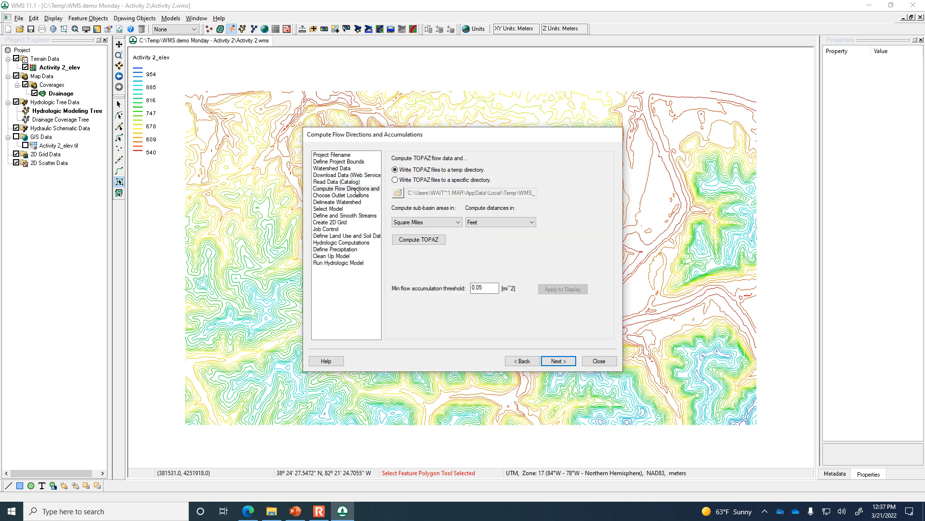
# Step: Compute the TOPAZ flow data with sub-basin areas in square miles and distances in feet, read the solution, and move the wizard off the contours
pyautogui.click(406, 240)
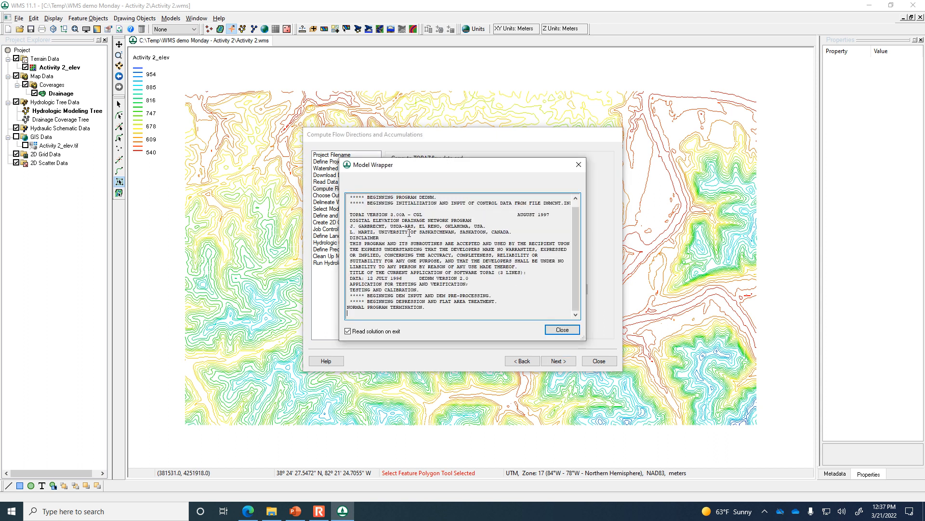
pyautogui.moveTo(420, 170); pyautogui.dragTo(644, 173)
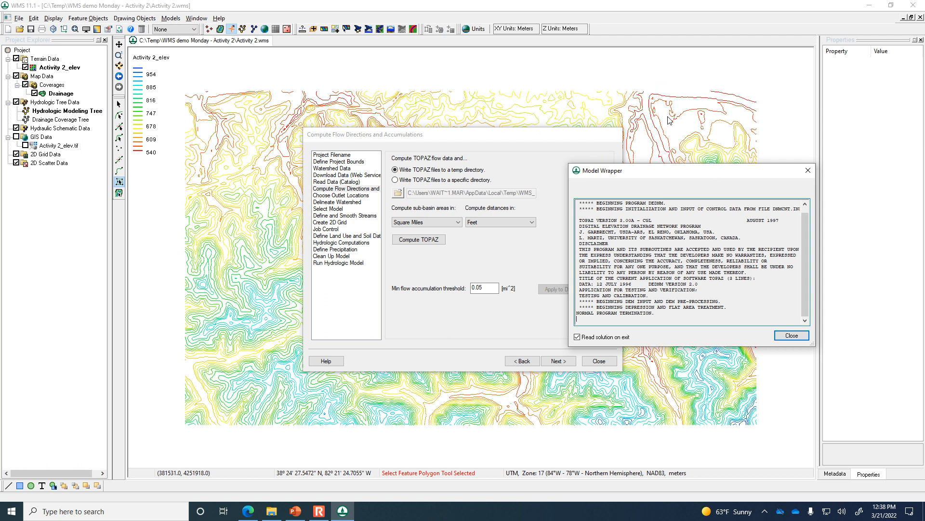
pyautogui.click(802, 335)
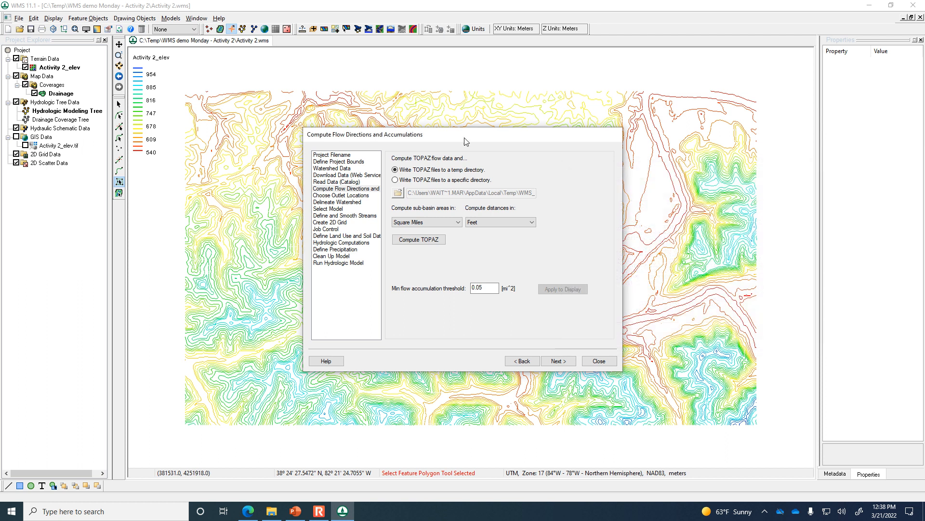
pyautogui.moveTo(467, 137); pyautogui.dragTo(689, 131)
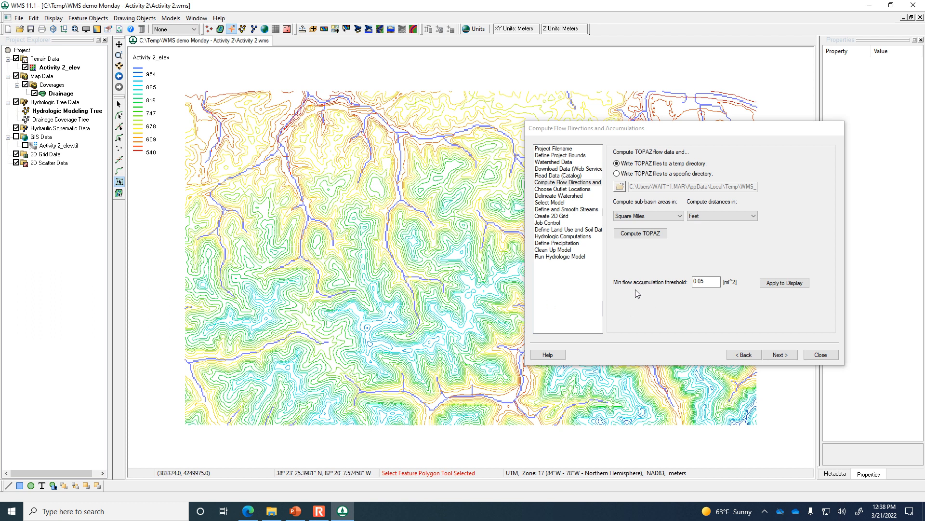
# Step: Set the minimum flow accumulation threshold to 0.2 square miles and apply it to the display
pyautogui.click(703, 282)
pyautogui.click(708, 281)
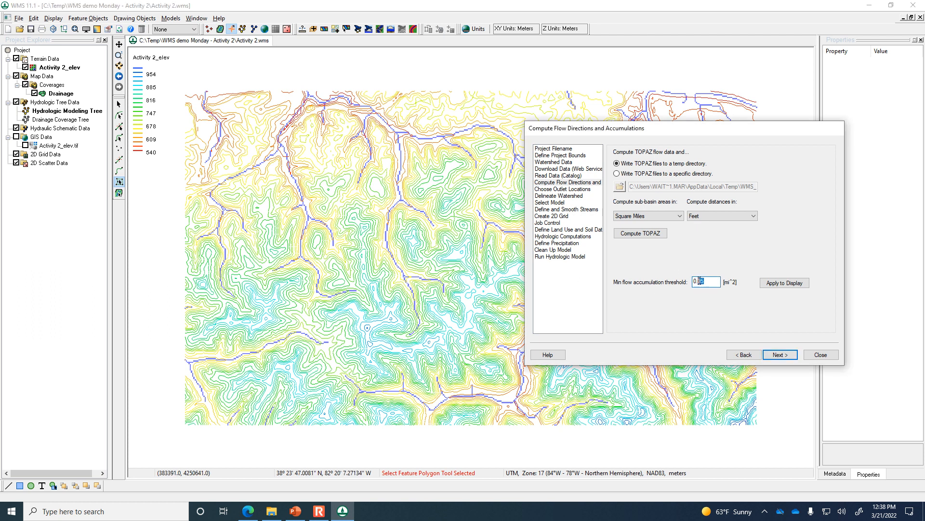
pyautogui.write('2')
pyautogui.click(777, 285)
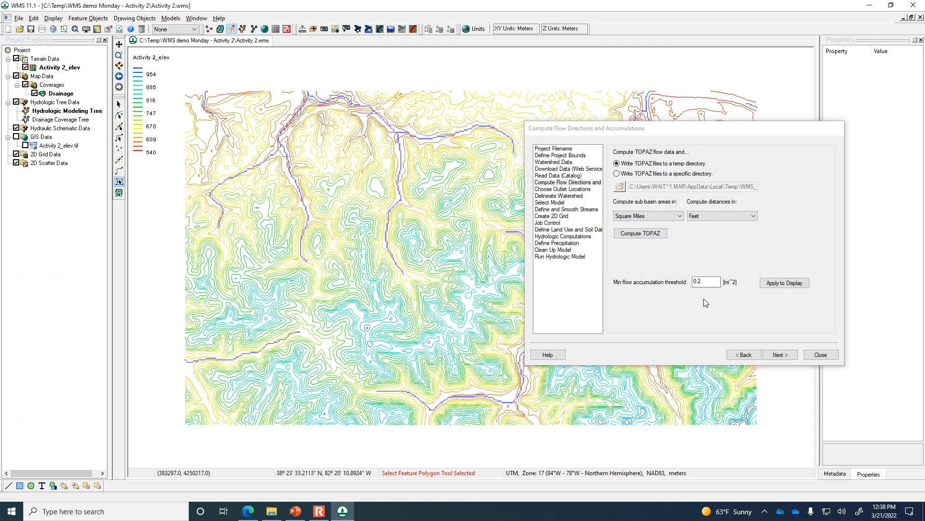
# Step: Lower the minimum flow accumulation threshold to 0.01 square miles and apply it to the display
pyautogui.click(710, 283)
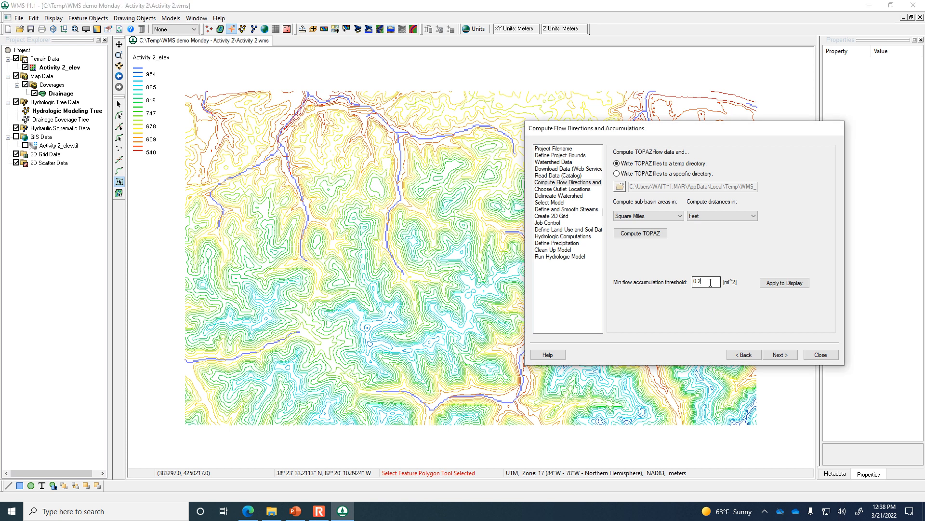
pyautogui.moveTo(709, 282); pyautogui.dragTo(679, 287)
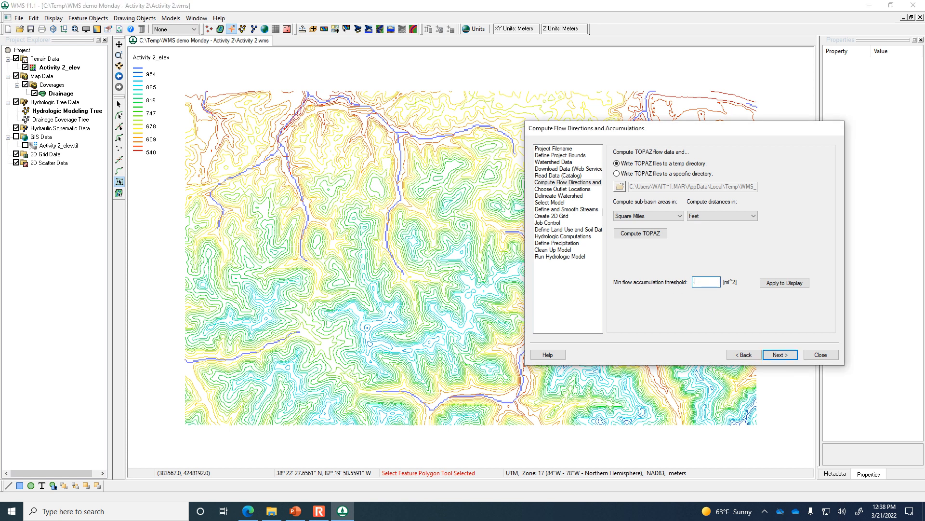
pyautogui.write('.01')
pyautogui.click(795, 284)
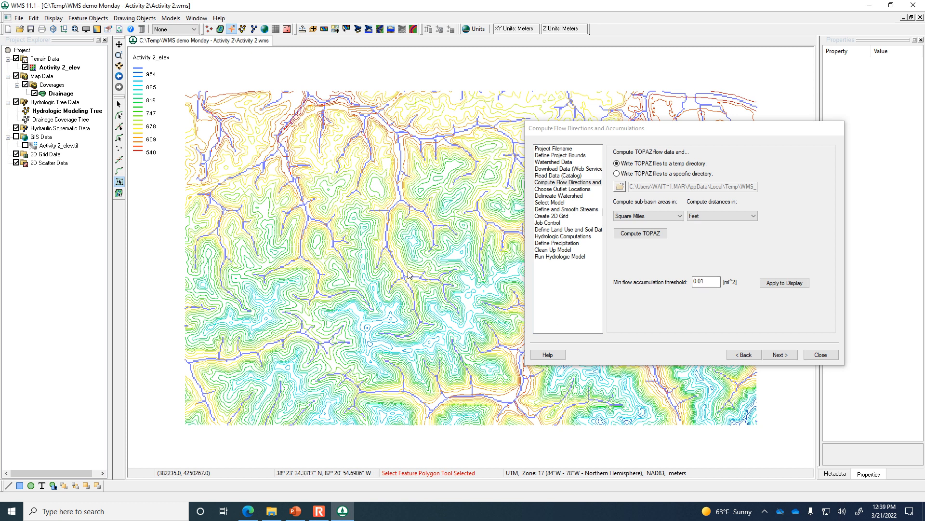
# Step: Set the minimum flow accumulation threshold to 0.05 square miles and apply it to the display
pyautogui.click(707, 283)
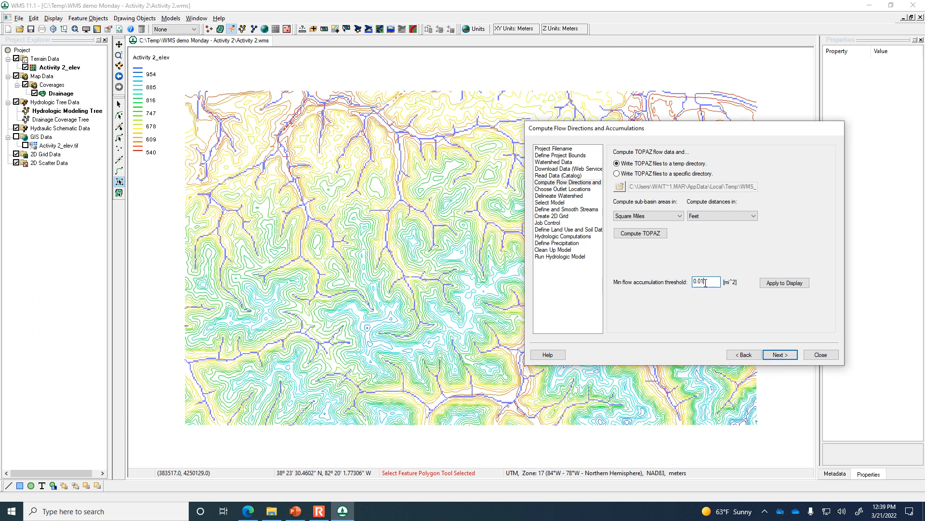
pyautogui.write('5')
pyautogui.click(779, 286)
pyautogui.click(782, 286)
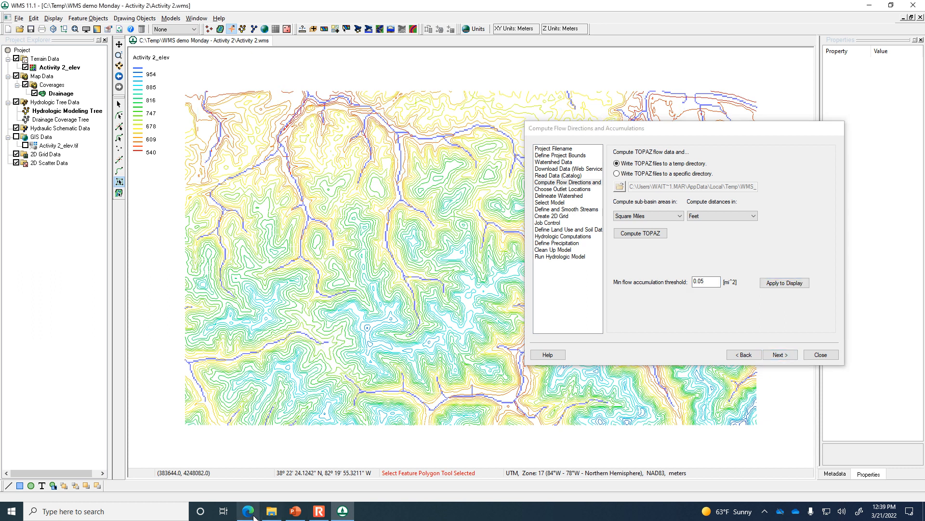
pyautogui.click(318, 511)
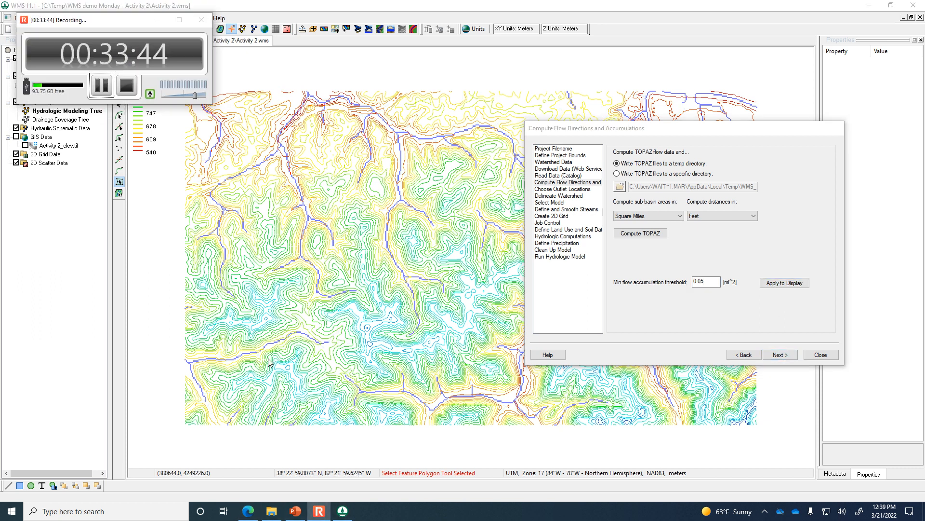
pyautogui.click(100, 86)
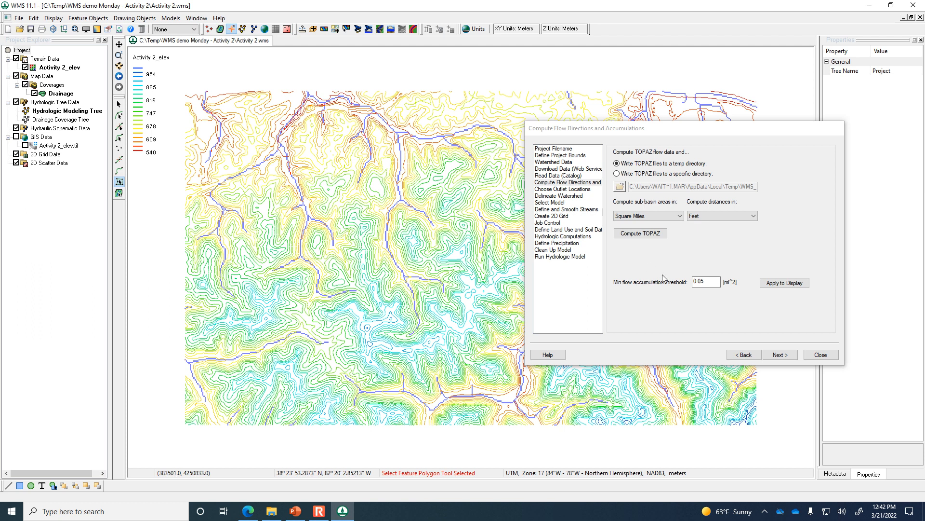
# Step: Close the modeling wizard, add the World Street Map online background, and inspect the streams around the I-64 crossing
pyautogui.click(820, 355)
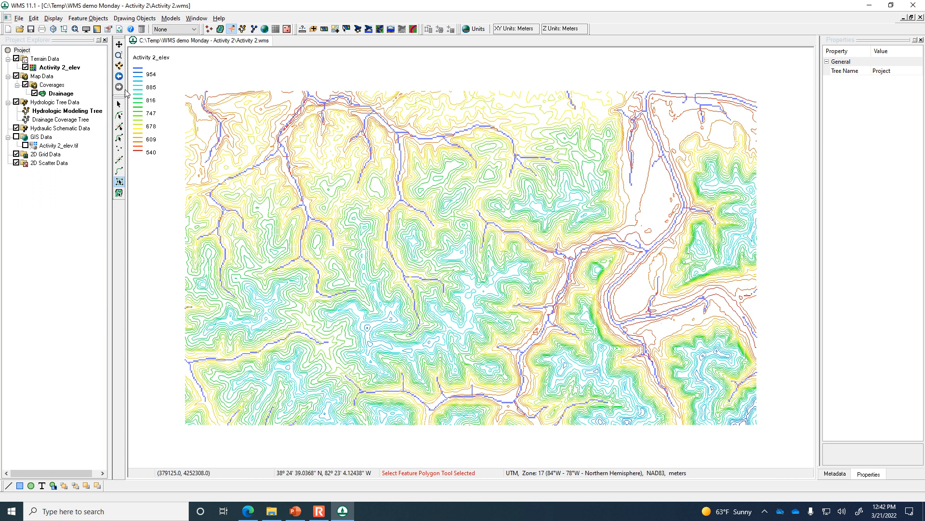
pyautogui.click(336, 30)
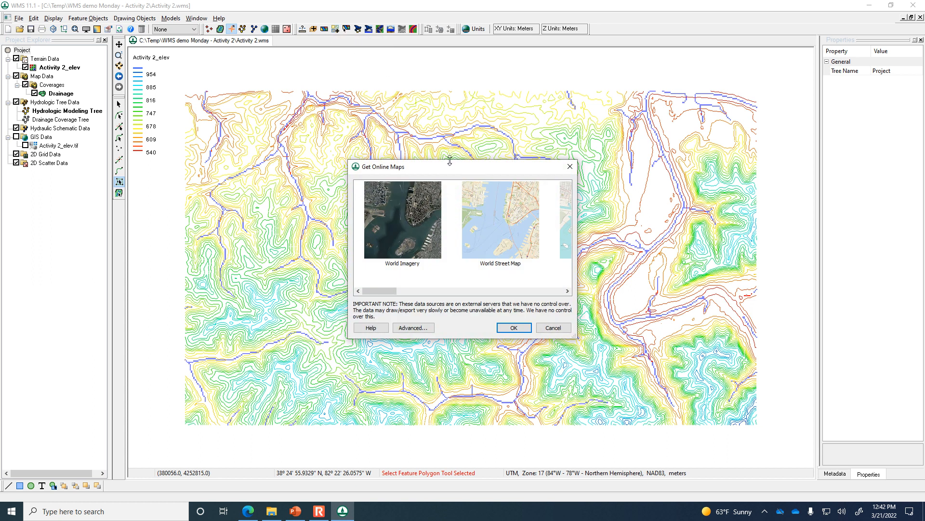
pyautogui.click(484, 219)
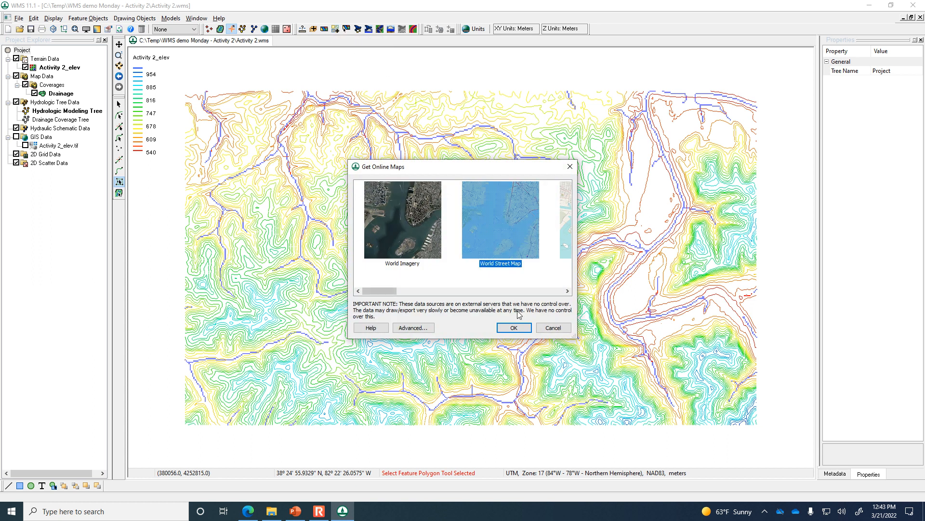
pyautogui.click(513, 328)
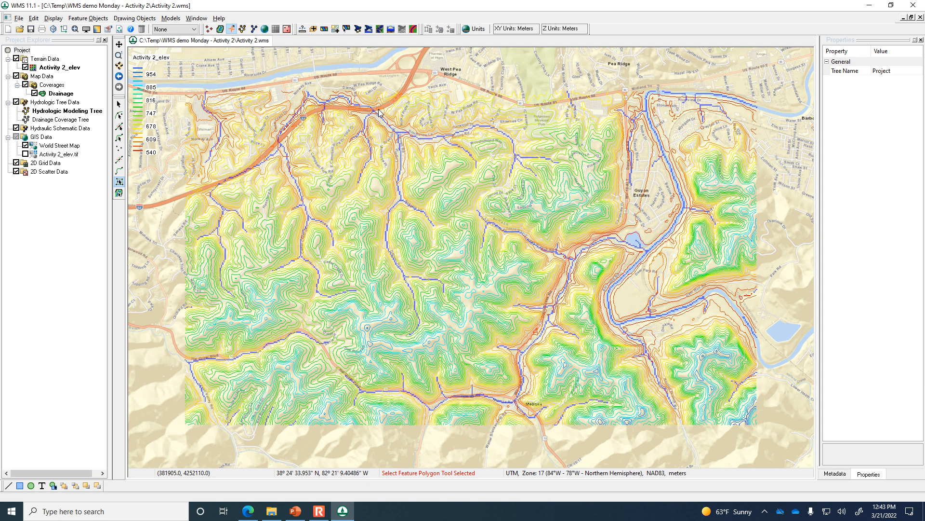
pyautogui.scroll(2, 378, 114)
pyautogui.scroll(1, 375, 114)
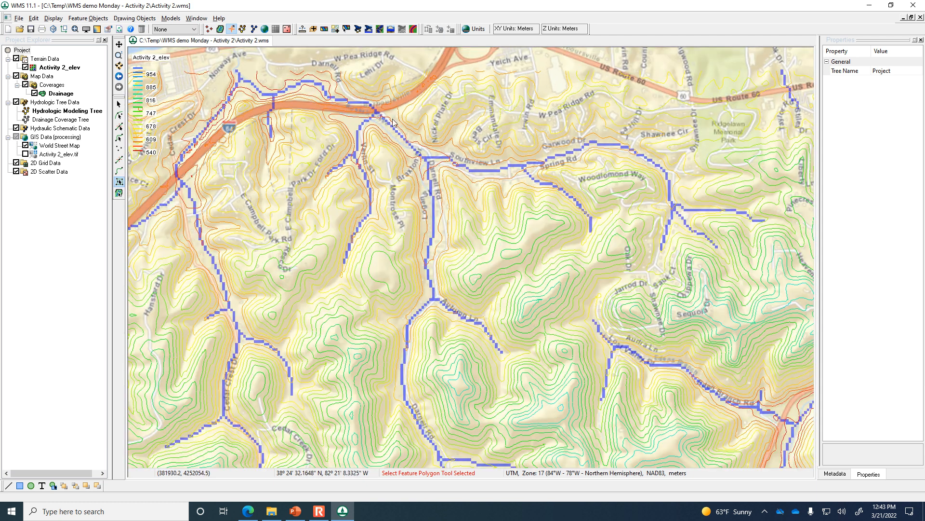
pyautogui.scroll(1, 392, 123)
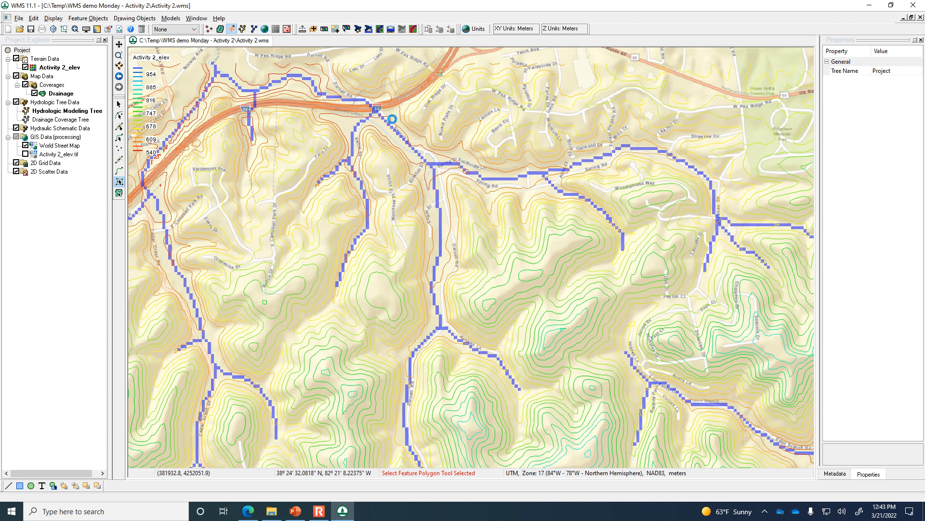
pyautogui.scroll(1, 393, 123)
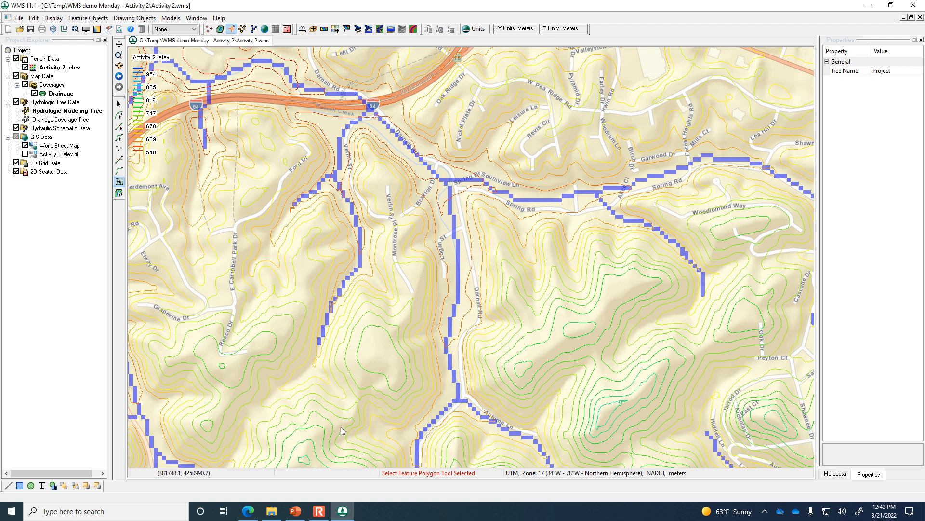
pyautogui.moveTo(322, 512)
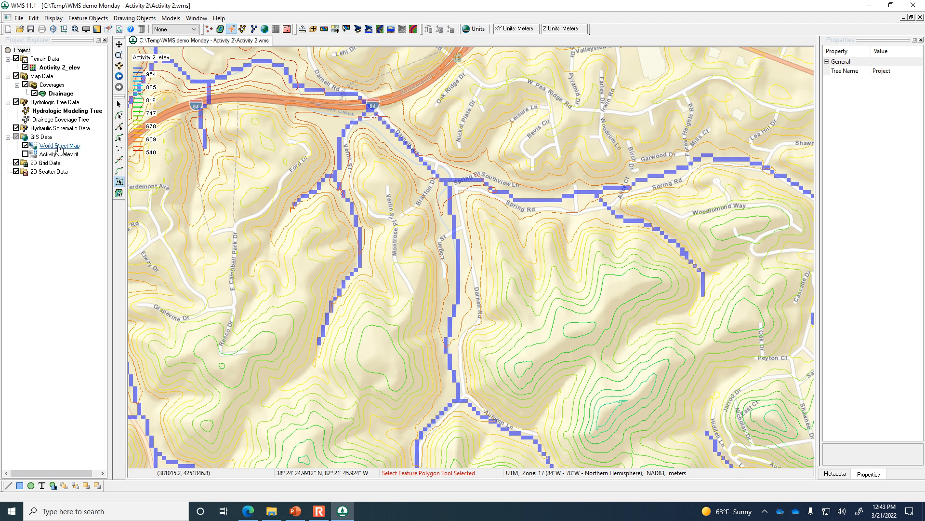
pyautogui.click(319, 511)
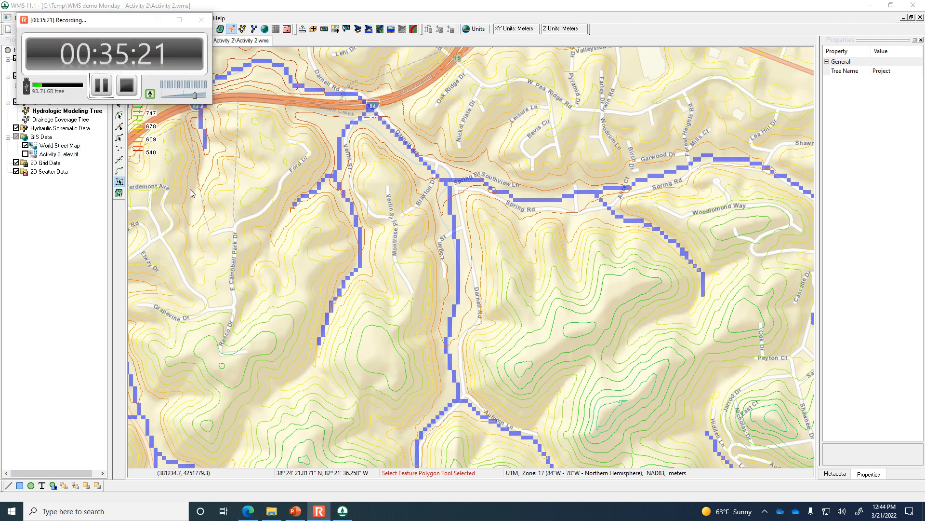
pyautogui.click(101, 85)
pyautogui.click(367, 5)
# Step: Reopen the wizard's project bounds, examine the project area in the boundary map locator, and leave the boundary and wizard without changes
pyautogui.click(358, 29)
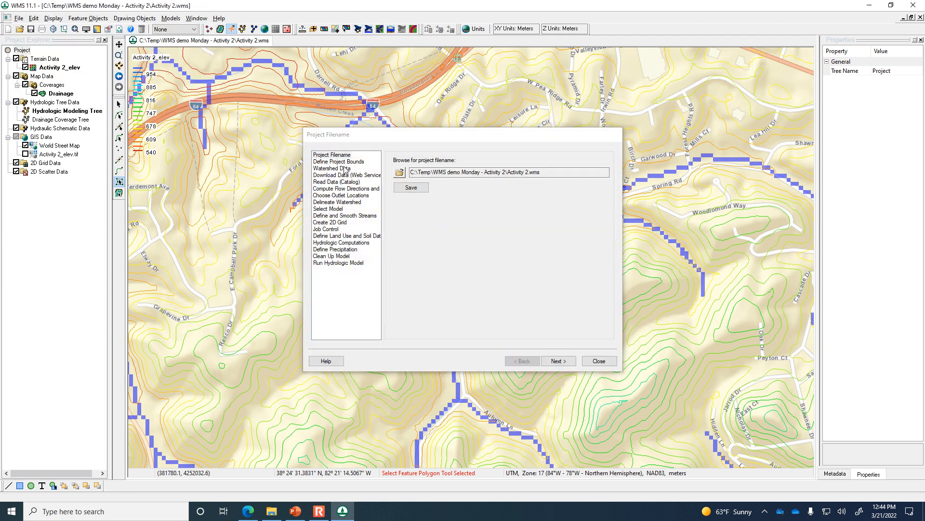
pyautogui.click(345, 163)
pyautogui.click(413, 206)
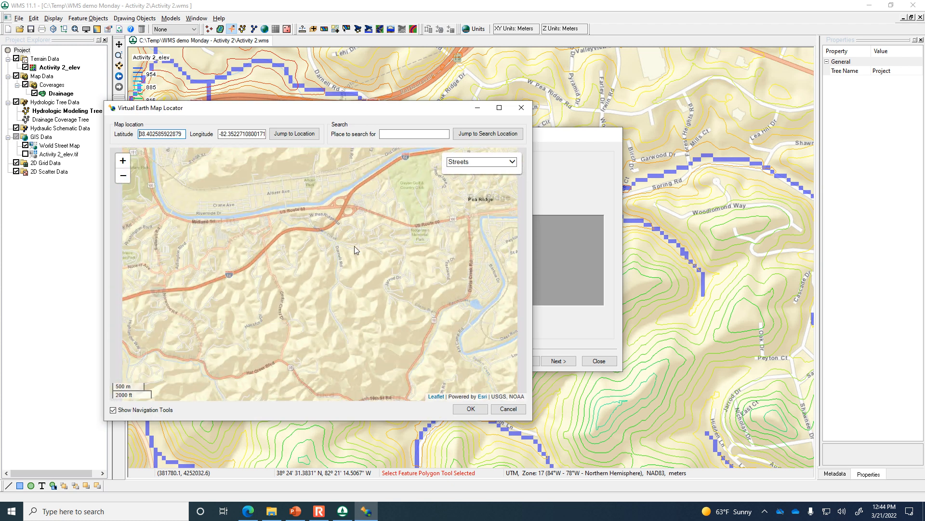
pyautogui.scroll(-1, 355, 250)
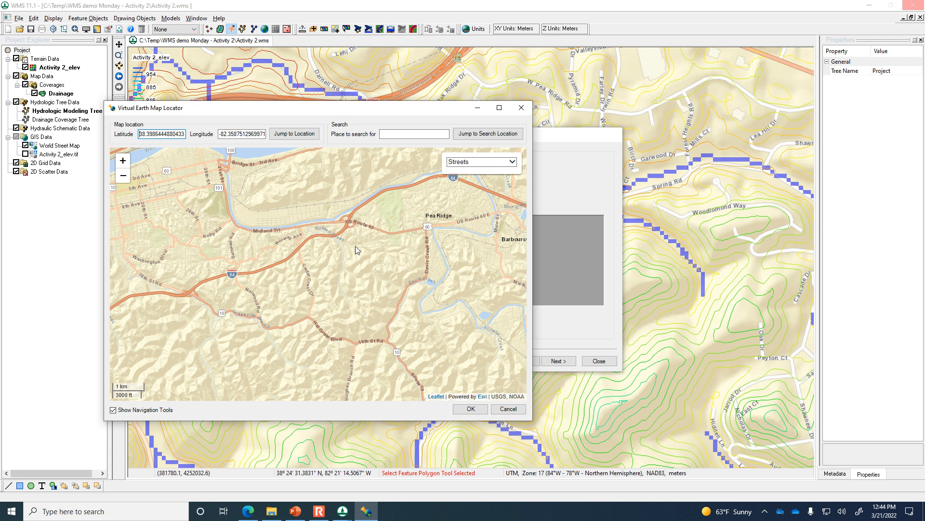
pyautogui.scroll(2, 355, 246)
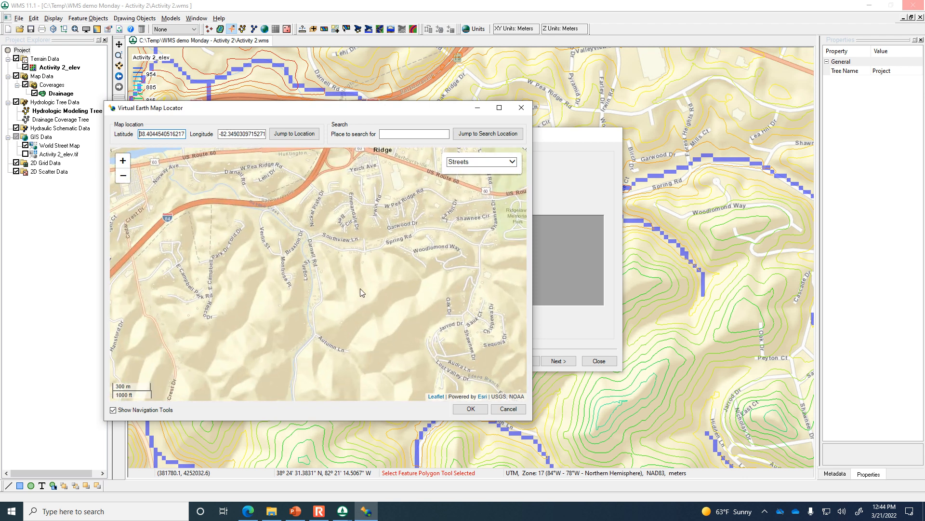
pyautogui.scroll(-1, 360, 291)
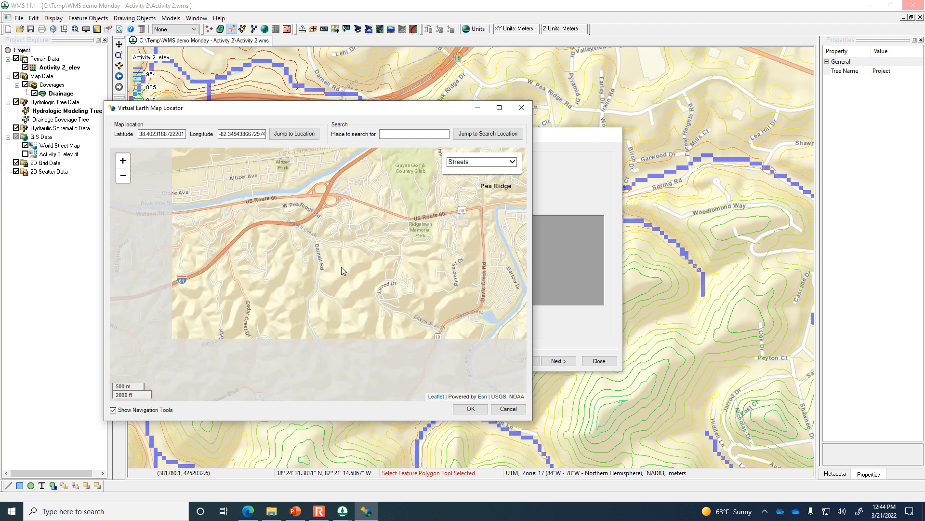
pyautogui.moveTo(339, 274); pyautogui.dragTo(317, 258)
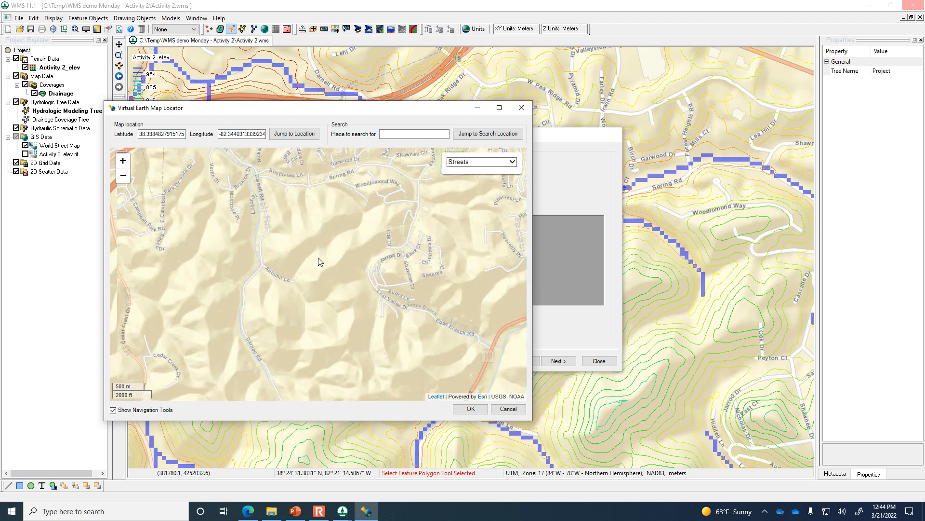
pyautogui.click(509, 409)
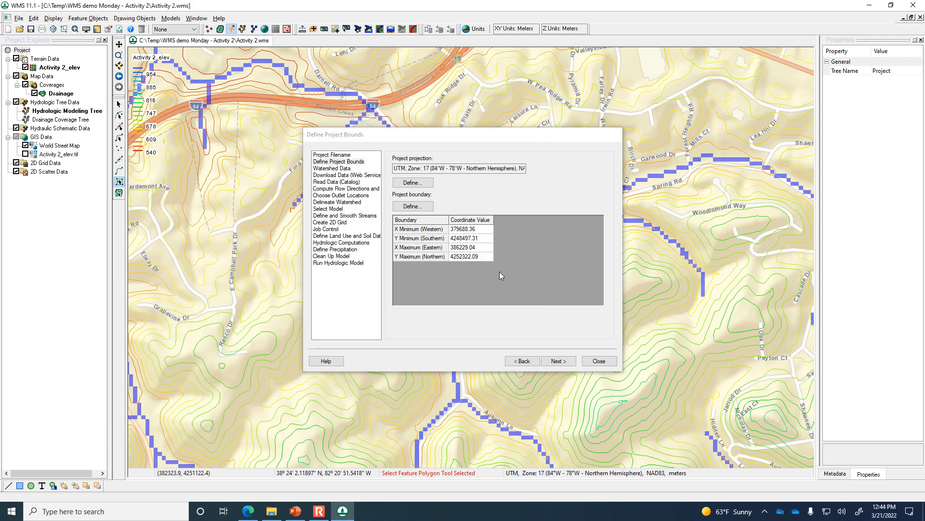
pyautogui.click(599, 361)
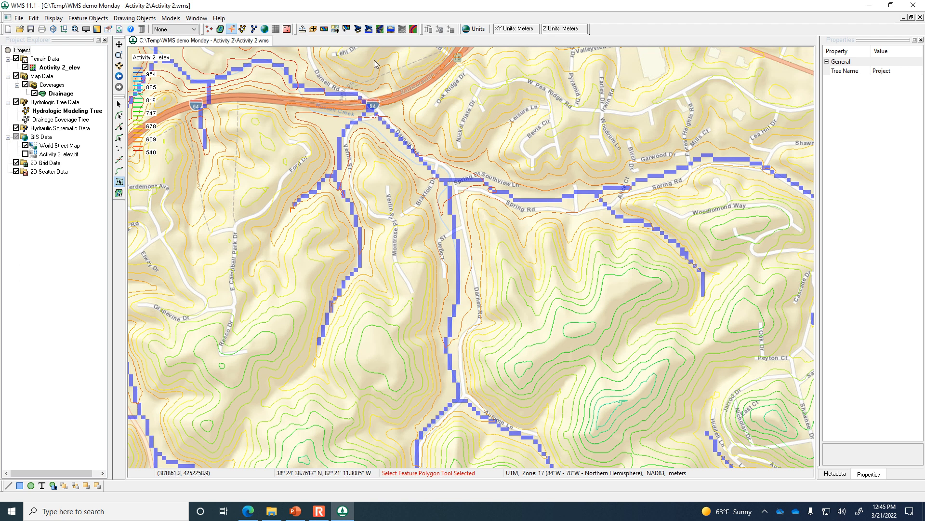
# Step: Reopen the wizard at Choose Outlet Locations, move it off the streams, and create an outlet point on the stream at the I-64 crossing
pyautogui.click(358, 30)
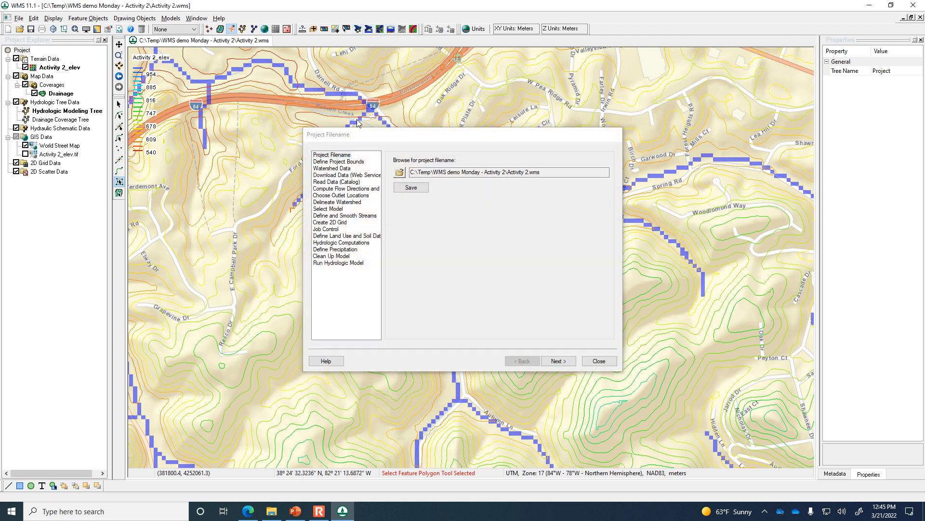
pyautogui.click(332, 195)
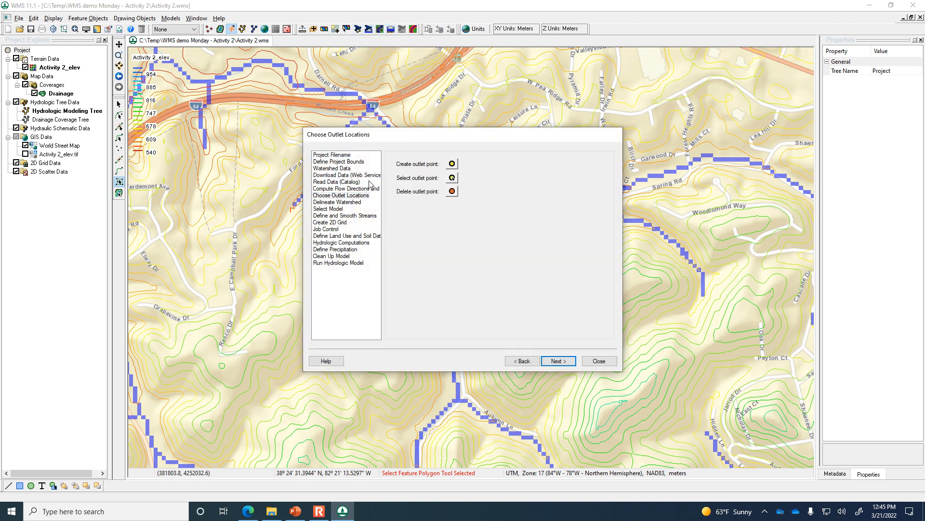
pyautogui.moveTo(424, 139); pyautogui.dragTo(588, 136)
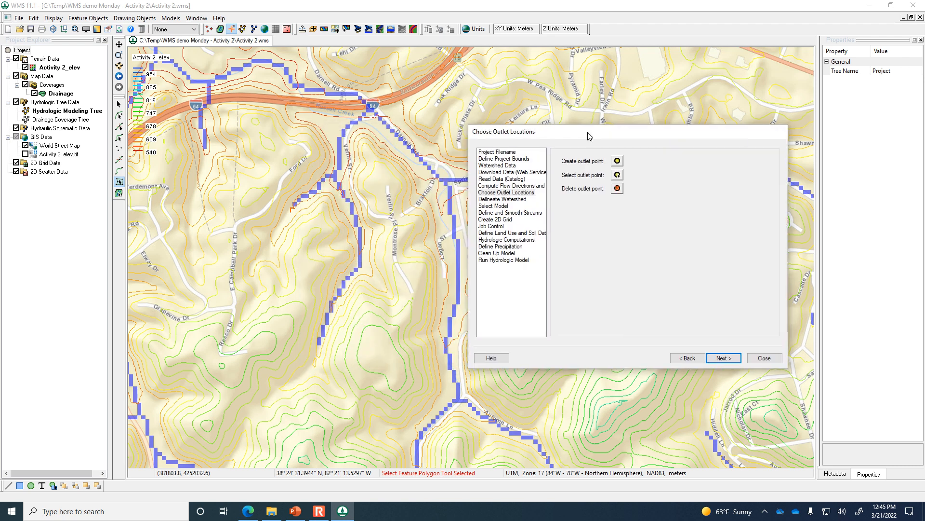
pyautogui.click(518, 186)
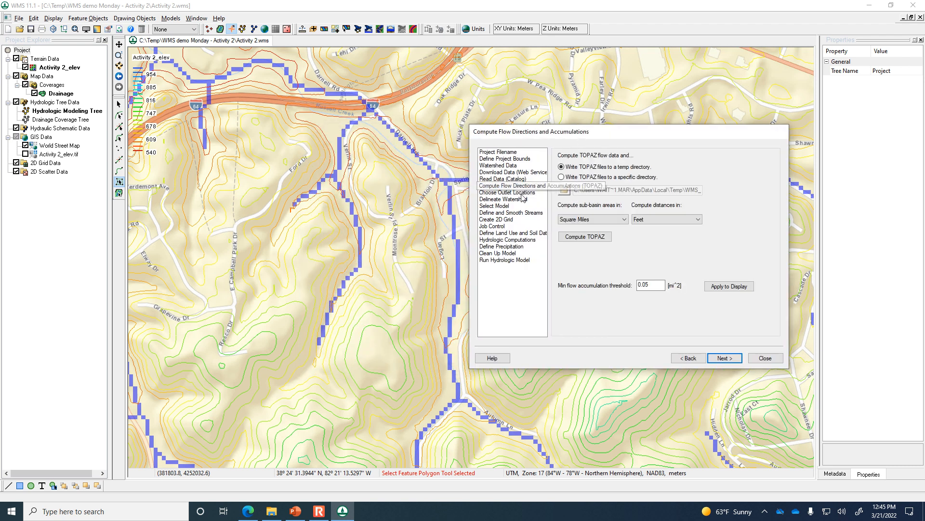
pyautogui.click(520, 192)
pyautogui.click(516, 186)
pyautogui.click(517, 173)
pyautogui.click(514, 187)
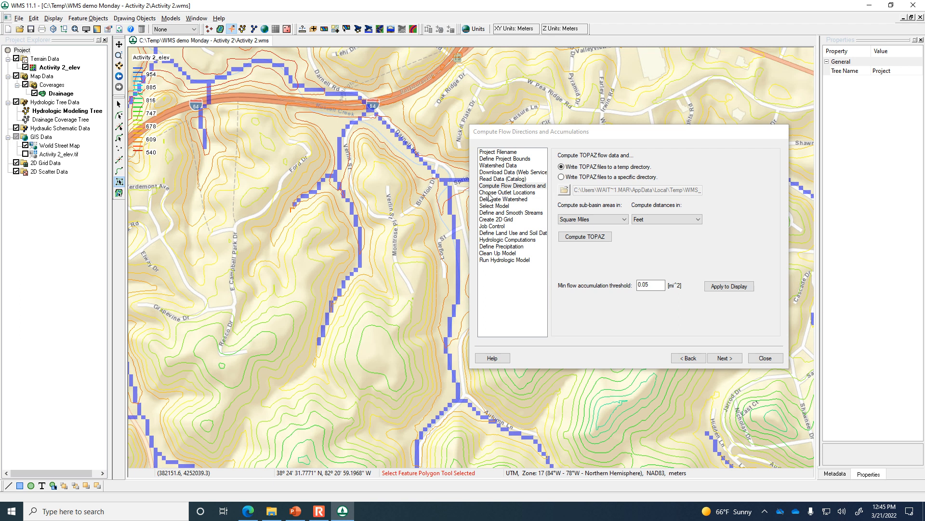
pyautogui.click(721, 359)
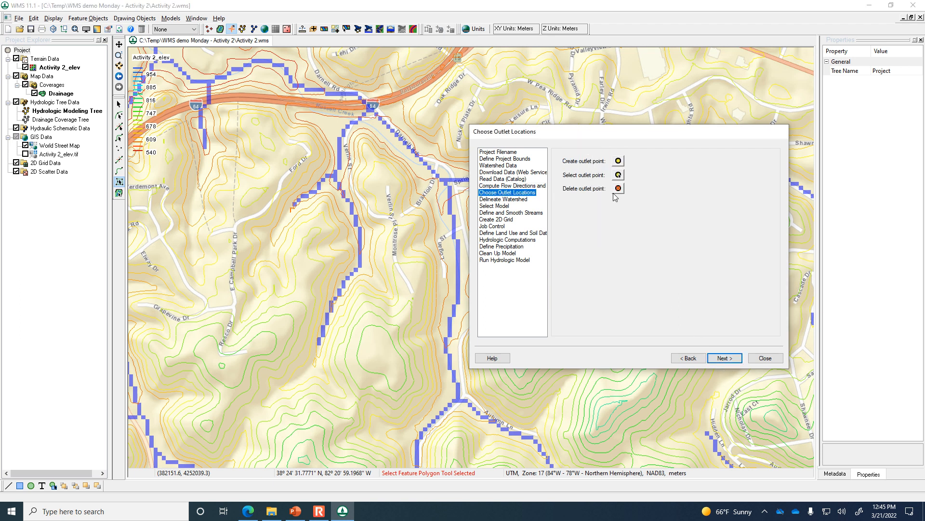
pyautogui.click(619, 162)
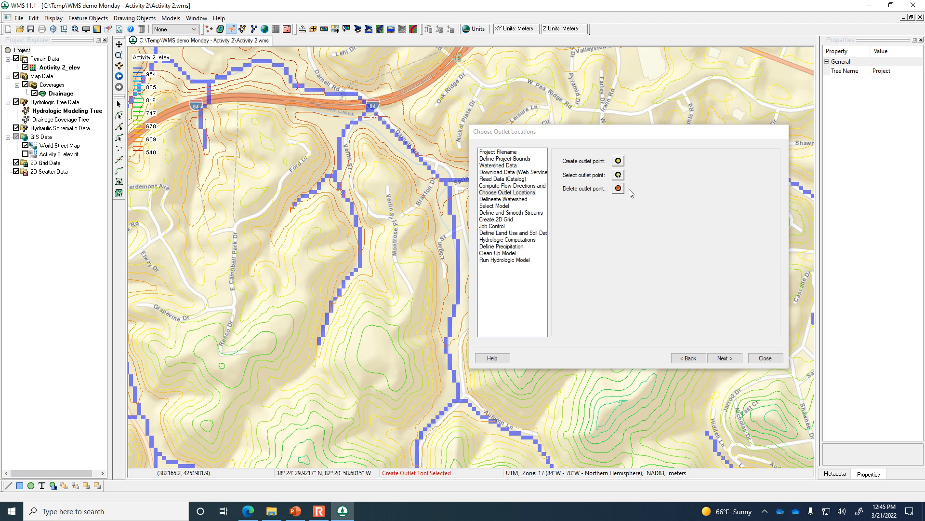
pyautogui.click(361, 97)
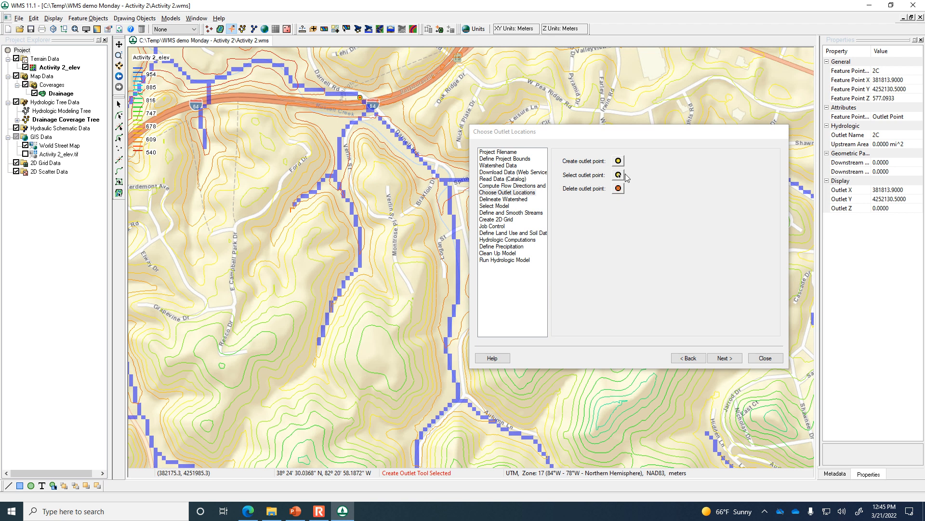
# Step: Delineate the watershed with a 0.05 square mile stream threshold, inspect the basin boundary, and close the wizard
pyautogui.click(724, 359)
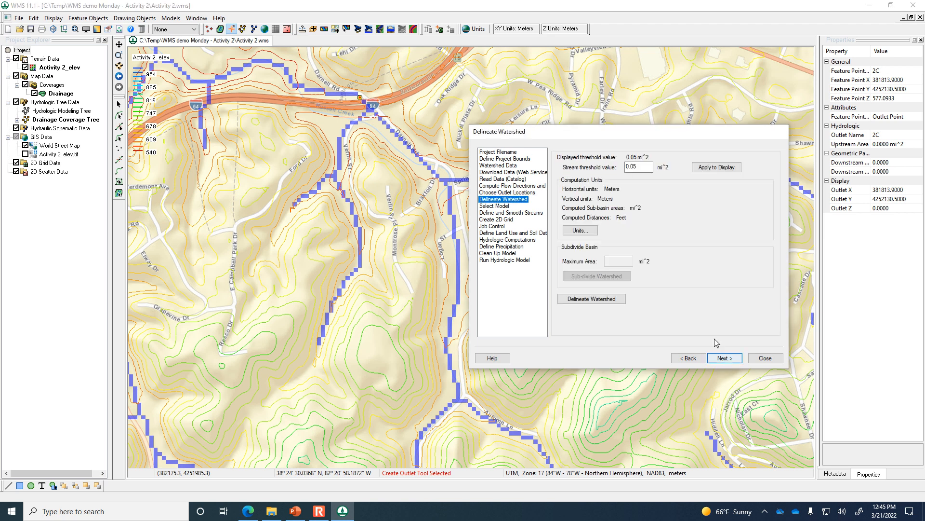
pyautogui.click(594, 299)
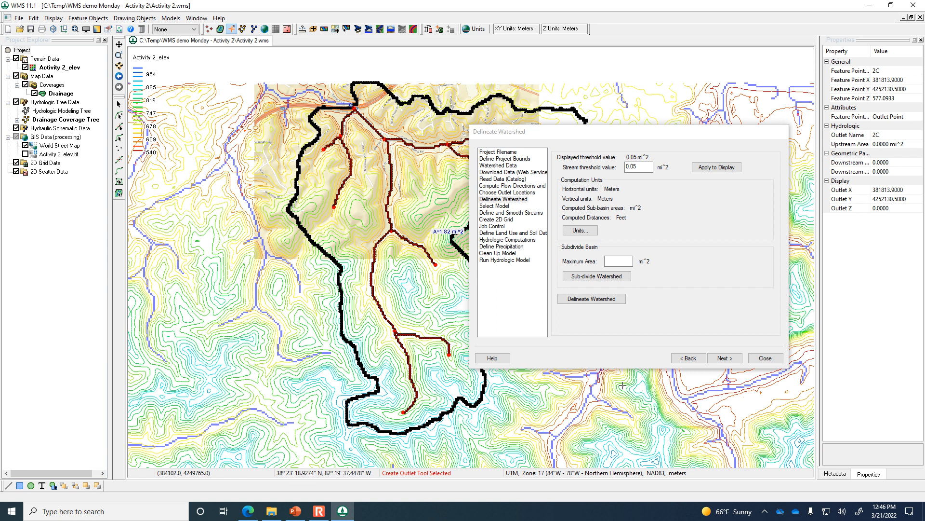
pyautogui.moveTo(720, 133); pyautogui.dragTo(868, 319)
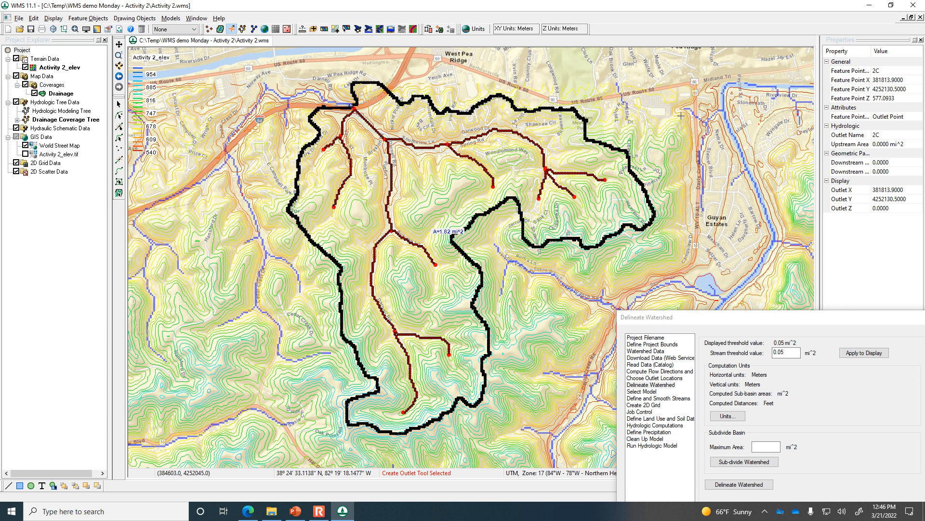
pyautogui.moveTo(881, 321); pyautogui.dragTo(687, 244)
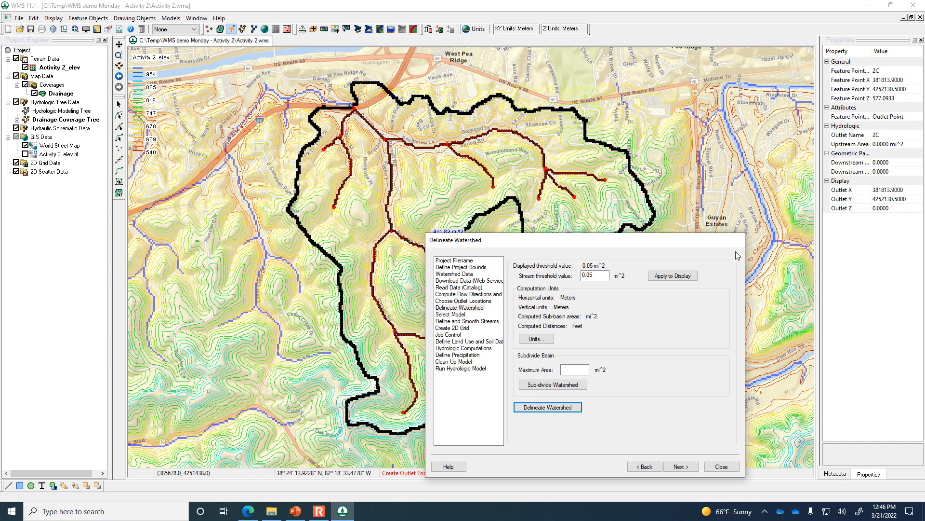
pyautogui.click(731, 469)
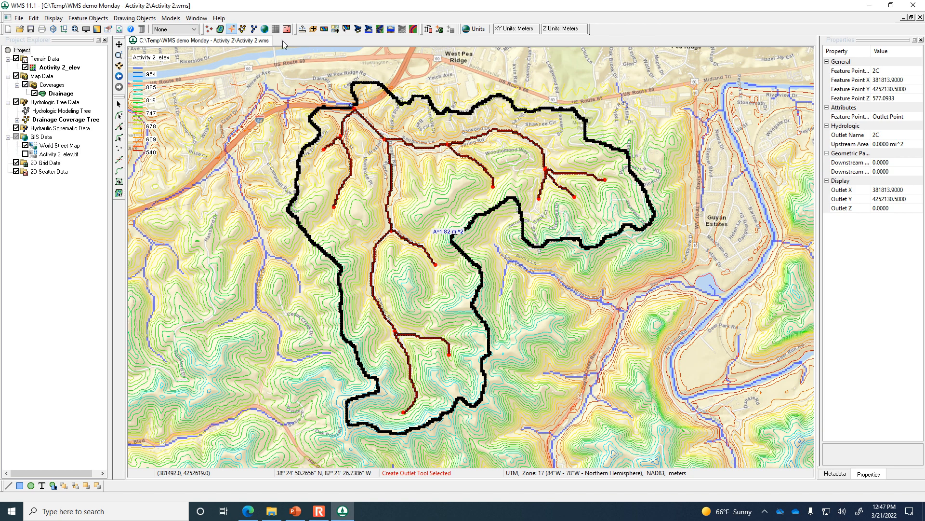
# Step: Turn on basin slopes and max flow distance alongside the basin area in the drainage data display options
pyautogui.click(87, 30)
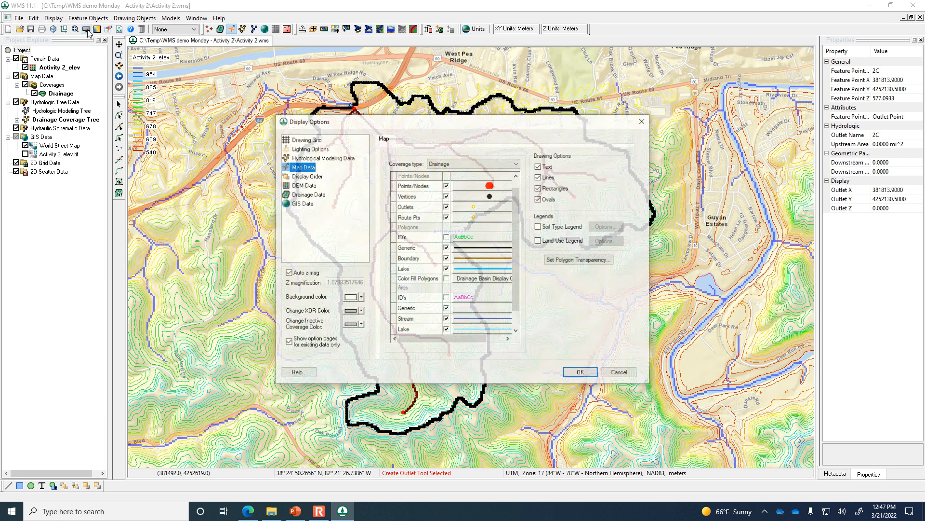
pyautogui.click(311, 186)
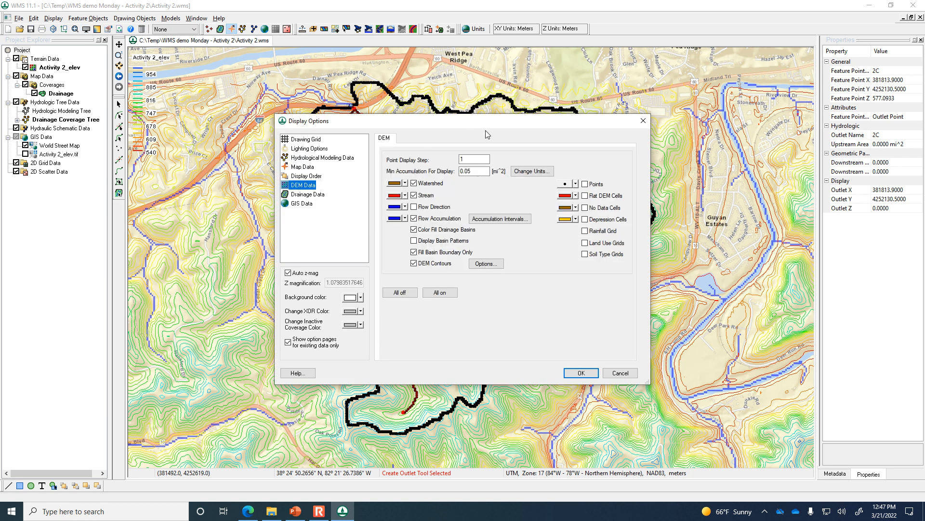
pyautogui.moveTo(489, 123); pyautogui.dragTo(662, 140)
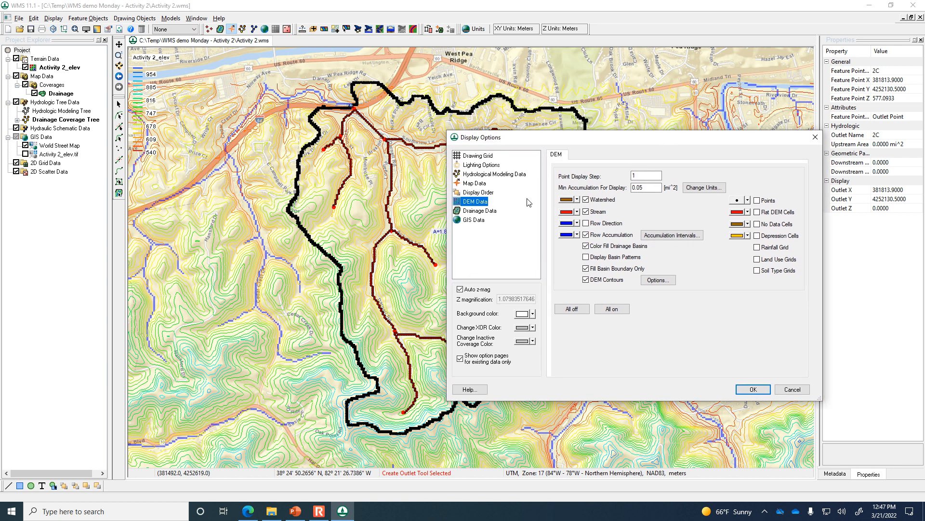
pyautogui.click(482, 212)
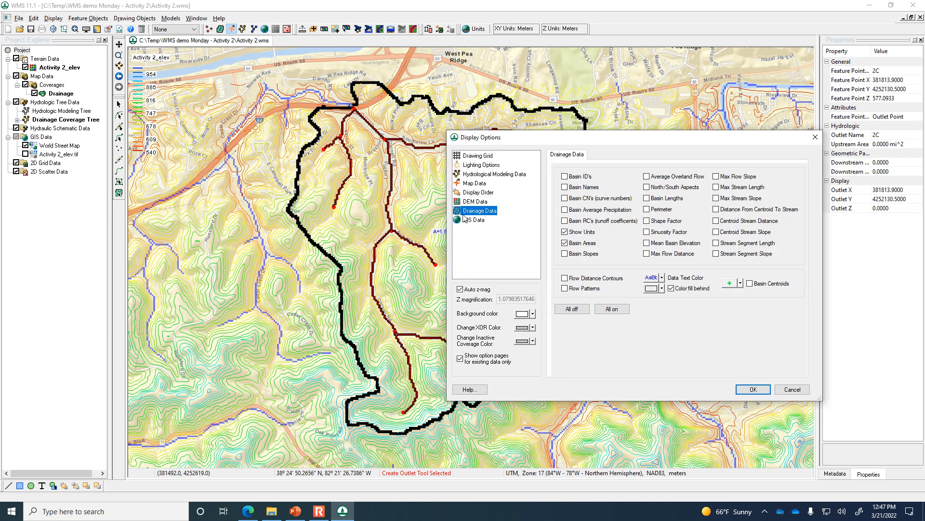
pyautogui.moveTo(596, 144); pyautogui.dragTo(643, 143)
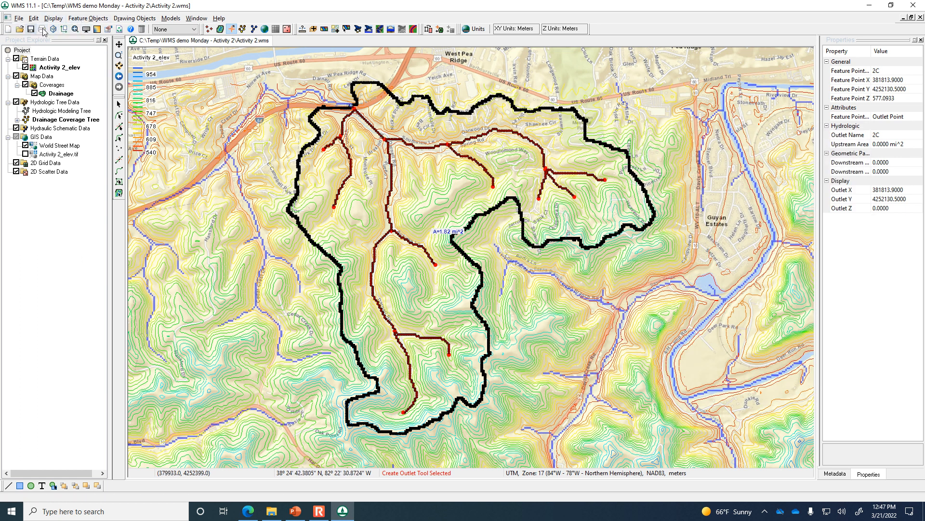
pyautogui.click(87, 30)
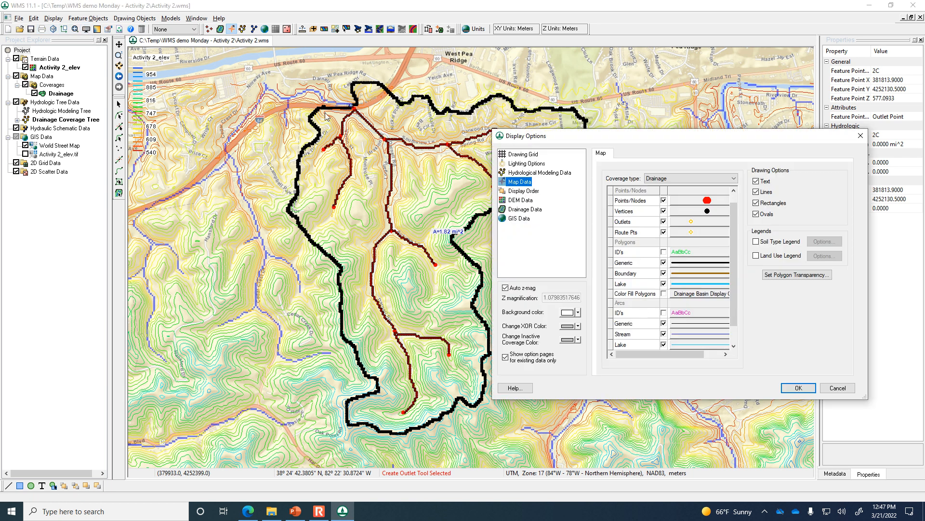
pyautogui.click(525, 212)
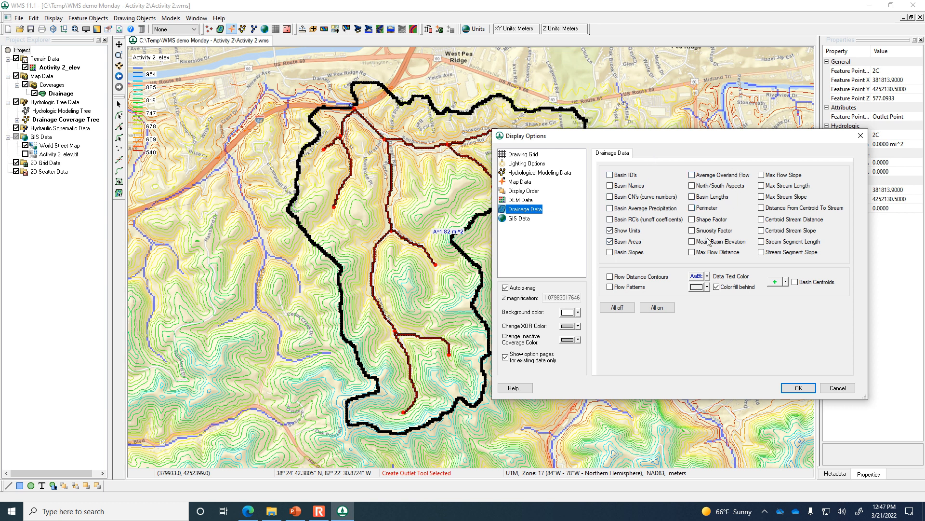
pyautogui.click(692, 253)
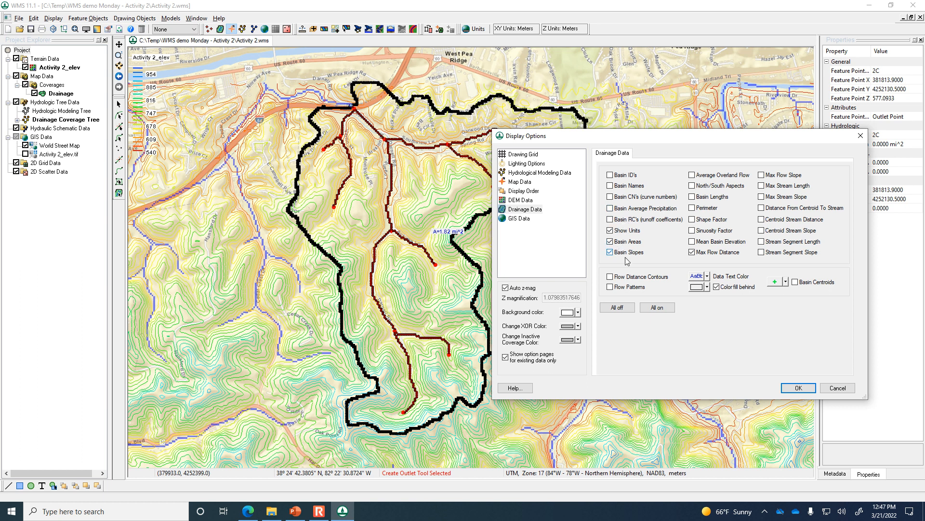
pyautogui.click(798, 388)
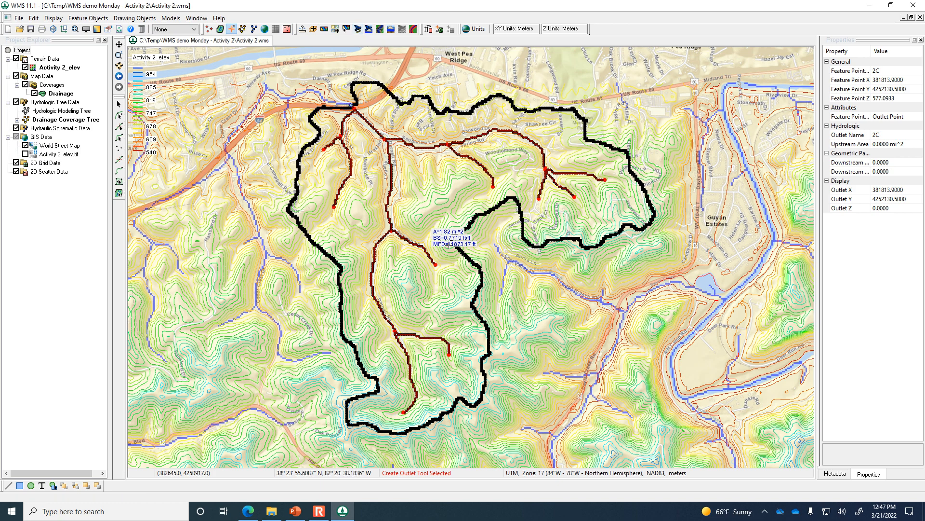
# Step: Reopen the modeling wizard's project bounds and review the display projection and horizontal projection settings without changing them
pyautogui.click(359, 32)
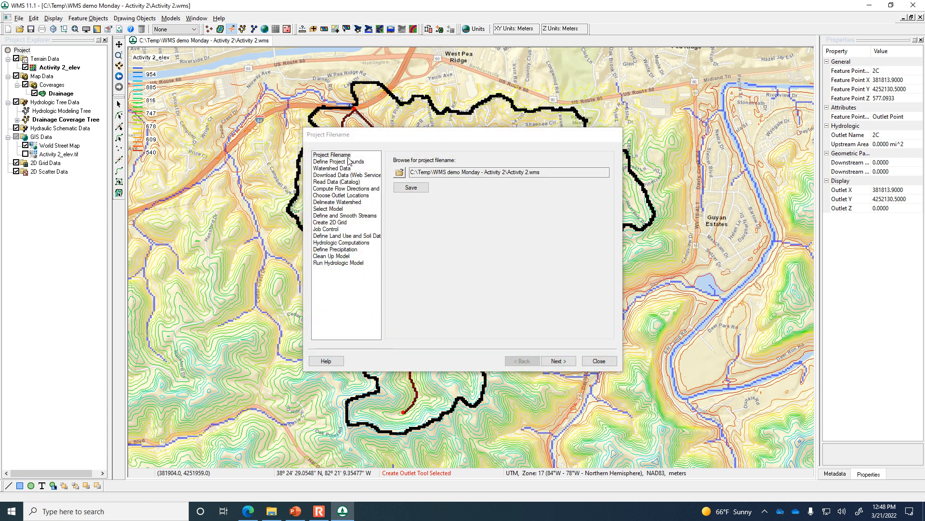
pyautogui.click(344, 163)
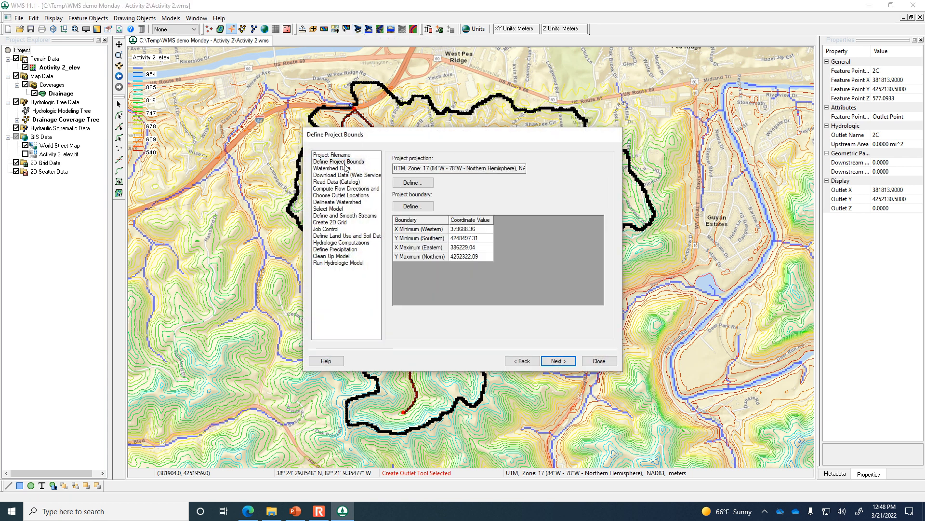
pyautogui.click(413, 183)
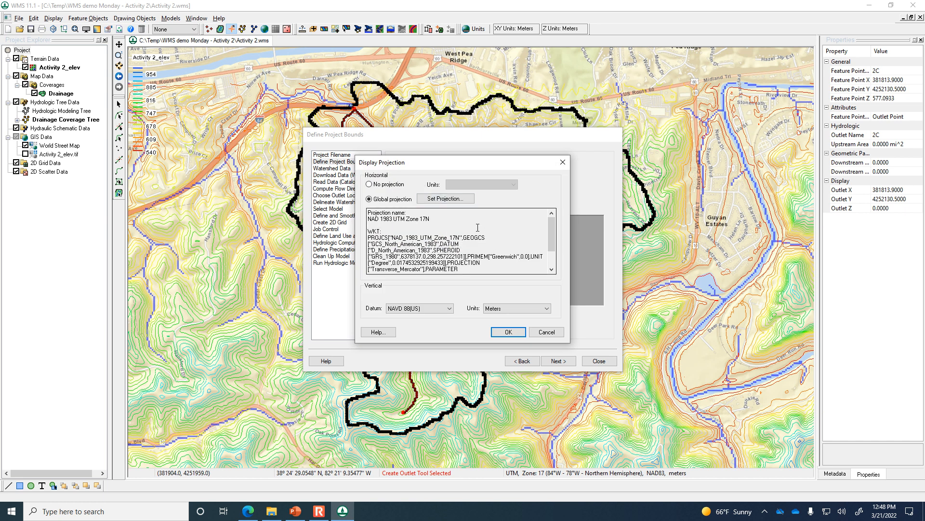
pyautogui.click(446, 199)
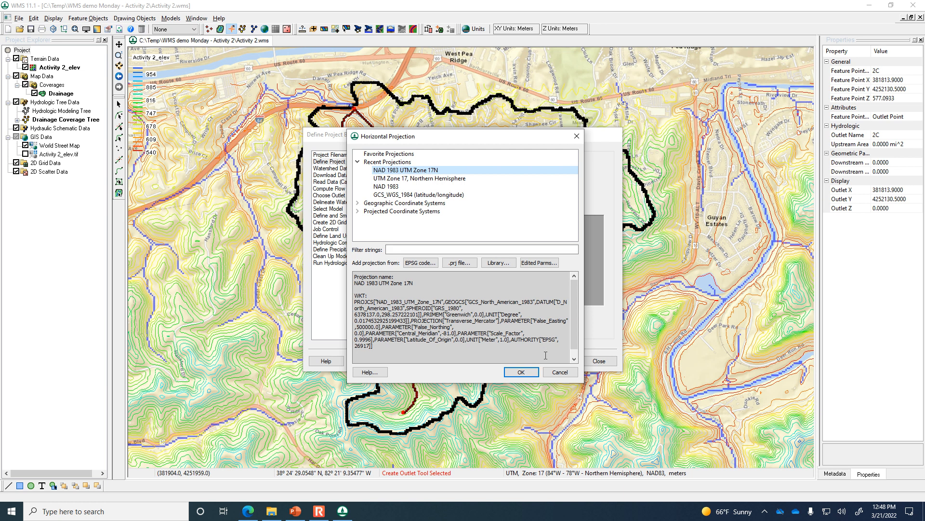
pyautogui.click(558, 372)
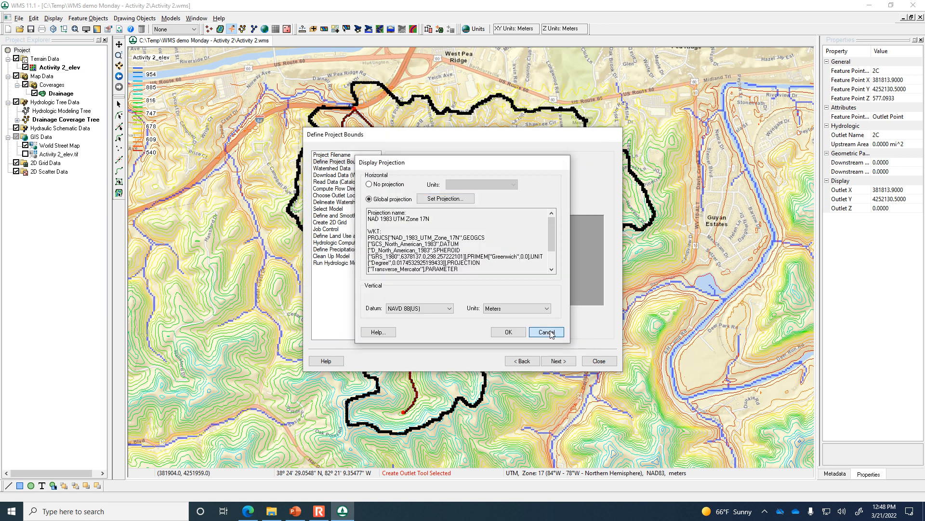
pyautogui.click(552, 332)
# Step: Set the sub-basin area units to Acres in the wizard's flow direction and accumulation settings, and close the wizard
pyautogui.click(557, 362)
pyautogui.click(557, 362)
pyautogui.click(557, 362)
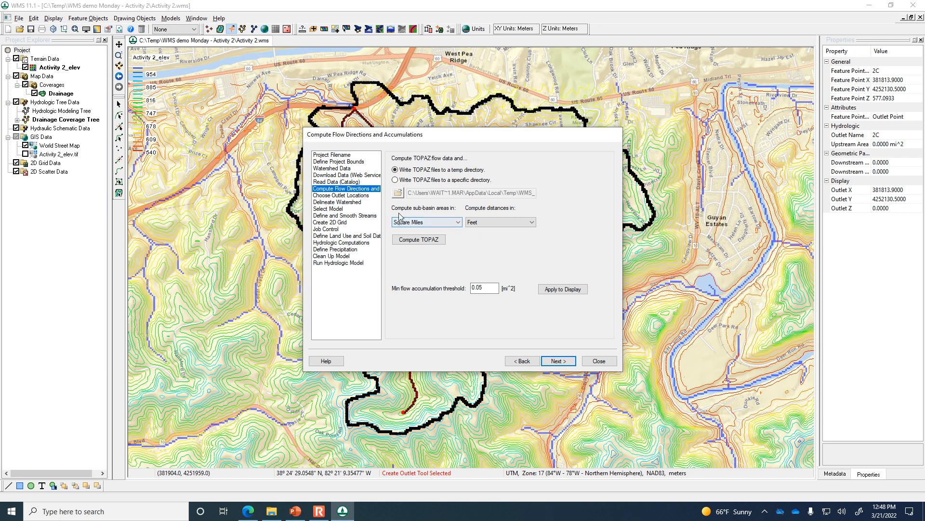
pyautogui.click(443, 222)
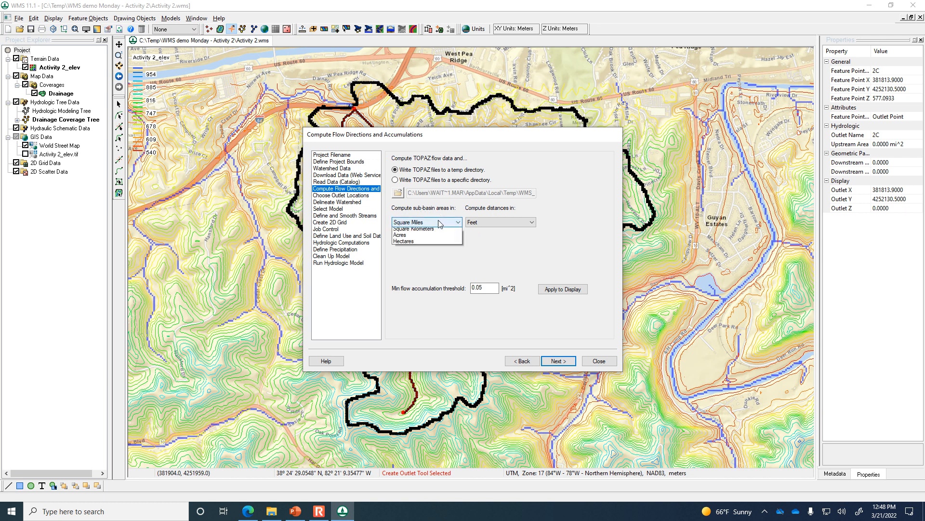
pyautogui.click(428, 244)
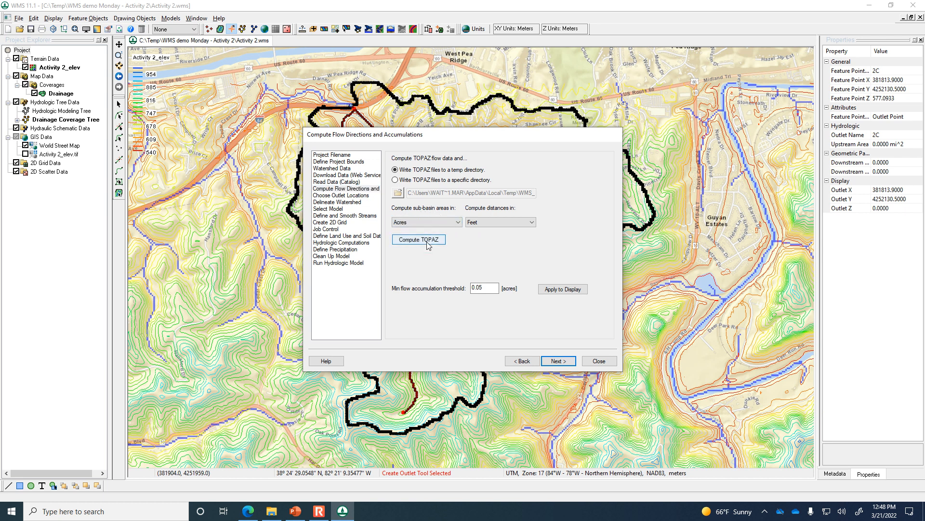
pyautogui.click(560, 362)
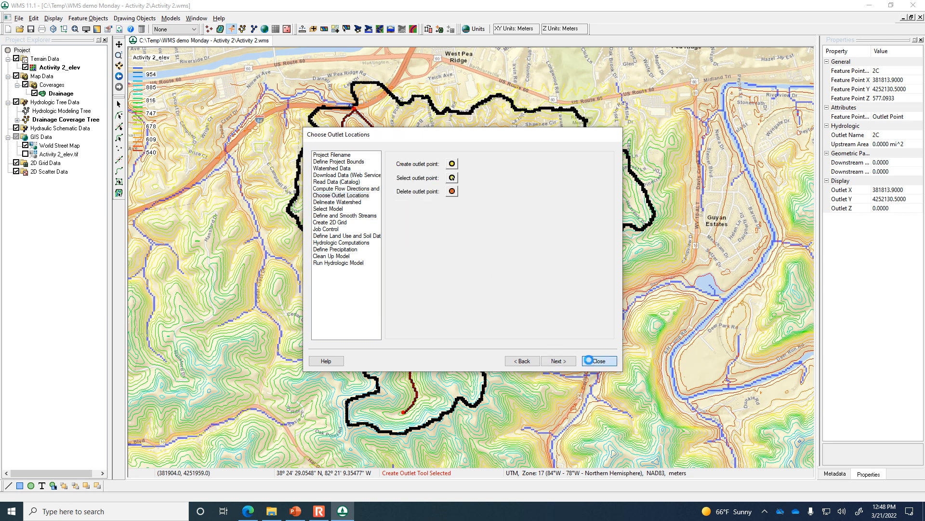
pyautogui.click(597, 360)
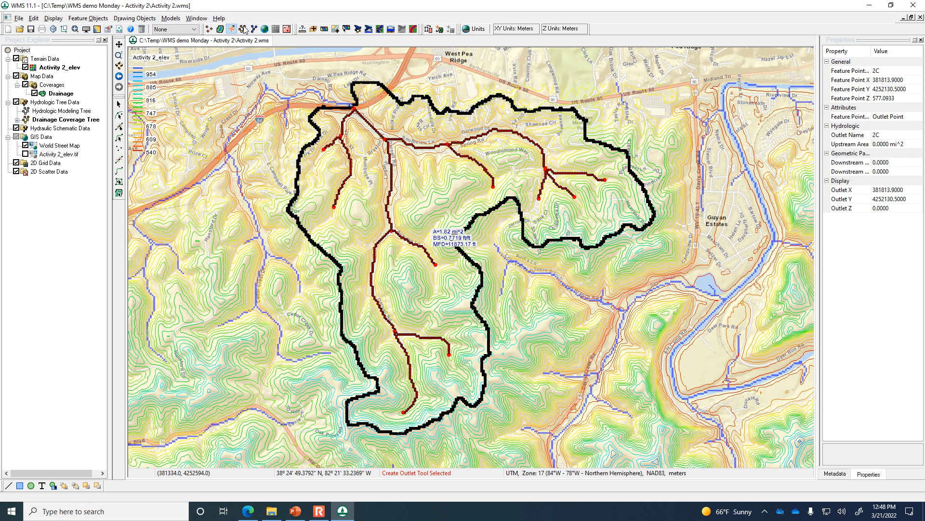
# Step: Reopen the wizard at Delineate Watershed and accept Acres for basin areas and Feet for distances in the units settings
pyautogui.click(357, 29)
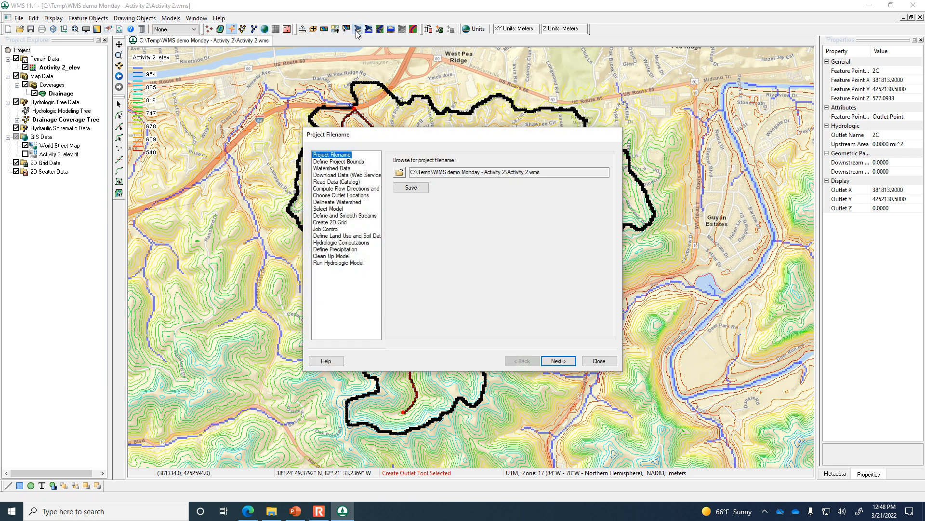
pyautogui.click(343, 163)
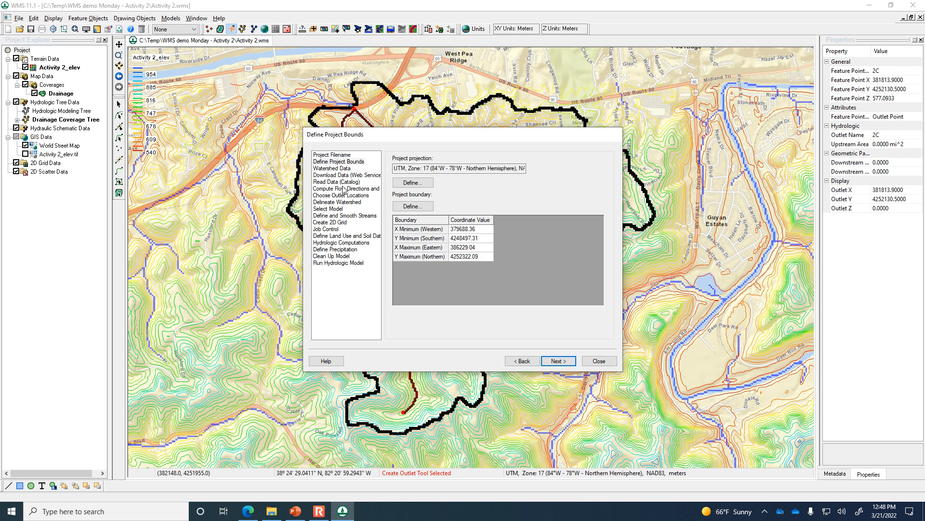
pyautogui.click(339, 202)
pyautogui.click(413, 233)
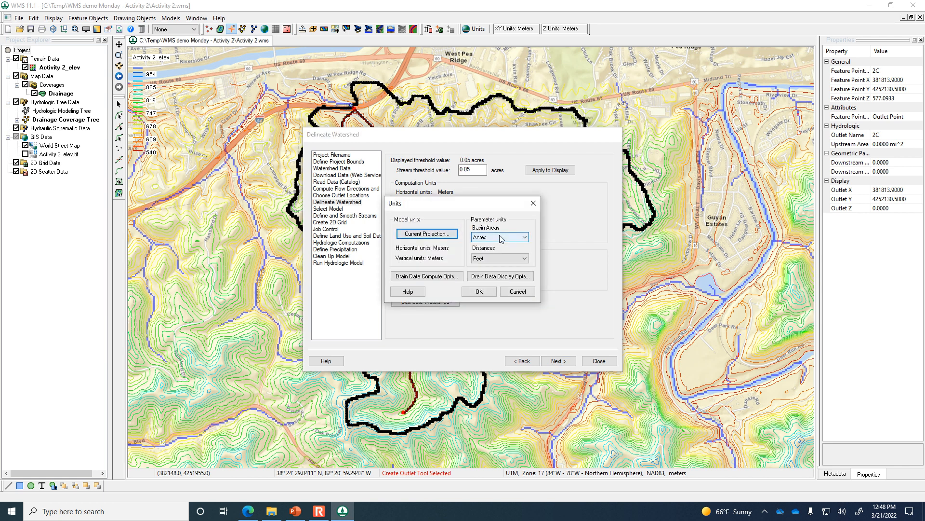
pyautogui.click(479, 291)
# Step: Delineate the watershed again with a 0.05 acre stream threshold, close the wizard, and inspect the basin's streams and drainage values
pyautogui.moveTo(522, 134); pyautogui.dragTo(636, 100)
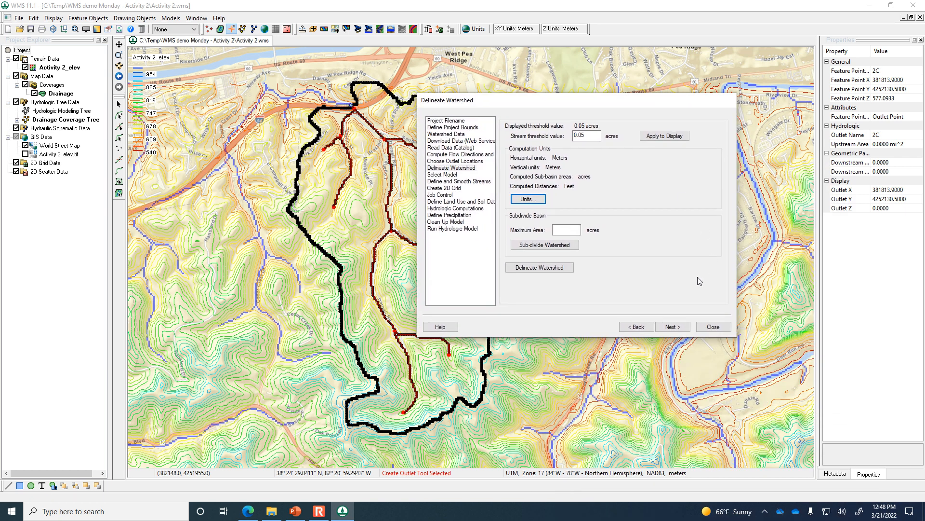
pyautogui.click(543, 269)
pyautogui.click(497, 275)
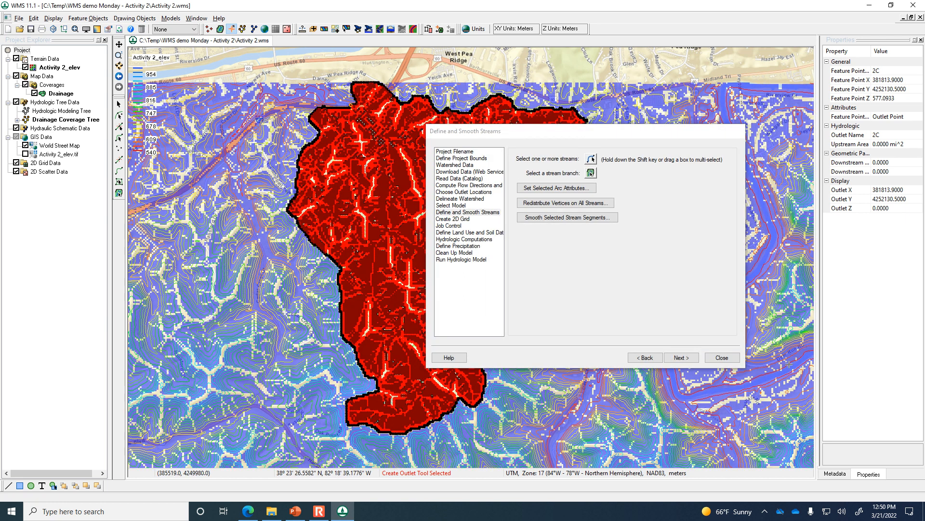
pyautogui.click(722, 357)
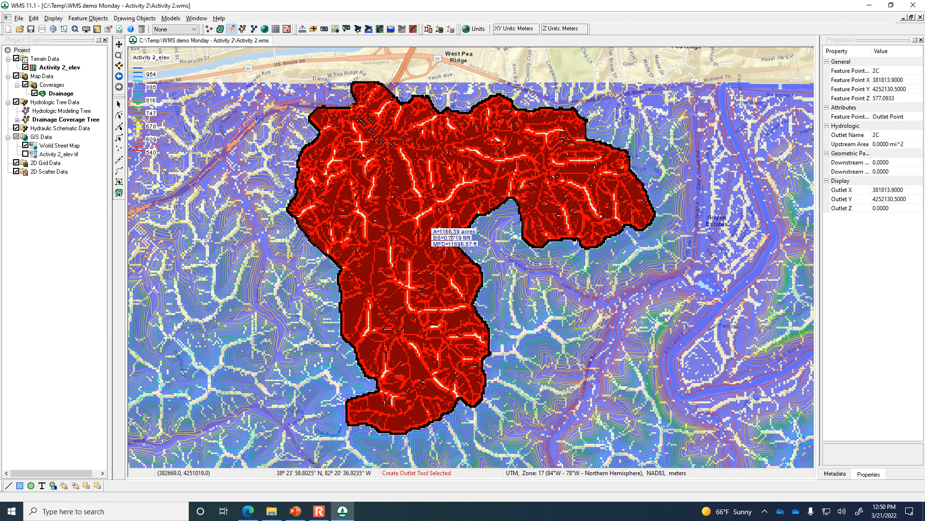
pyautogui.scroll(3, 434, 231)
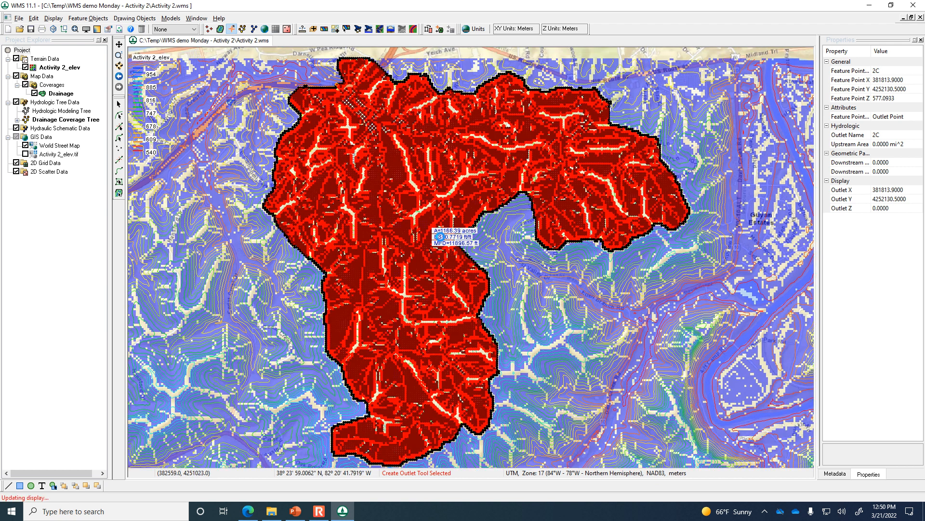